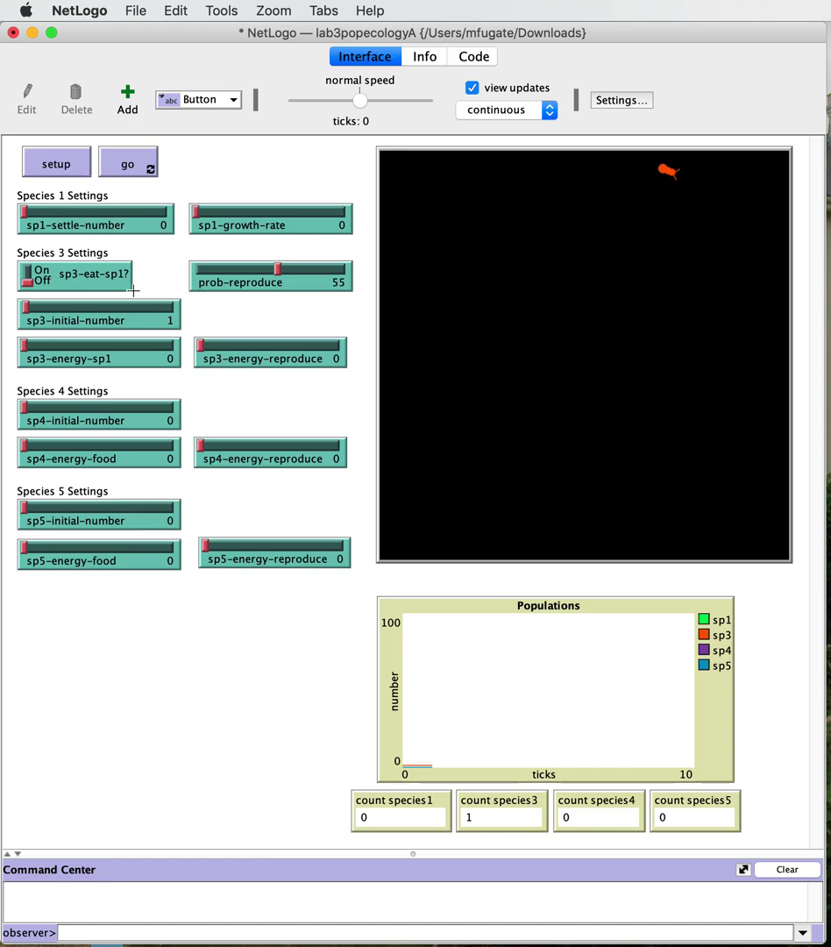
Turn on sp3-eat-sp1?, and set sp1-growth-rate to 100 and prob-reproduce to 0.
left_click(26, 274)
left_click_drag(198, 213, 299, 216)
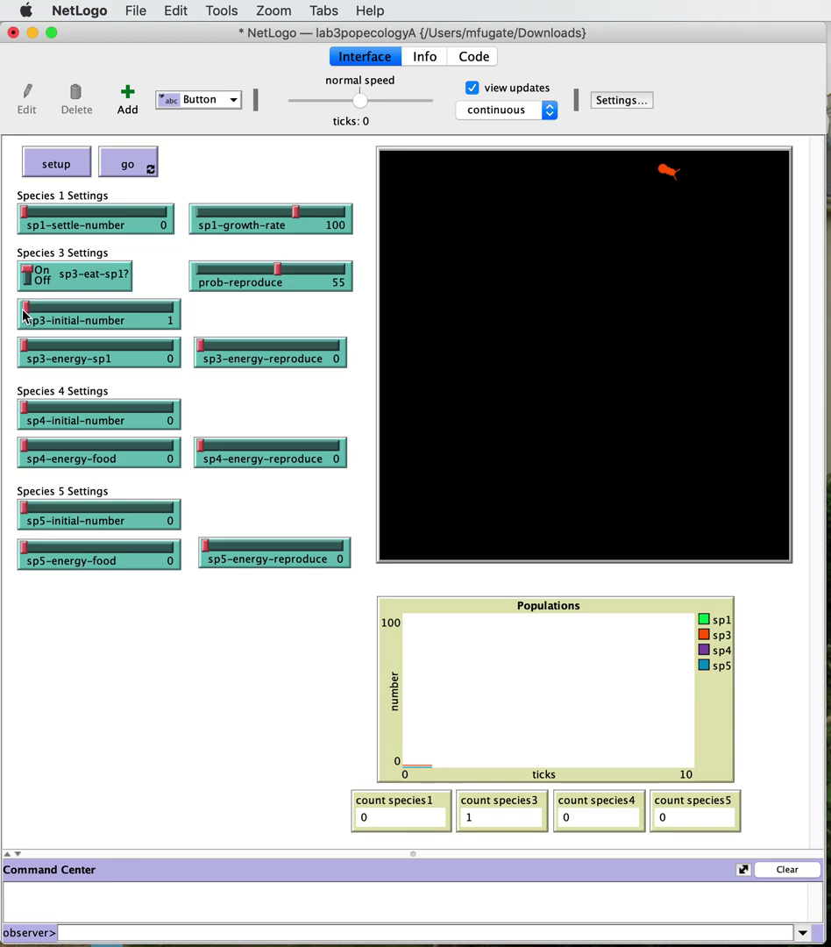
left_click_drag(279, 270, 188, 272)
Set sp3-energy-sp1 to 5 and sp3-energy-reproduce to 50.
left_click_drag(27, 354, 54, 352)
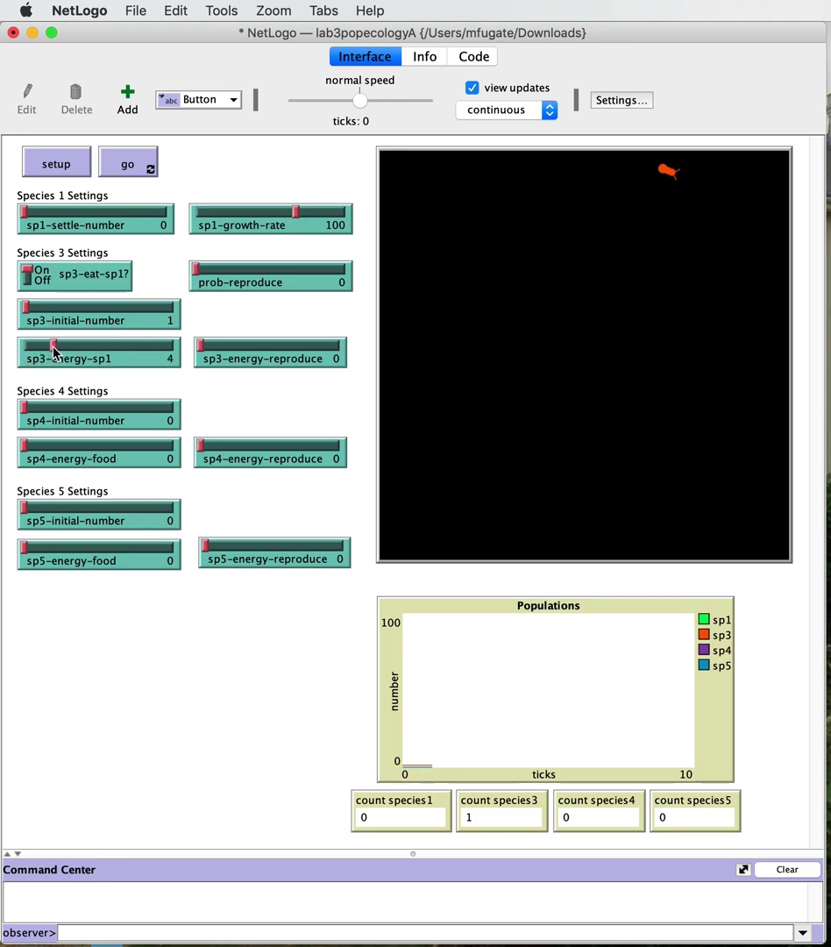
left_click(89, 353)
left_click_drag(200, 354, 276, 355)
left_click(250, 350)
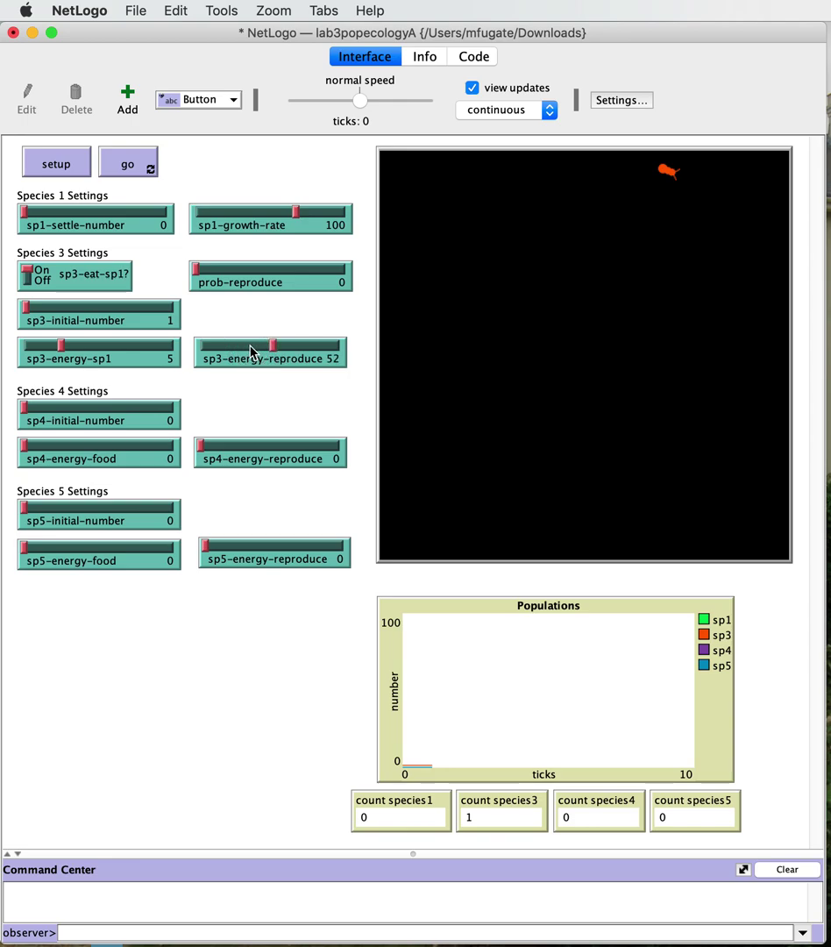
left_click(249, 351)
Set up the model, run it to about 1,892 ticks, stop it, and reset the world.
left_click(58, 164)
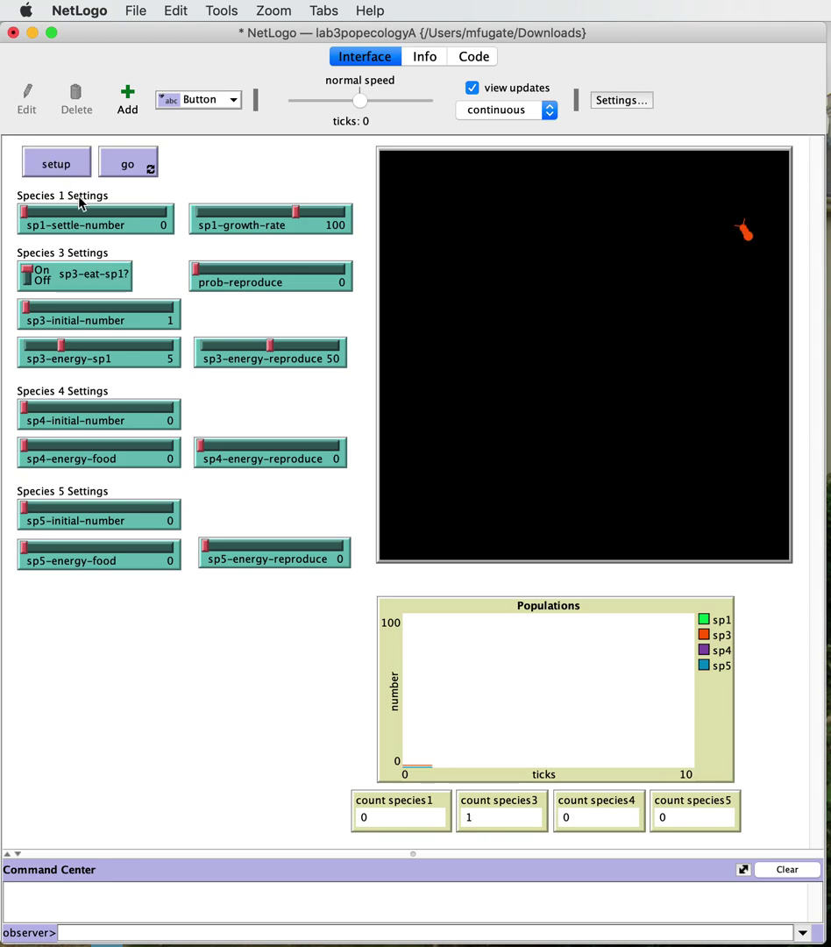
left_click(129, 164)
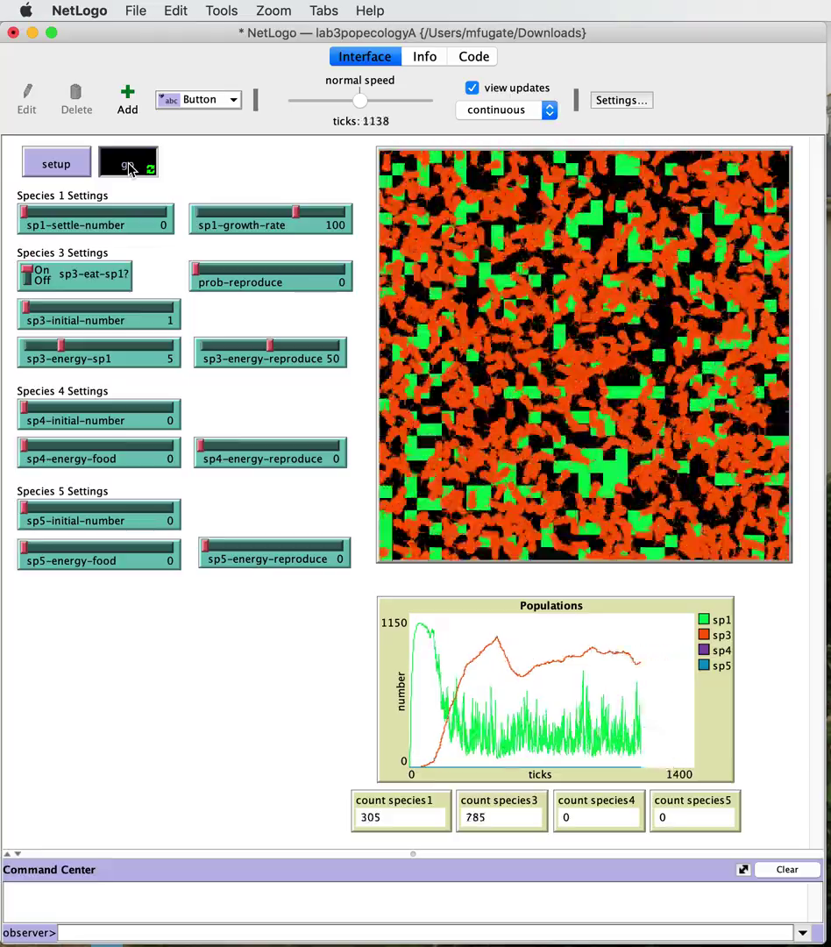
left_click(129, 165)
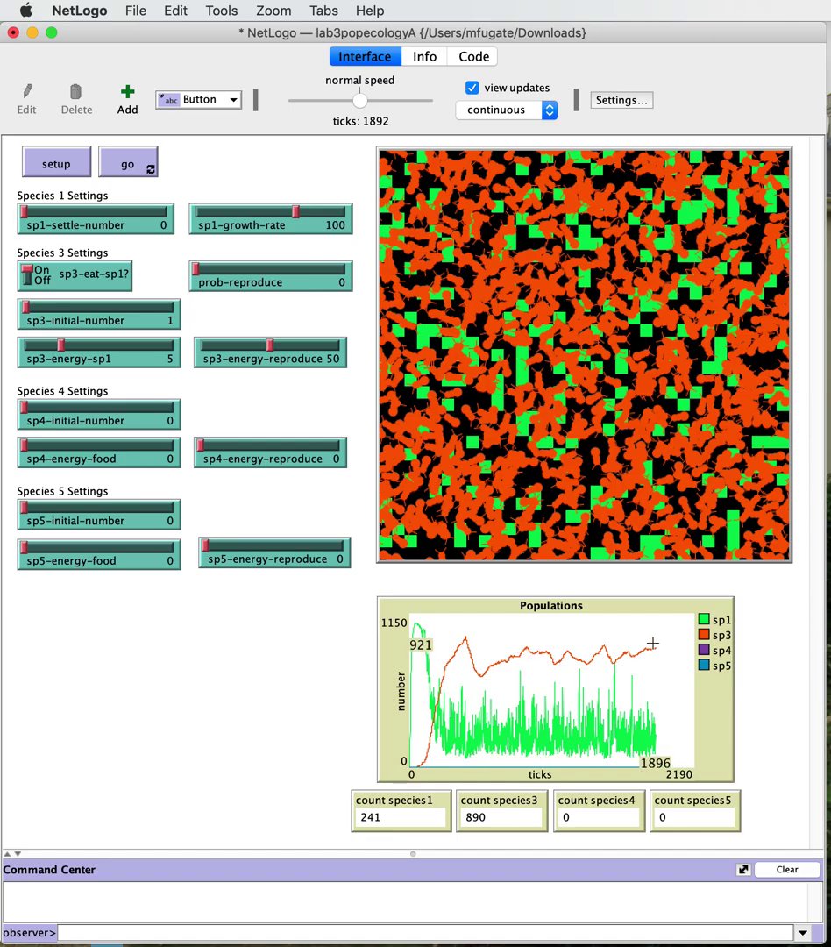
left_click(57, 164)
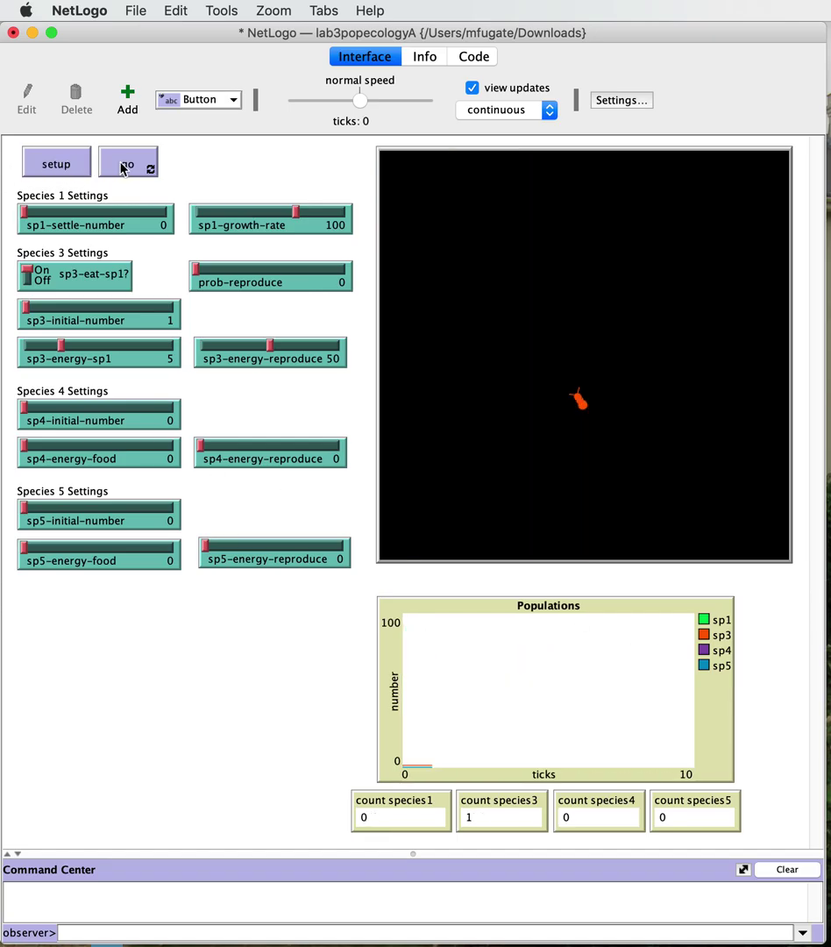
Run the model again and stop it at 2,082 ticks, with 918 species 3 and 184 species 1.
left_click(128, 165)
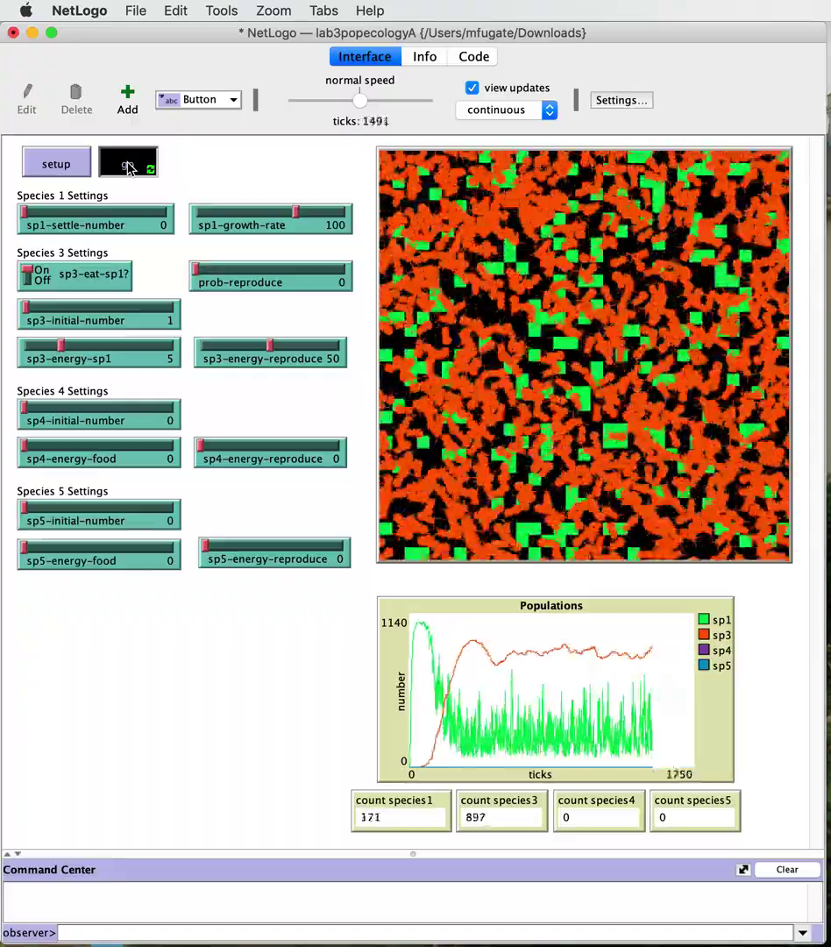
left_click(128, 166)
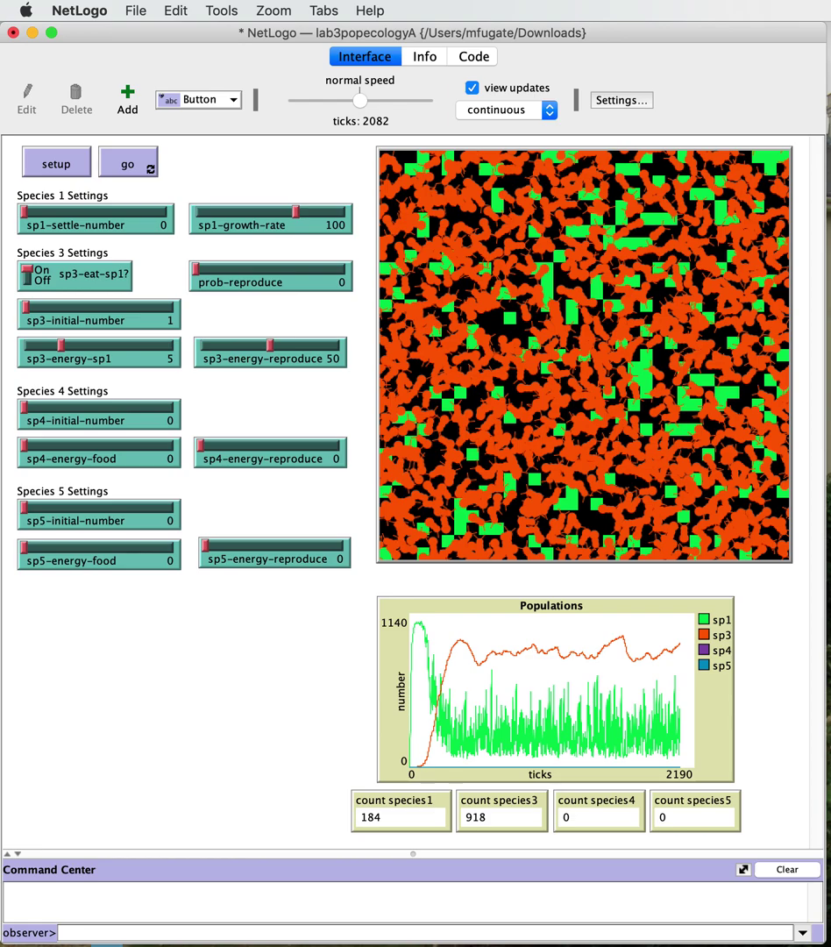
In JMP, open speciesgrowth.csv from Downloads as the data table speciesgrowth 2.
key("super+Tab")
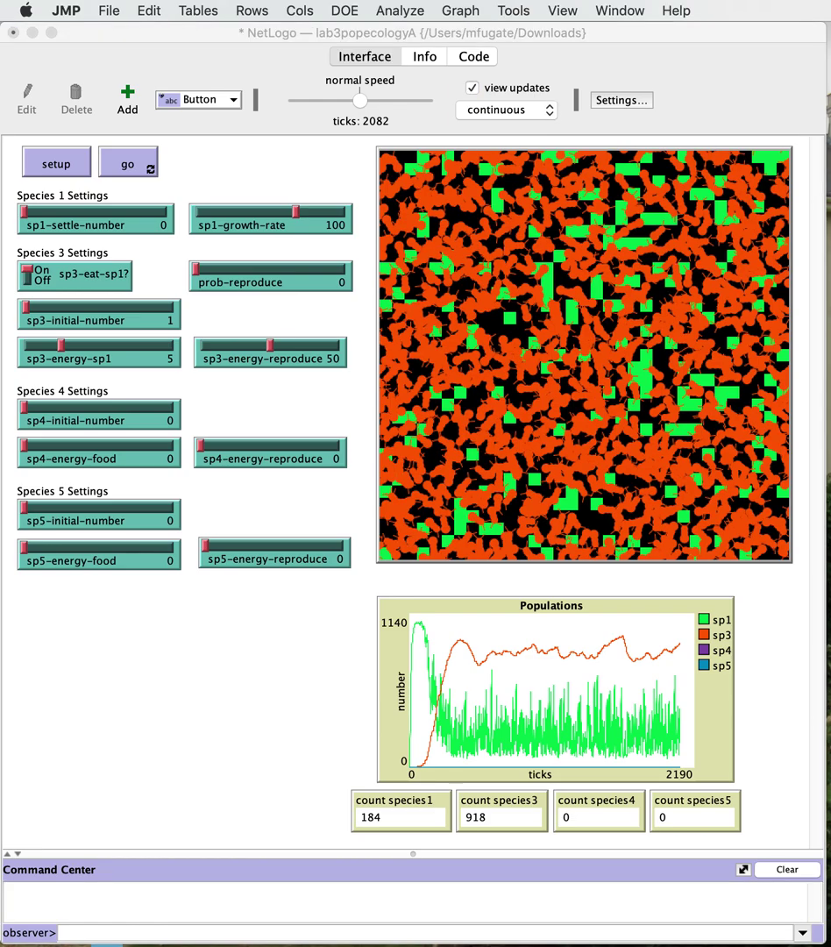
left_click(107, 11)
left_click(121, 54)
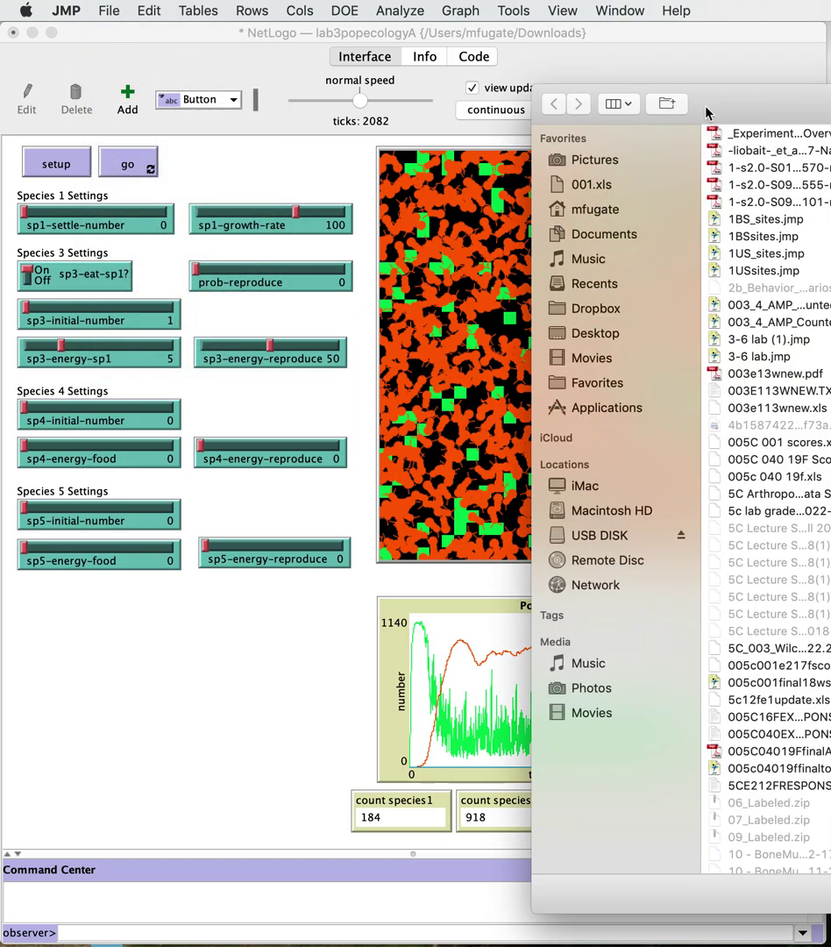
left_click_drag(707, 114, 200, 54)
scroll(243, 448, "down", 20)
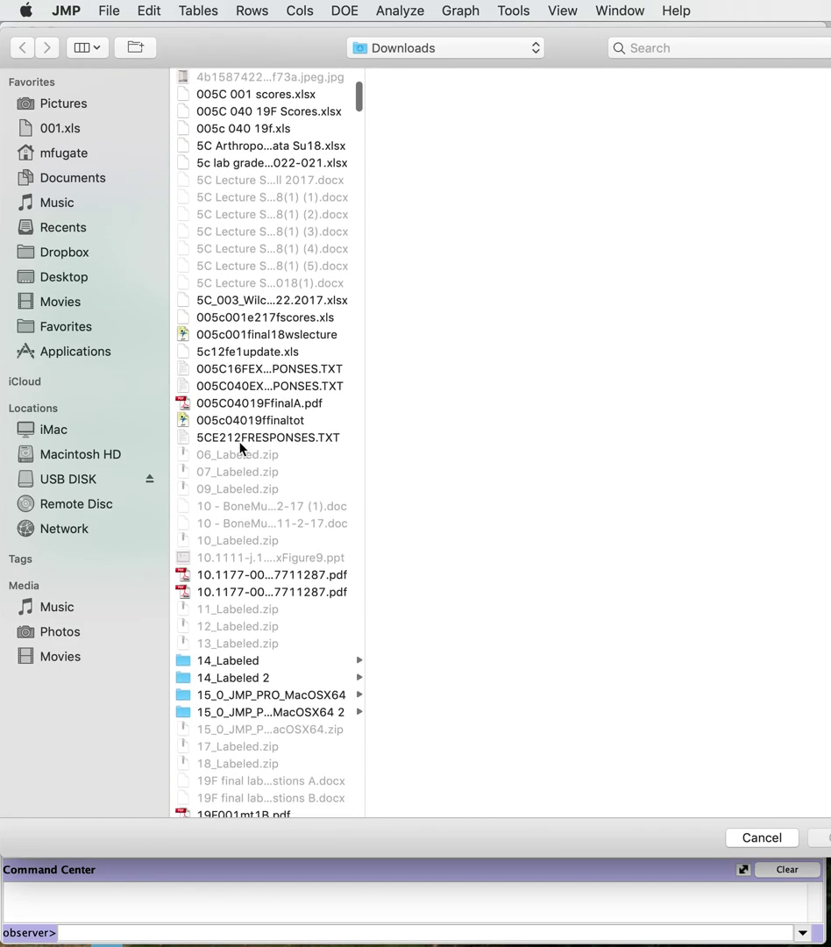
scroll(248, 449, "down", 20)
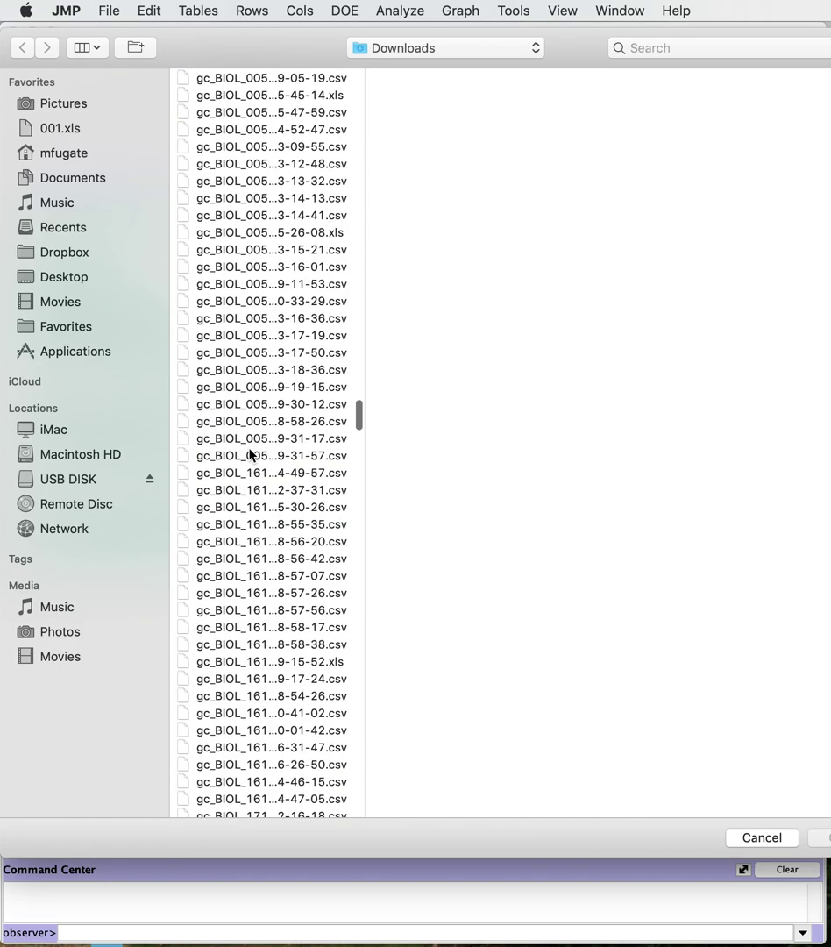
scroll(261, 436, "down", 20)
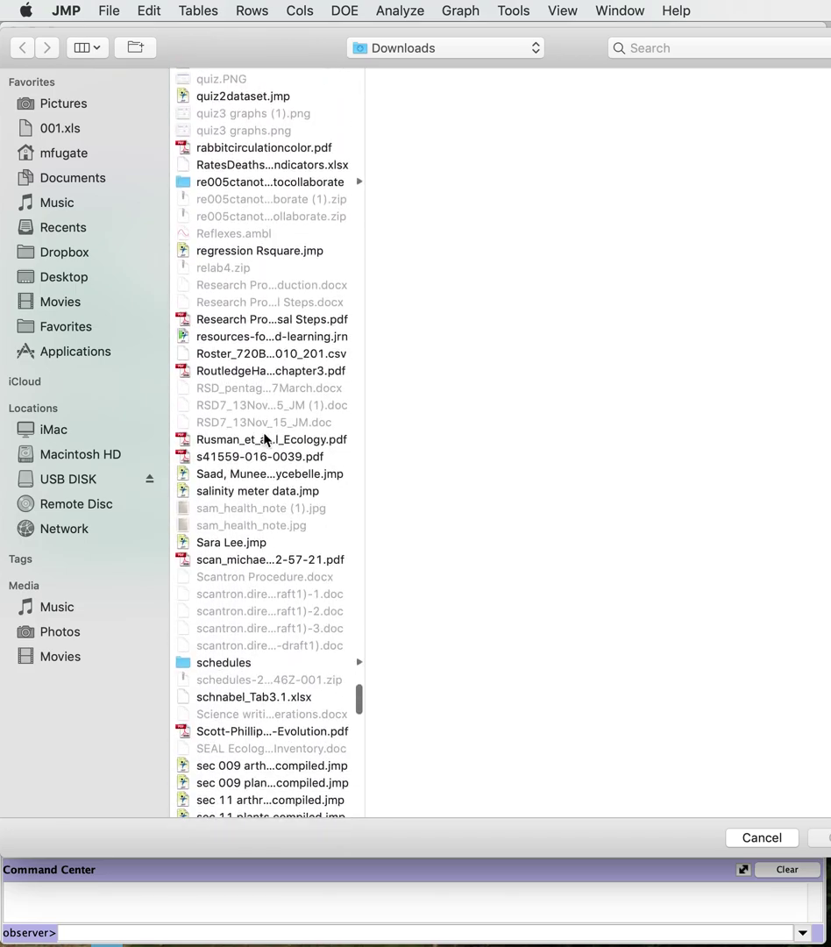
scroll(272, 570, "down", 15)
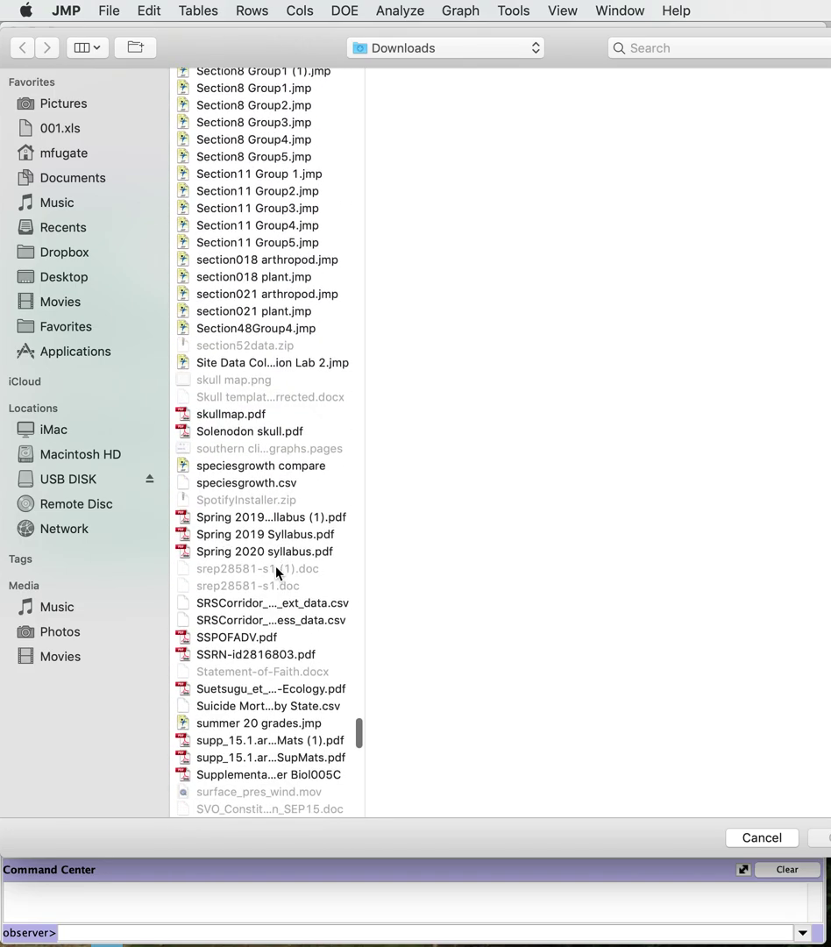
left_click(251, 484)
left_click(814, 836)
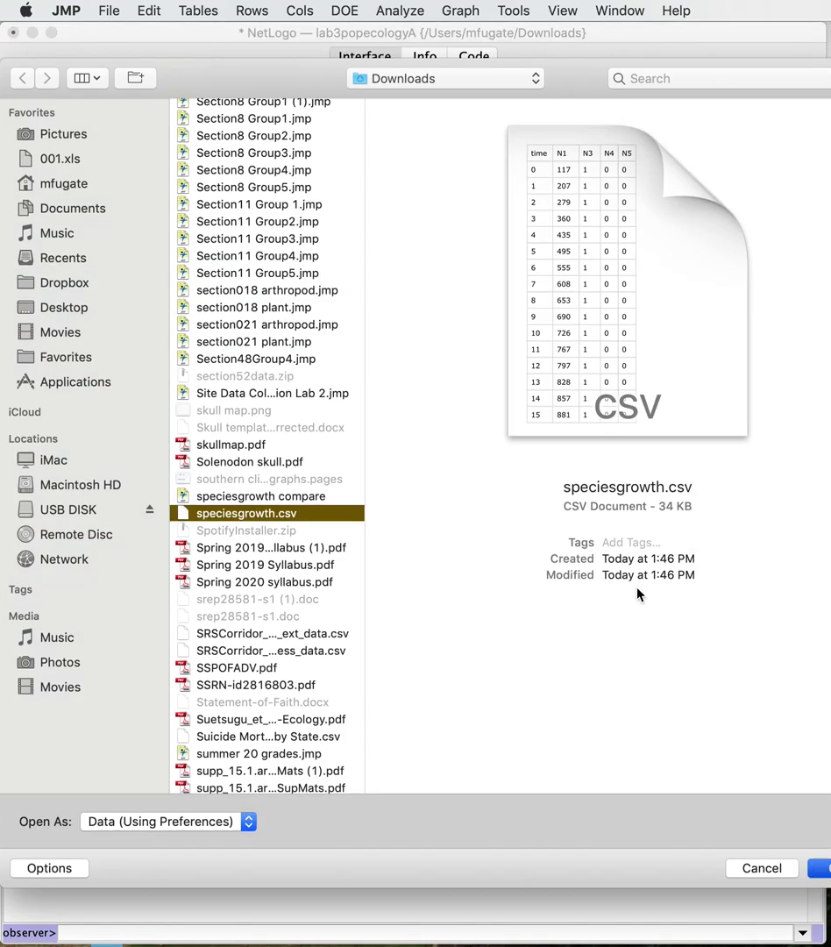
left_click_drag(759, 530, 186, 34)
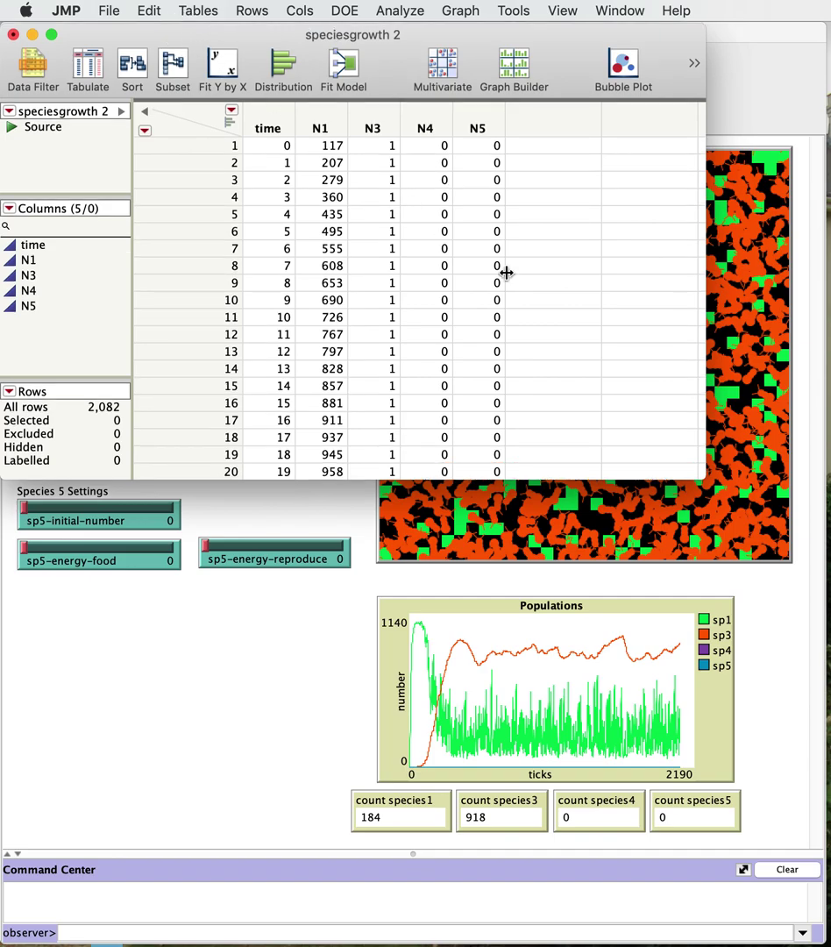
left_click_drag(702, 477, 791, 935)
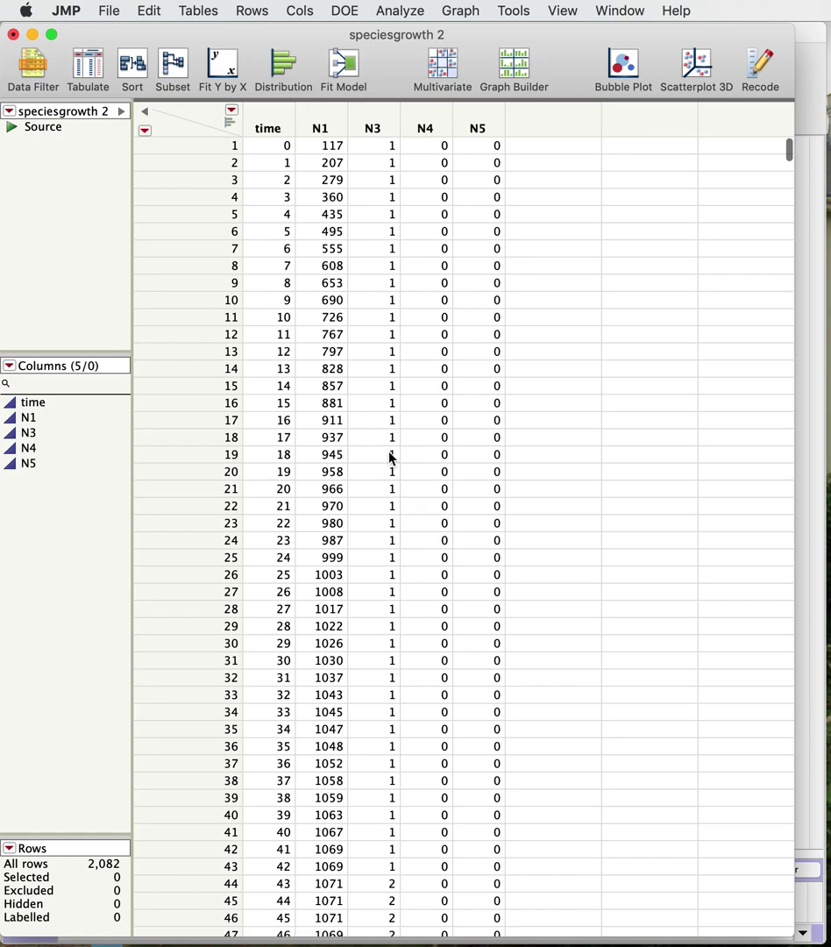
scroll(387, 488, "down", 10)
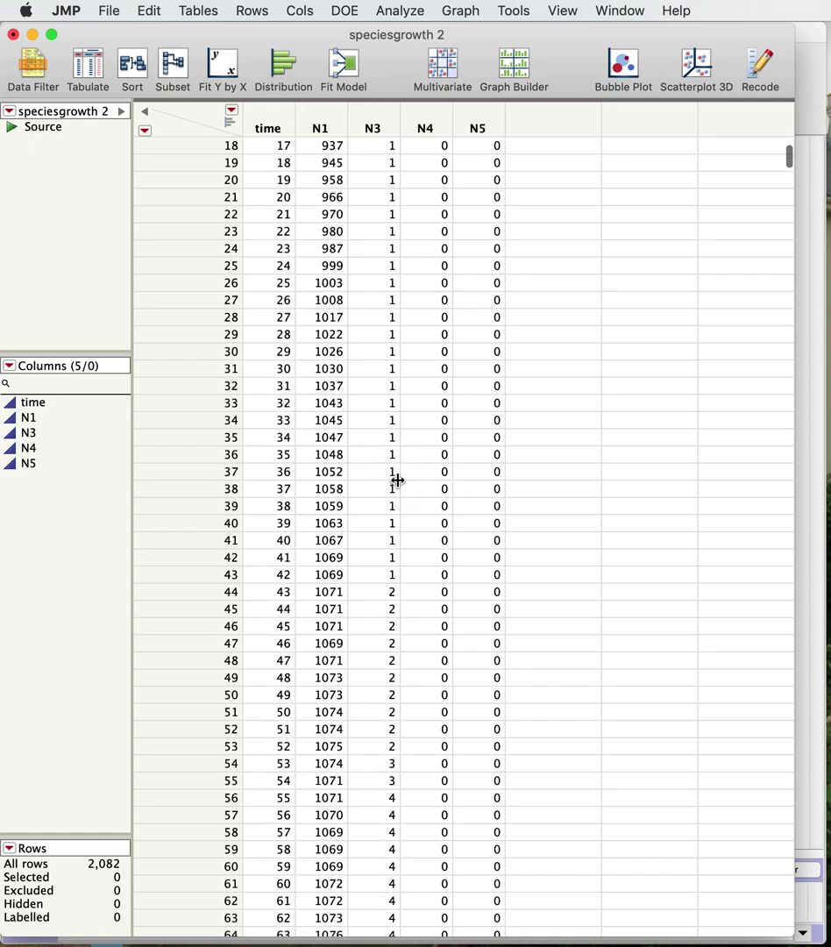
scroll(349, 471, "down", 1)
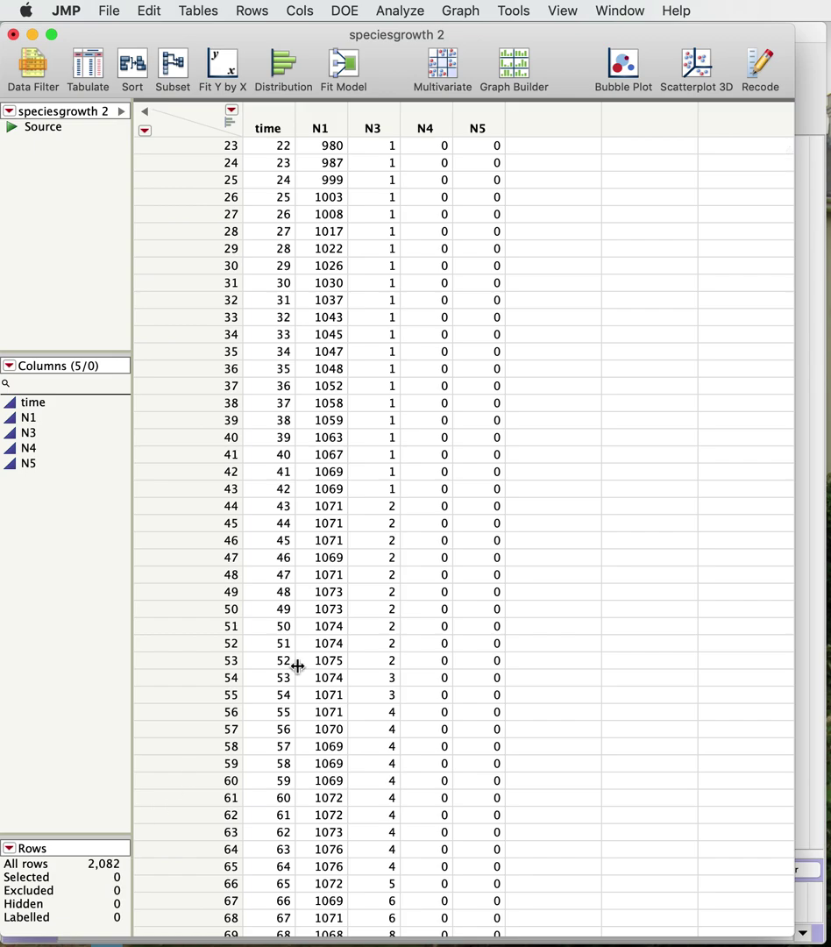
scroll(427, 676, "up", 6)
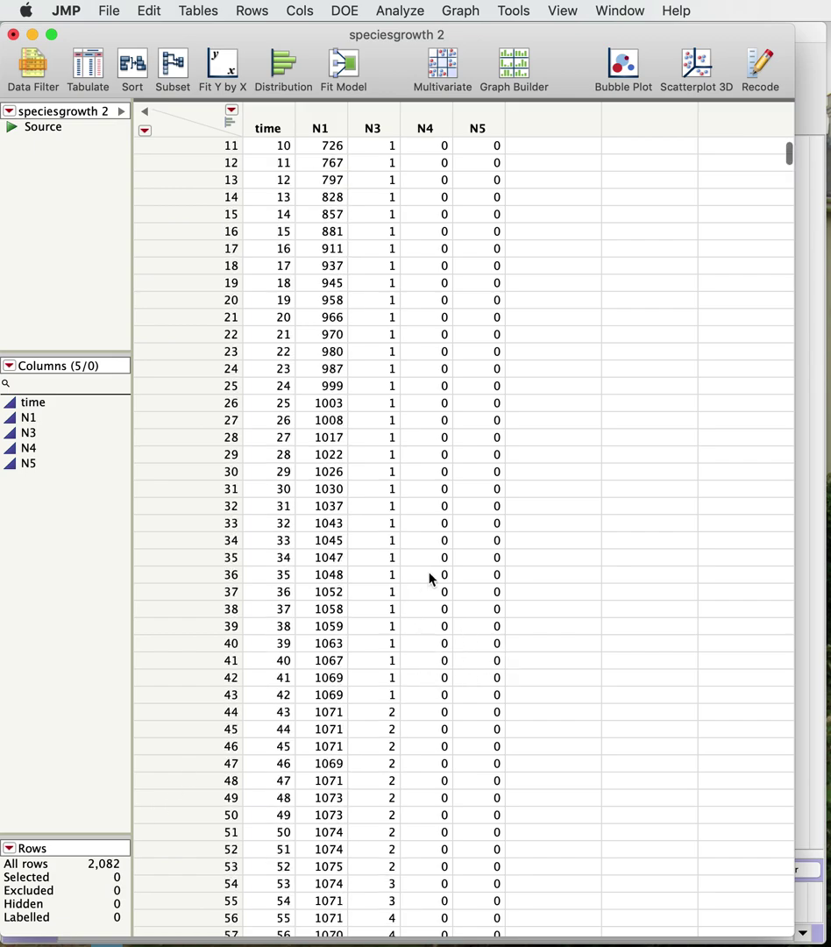
scroll(421, 699, "down", 1)
scroll(440, 628, "up", 6)
scroll(430, 568, "down", 6)
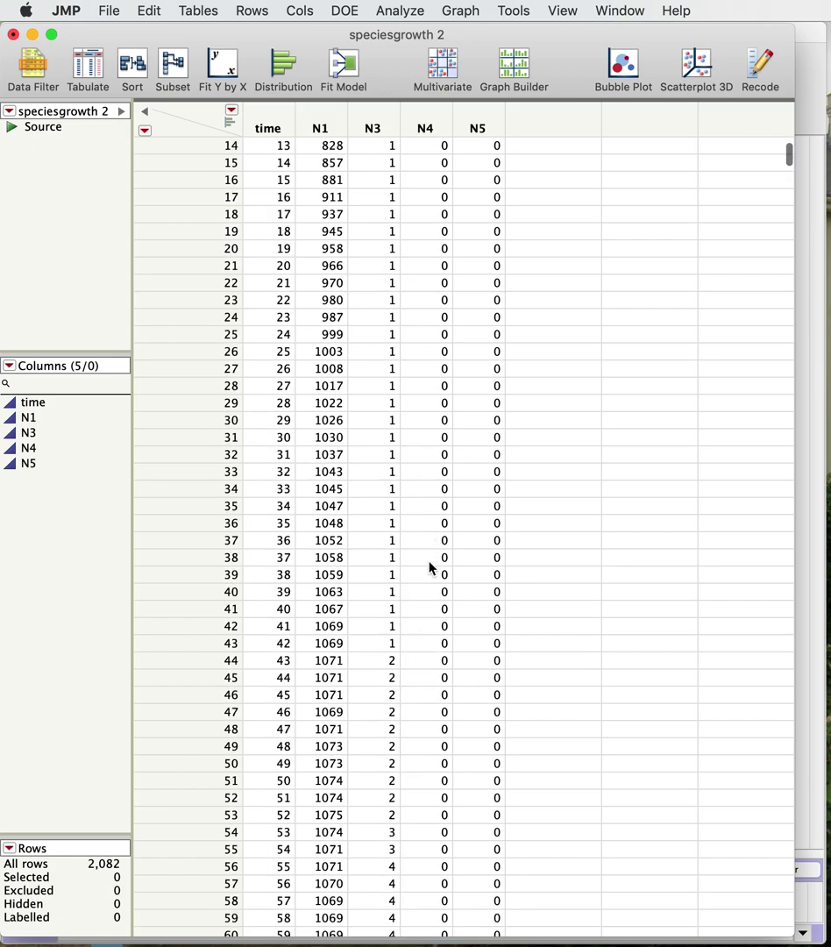
scroll(430, 568, "down", 15)
scroll(442, 616, "up", 20)
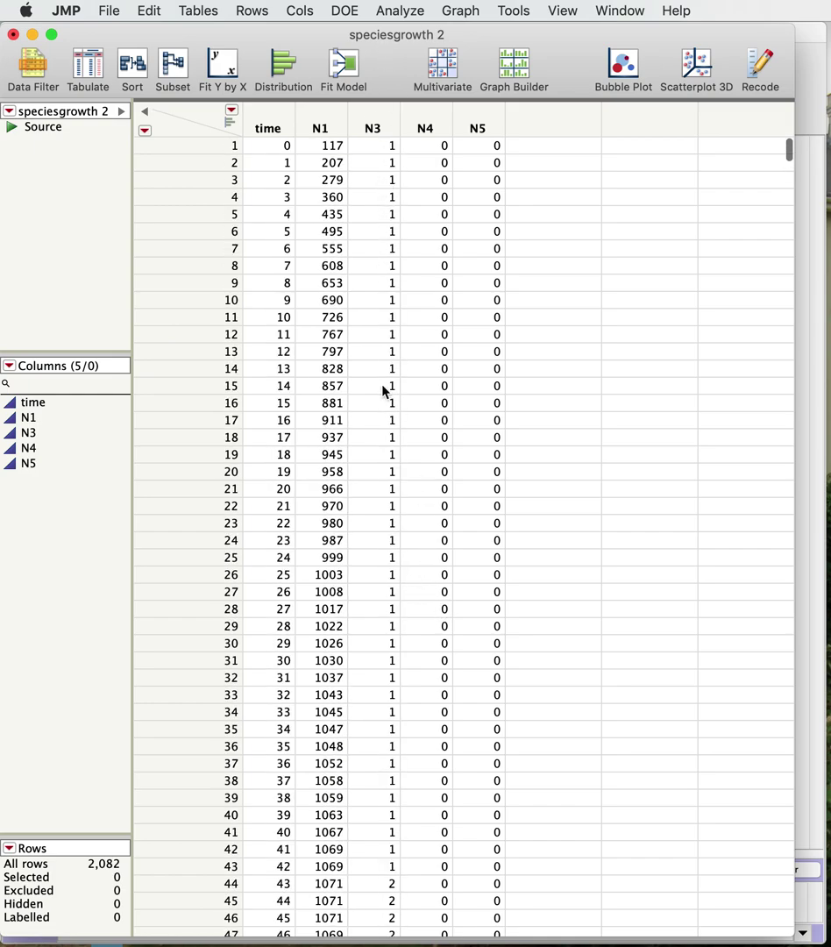
scroll(383, 390, "down", 20)
scroll(415, 491, "up", 20)
scroll(397, 698, "down", 7)
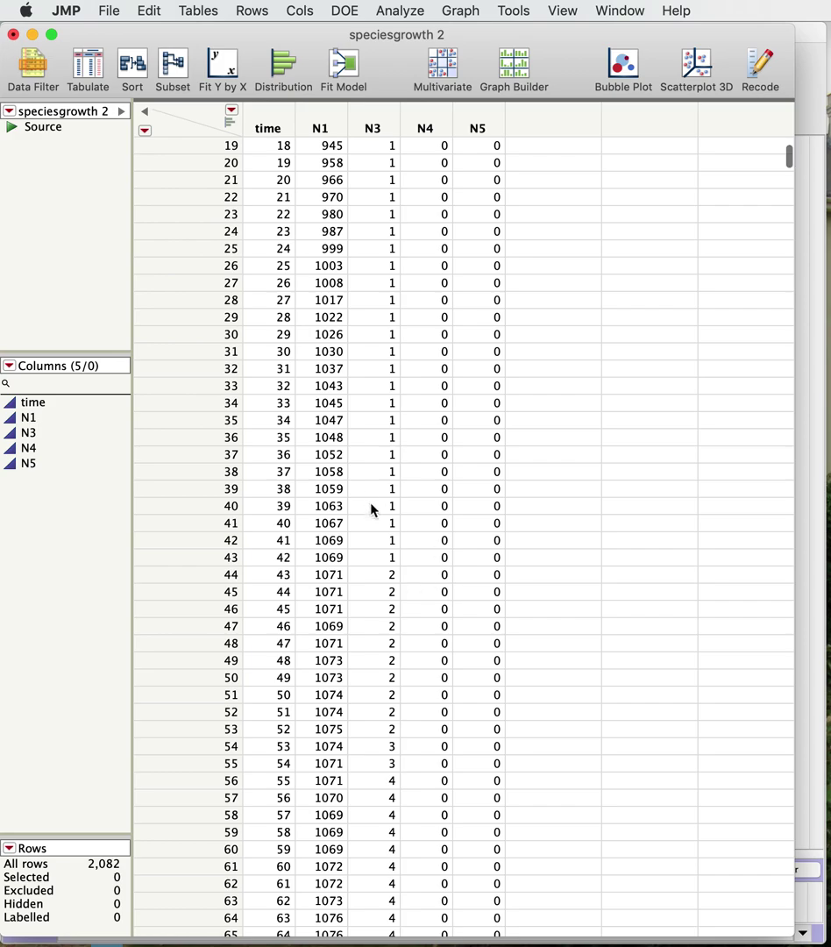
scroll(448, 544, "down", 15)
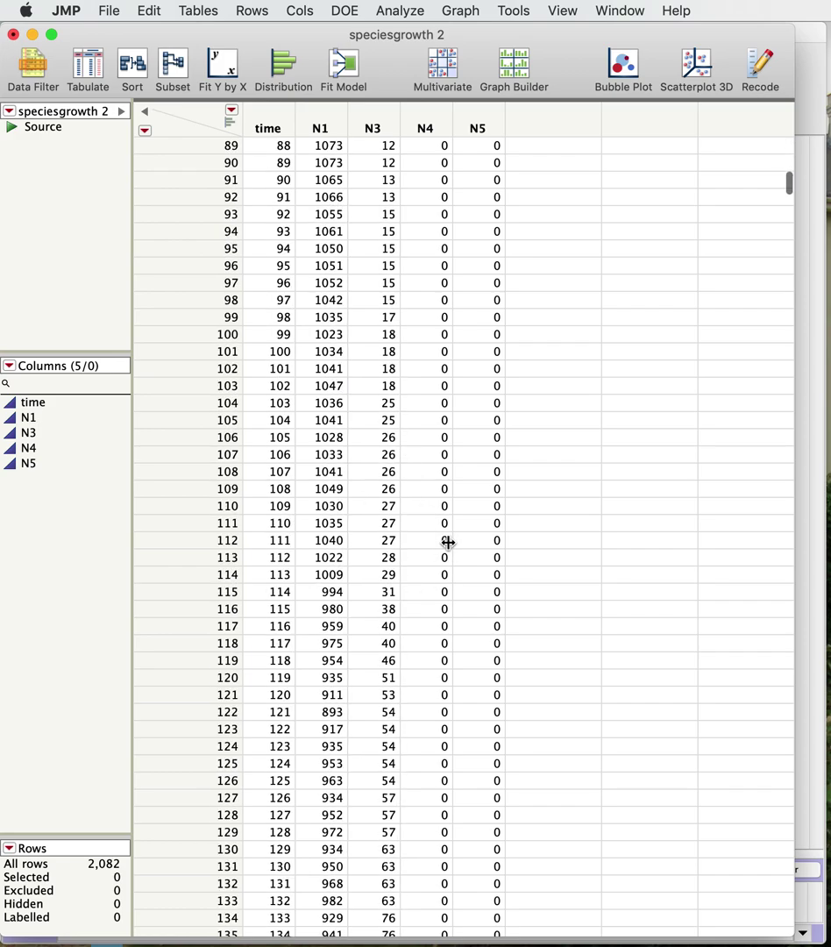
scroll(450, 542, "up", 18)
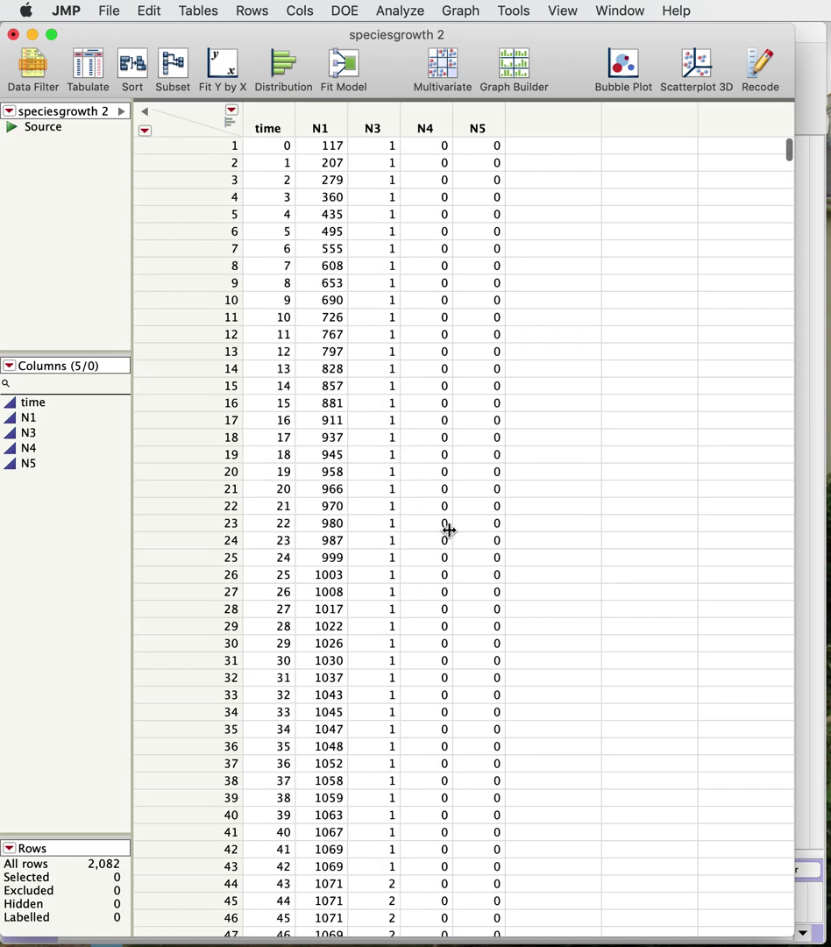
scroll(412, 415, "down", 15)
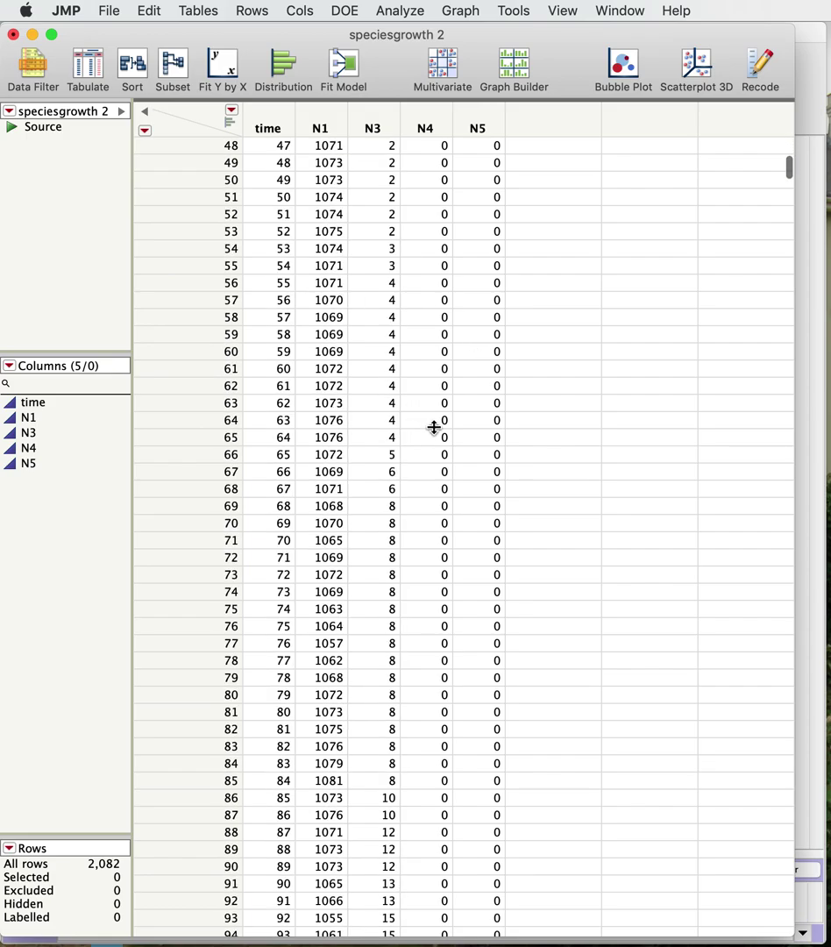
scroll(436, 430, "down", 14)
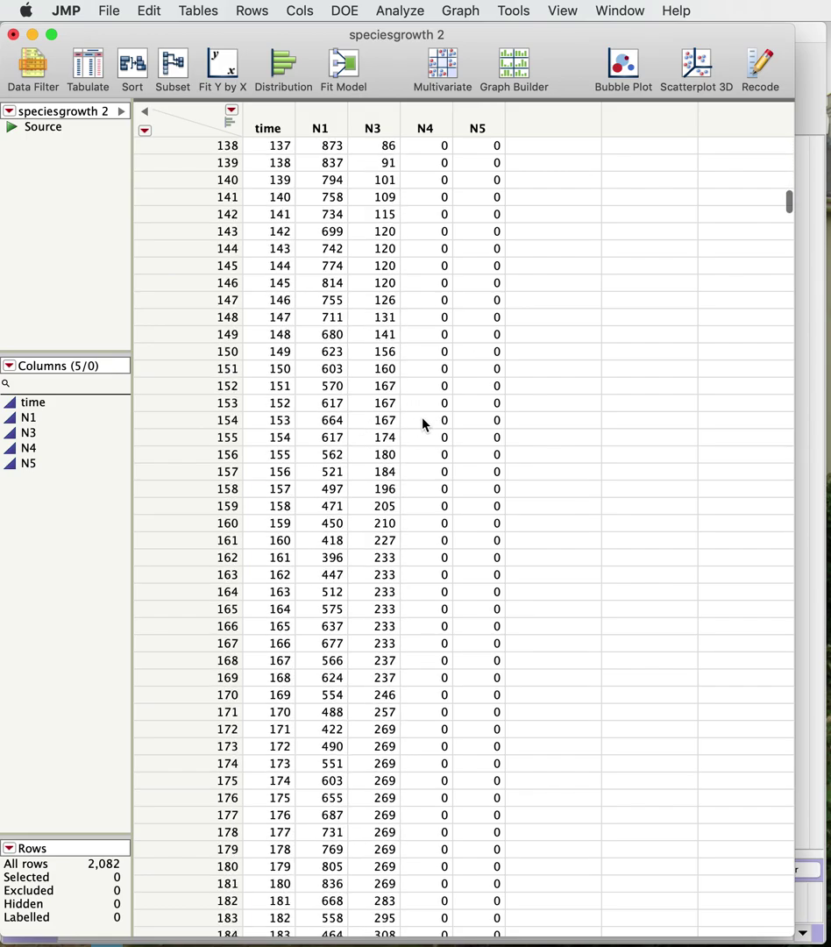
scroll(408, 409, "down", 2)
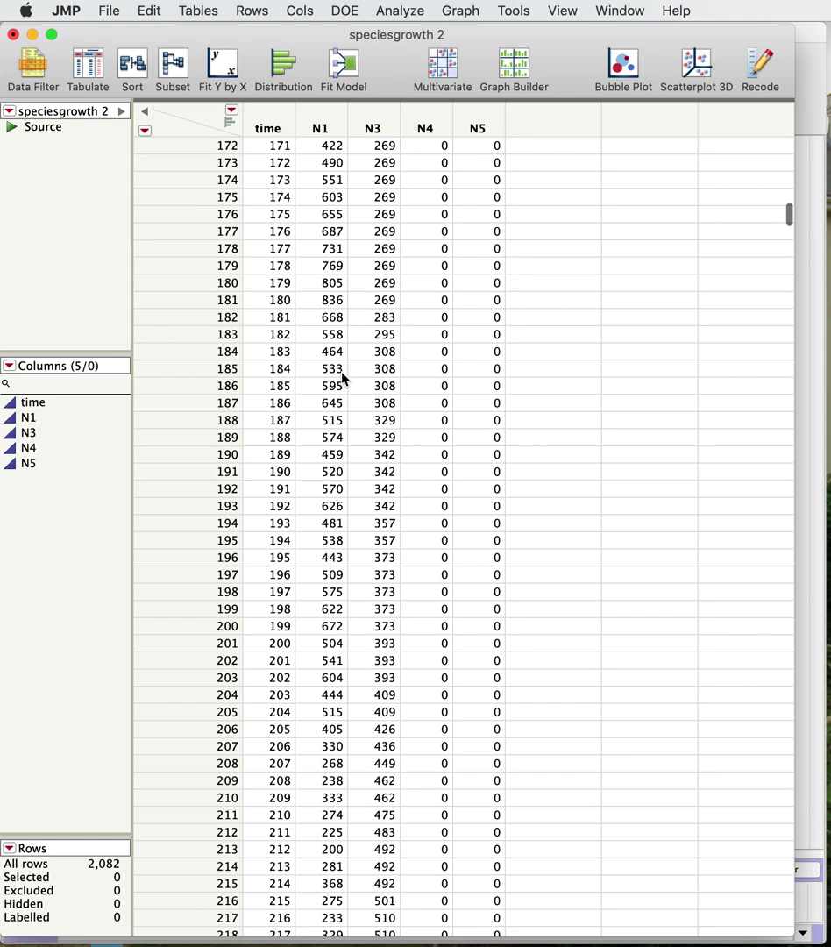
scroll(366, 422, "down", 9)
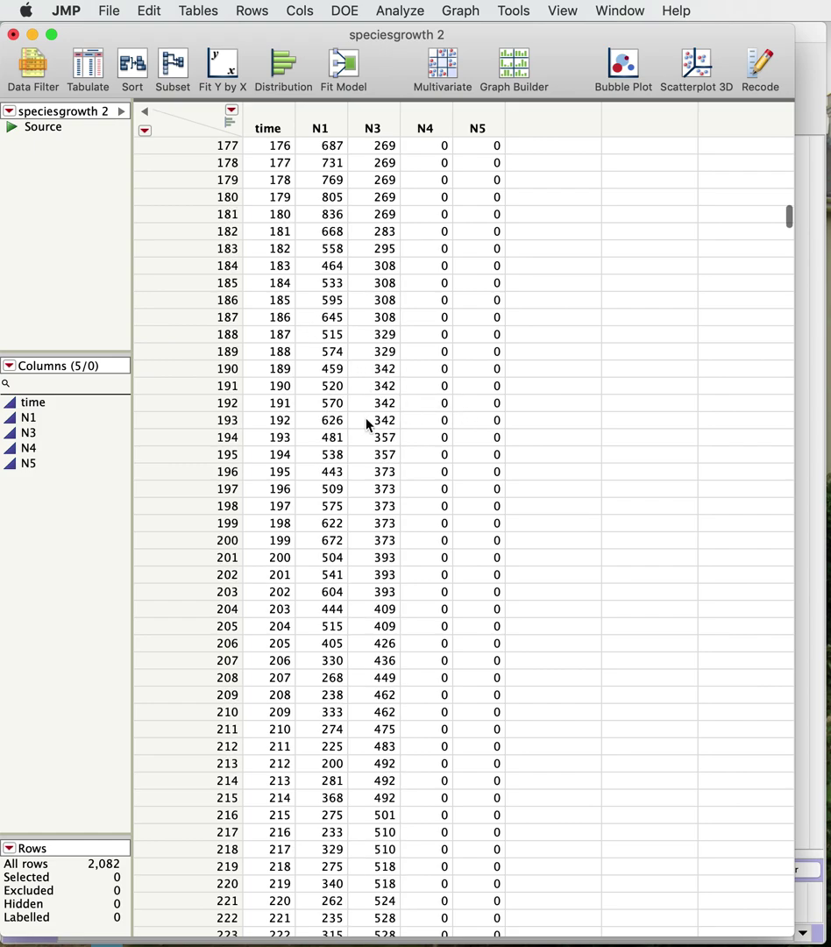
scroll(447, 430, "down", 2)
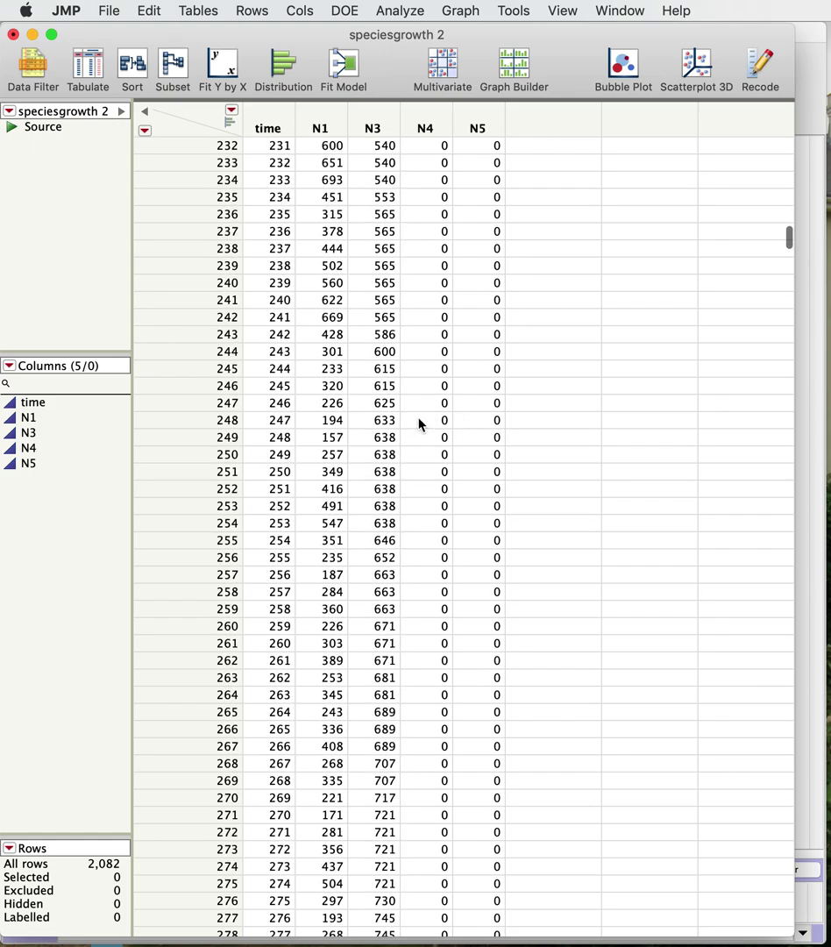
scroll(386, 433, "down", 5)
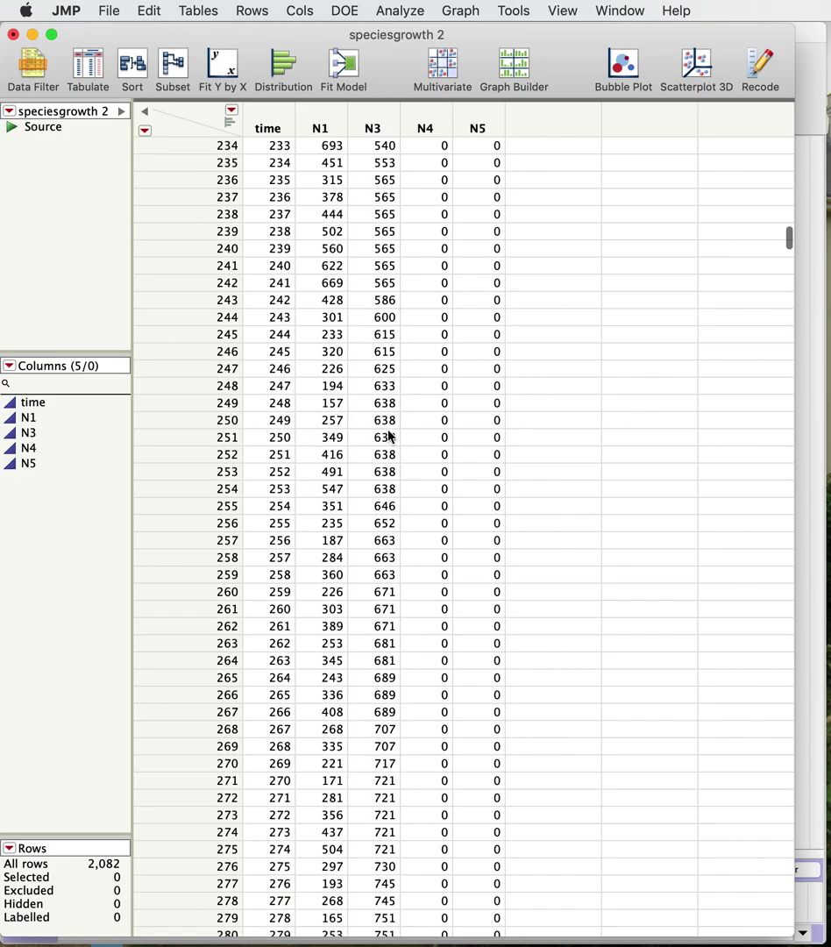
scroll(409, 443, "down", 3)
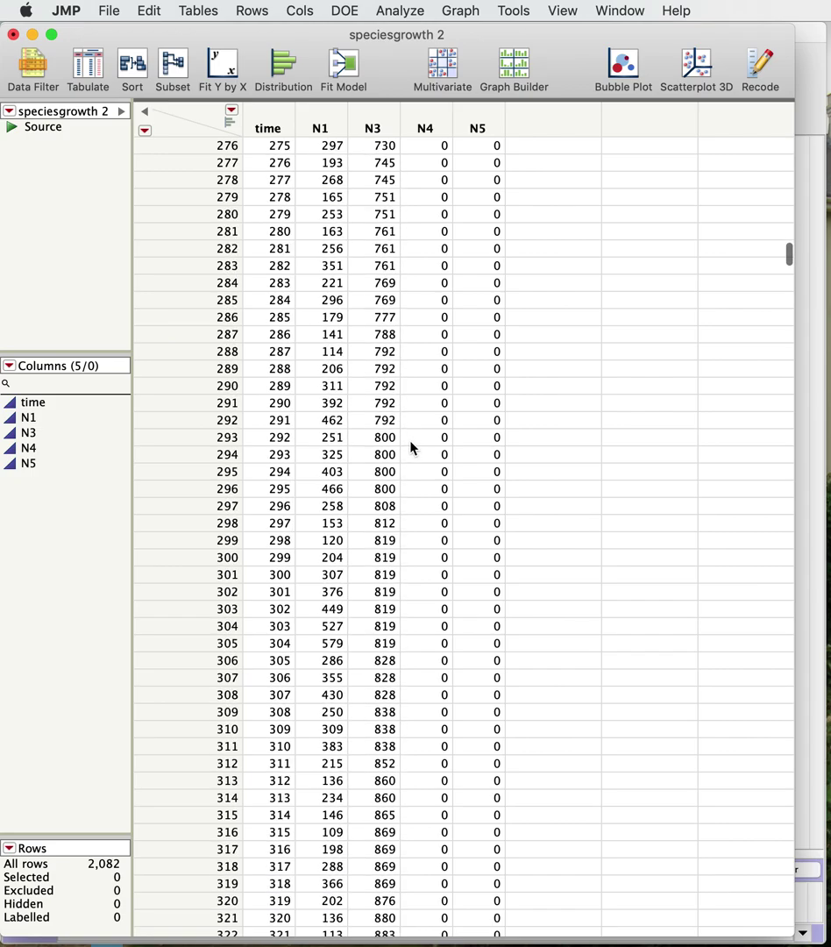
scroll(403, 434, "up", 7)
scroll(406, 465, "down", 3)
scroll(406, 478, "down", 13)
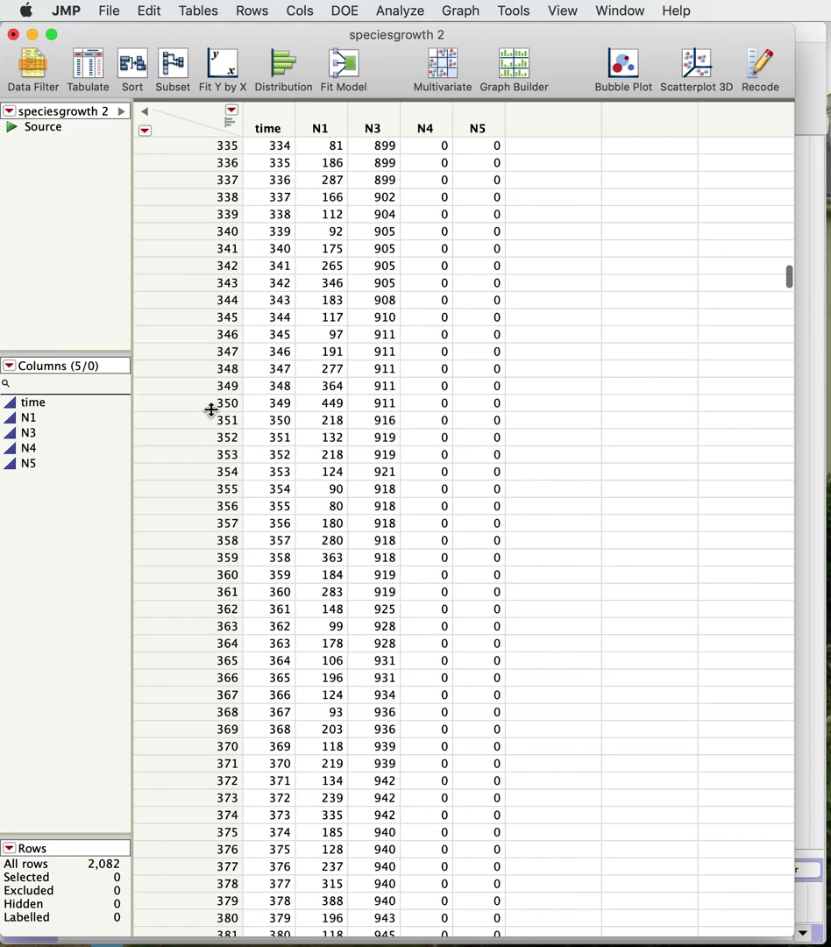
scroll(309, 465, "down", 7)
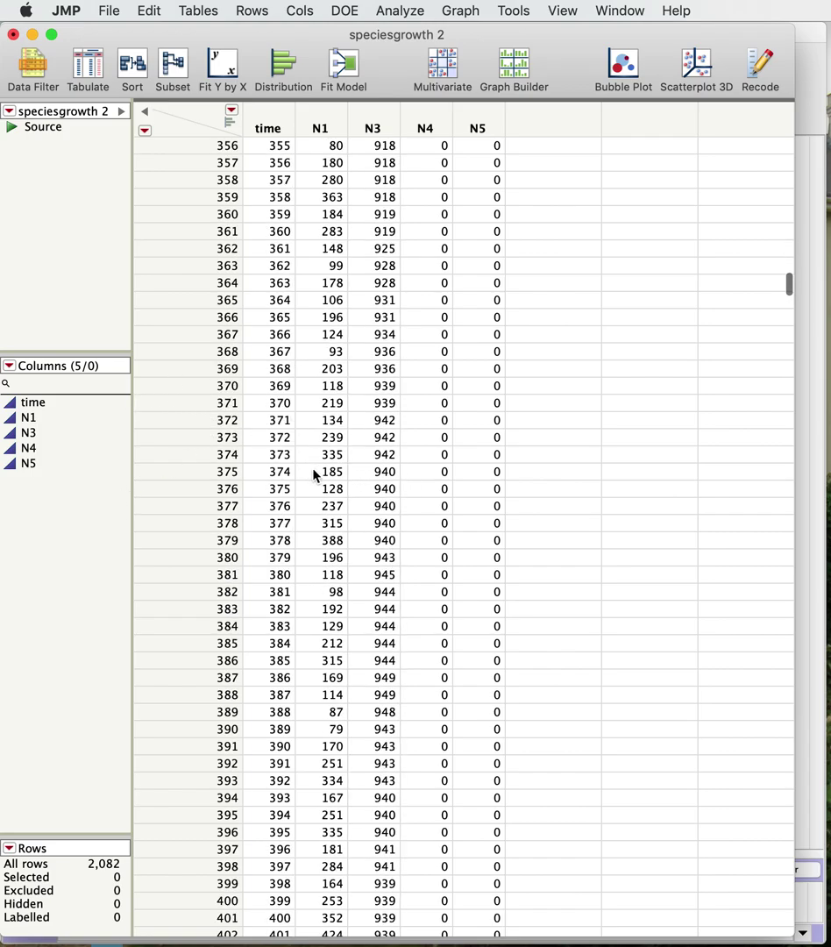
scroll(364, 606, "down", 10)
scroll(252, 568, "down", 8)
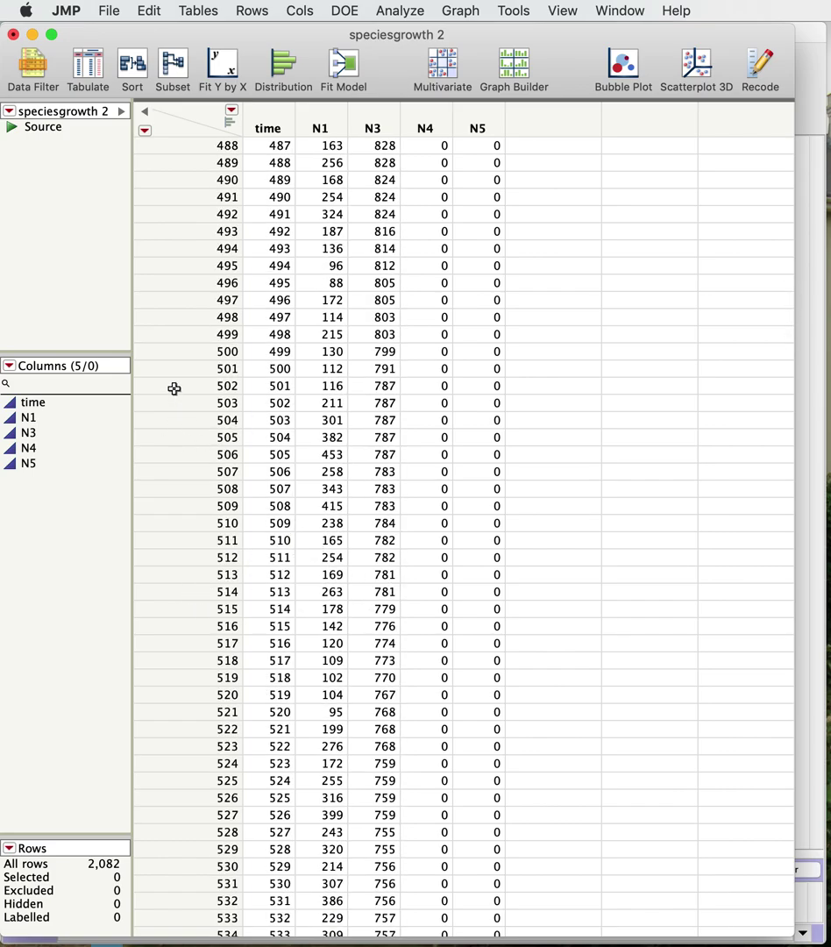
Select rows 501 through 2082, covering time 500 onward, in speciesgrowth 2.
left_click(172, 370)
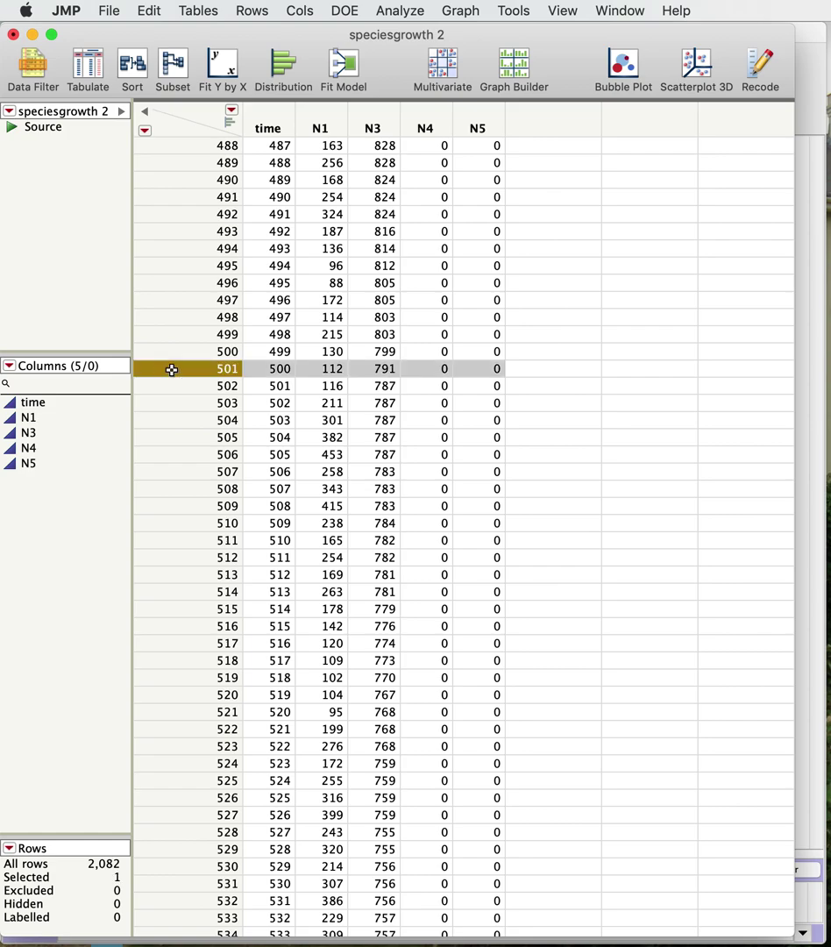
scroll(255, 480, "down", 20)
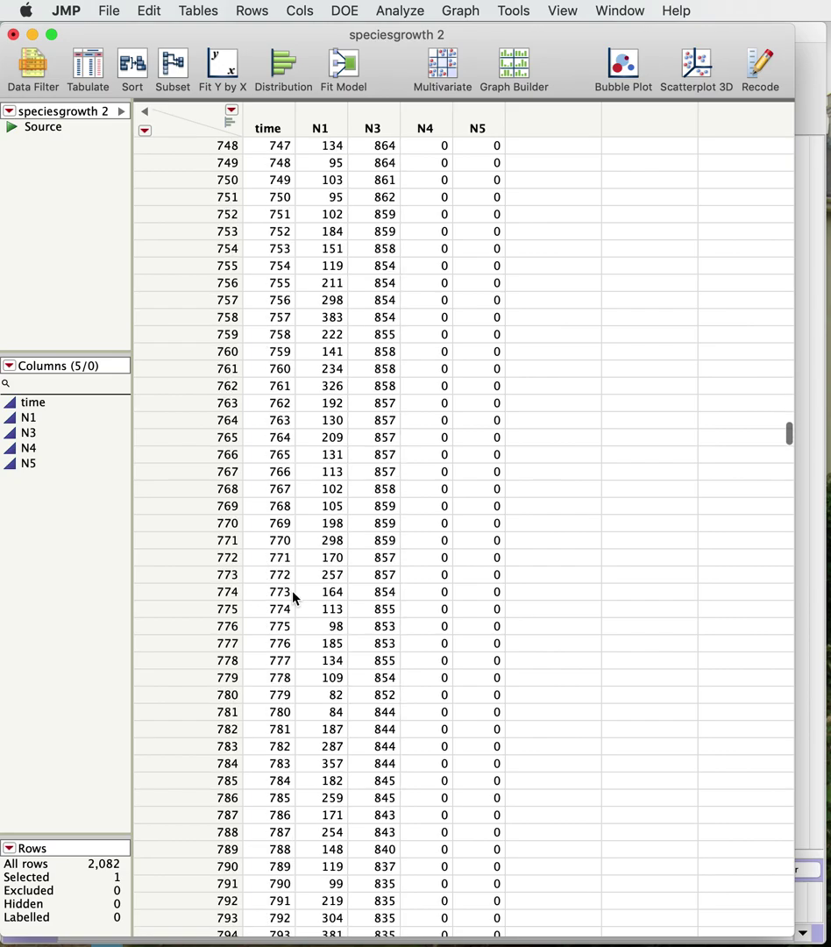
left_click_drag(788, 433, 787, 922)
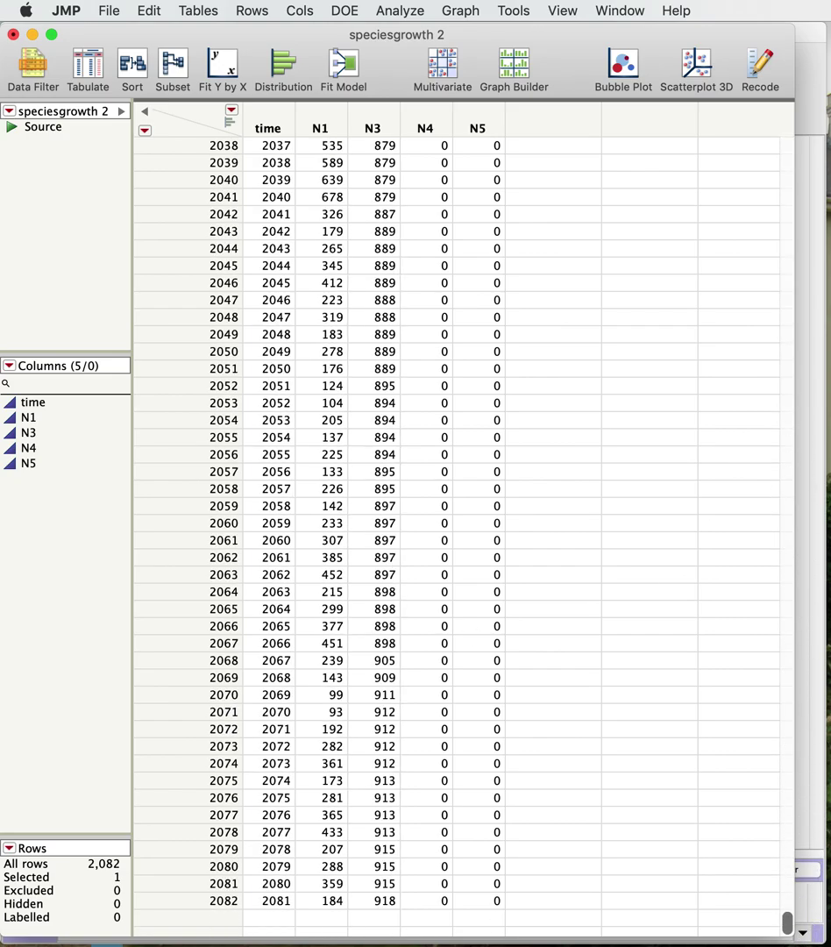
left_click(196, 899, "shift")
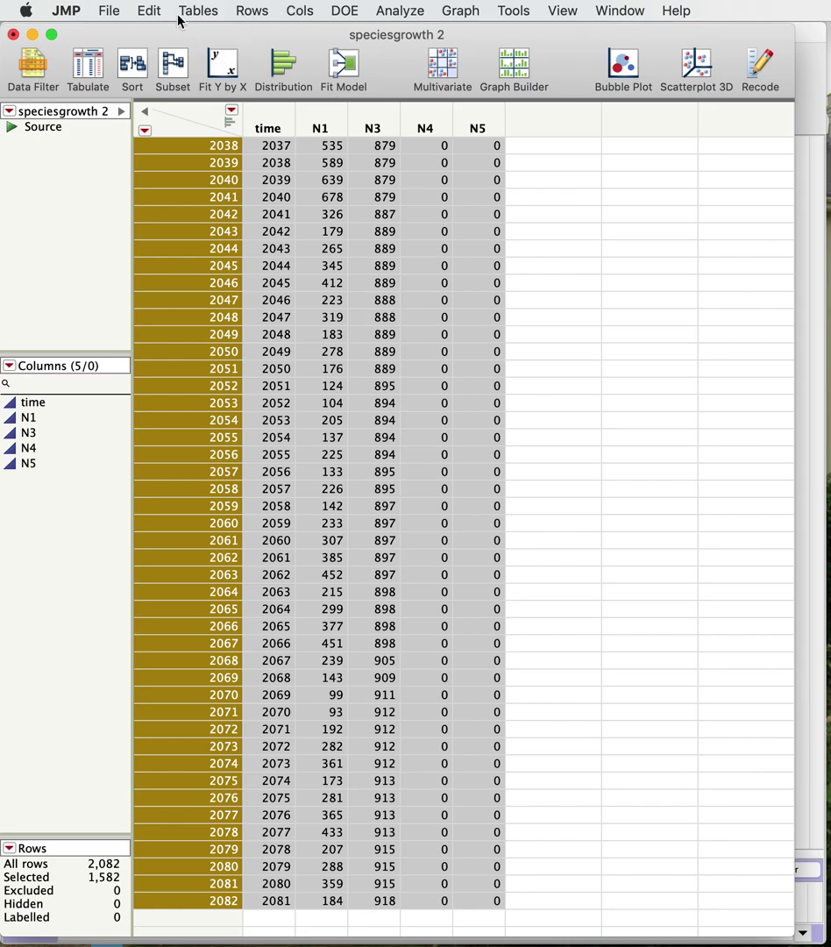
Subset the selected rows with all columns into a new table.
left_click(175, 71)
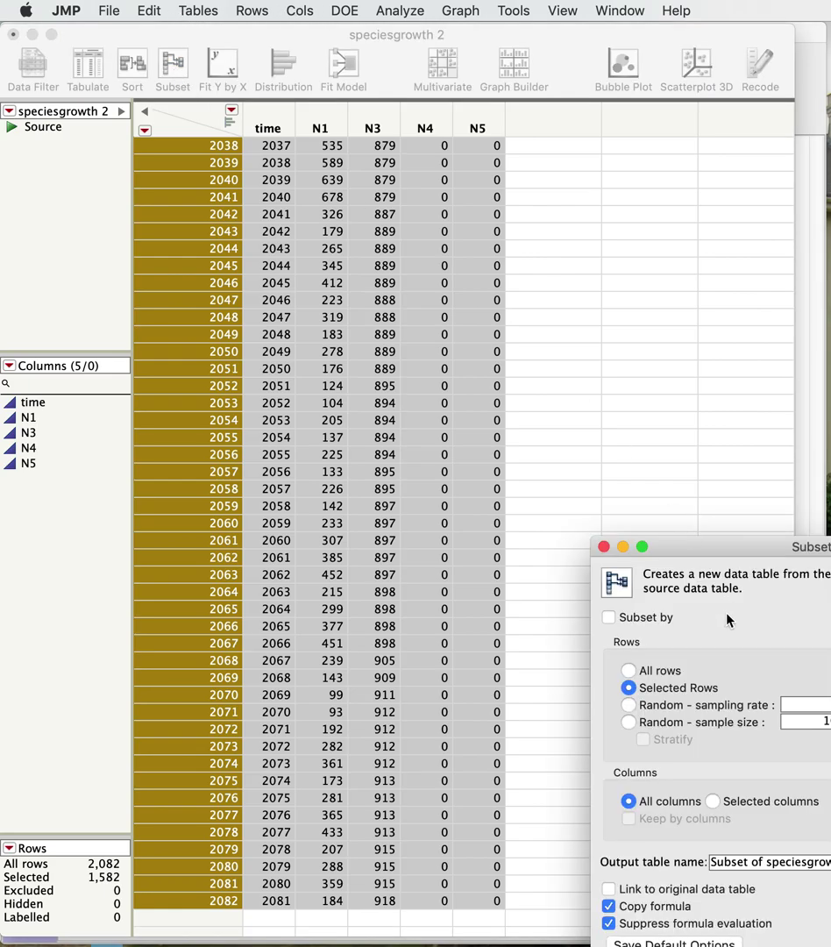
left_click_drag(719, 548, 348, 243)
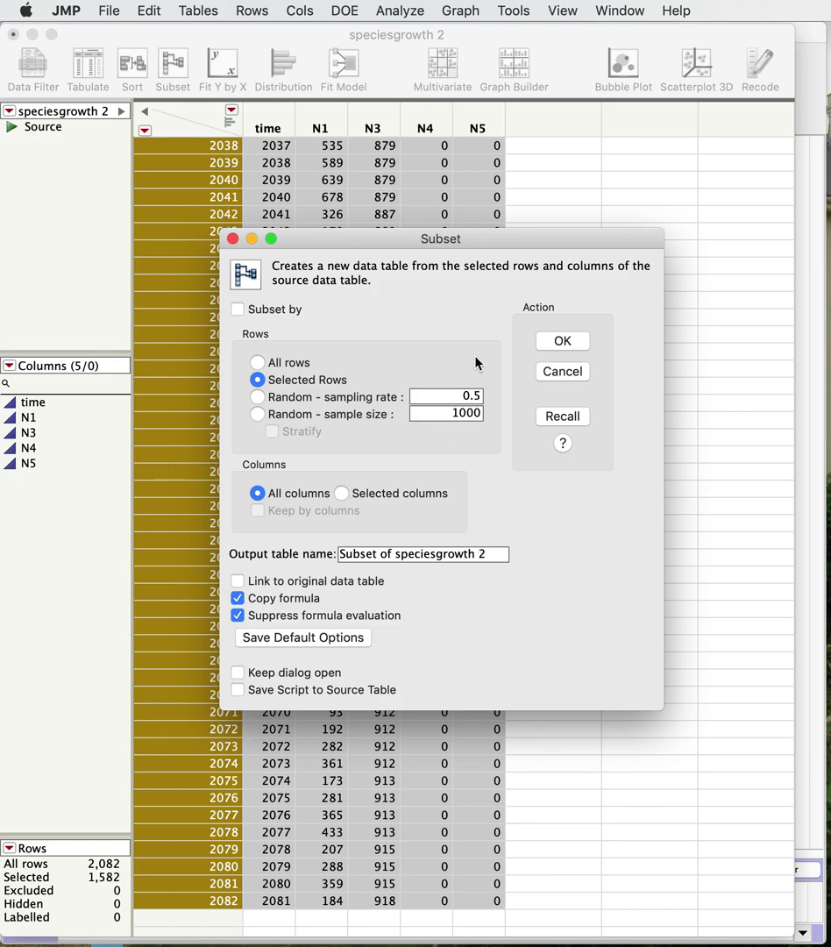
left_click(562, 341)
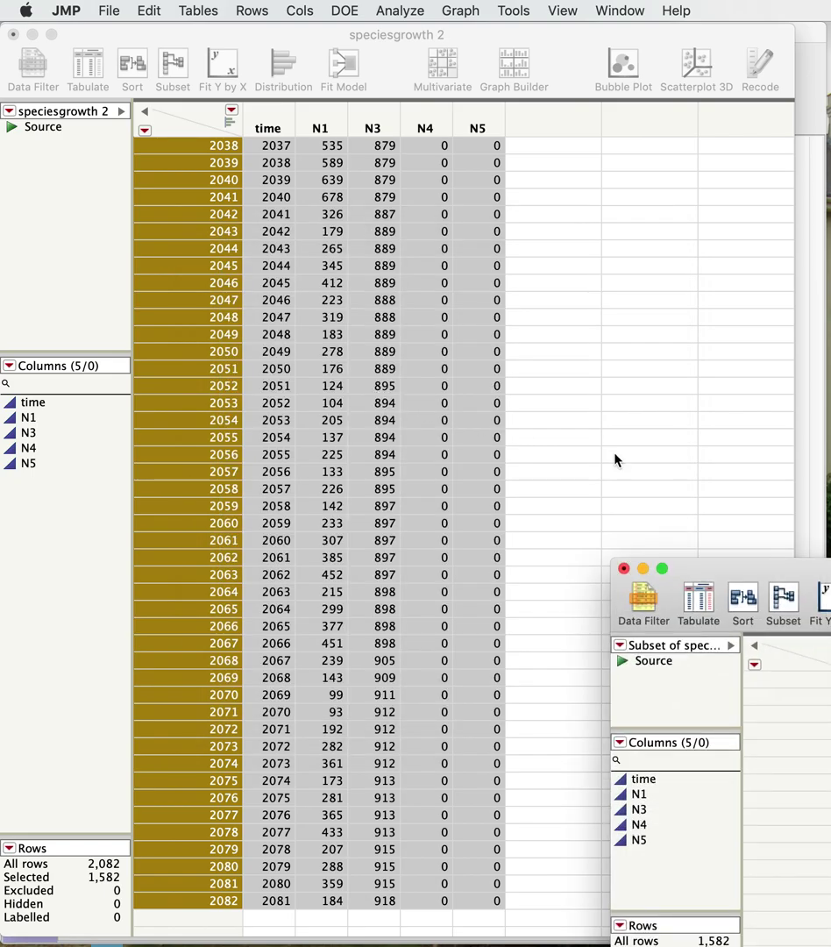
left_click_drag(801, 580, 273, 158)
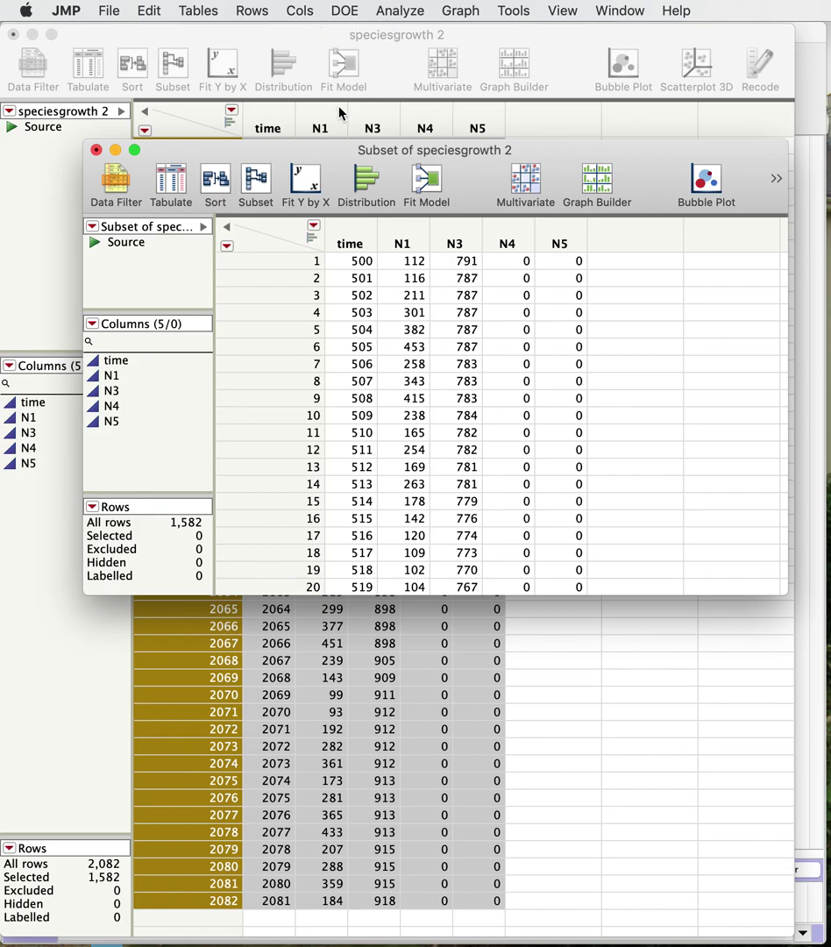
left_click(366, 186)
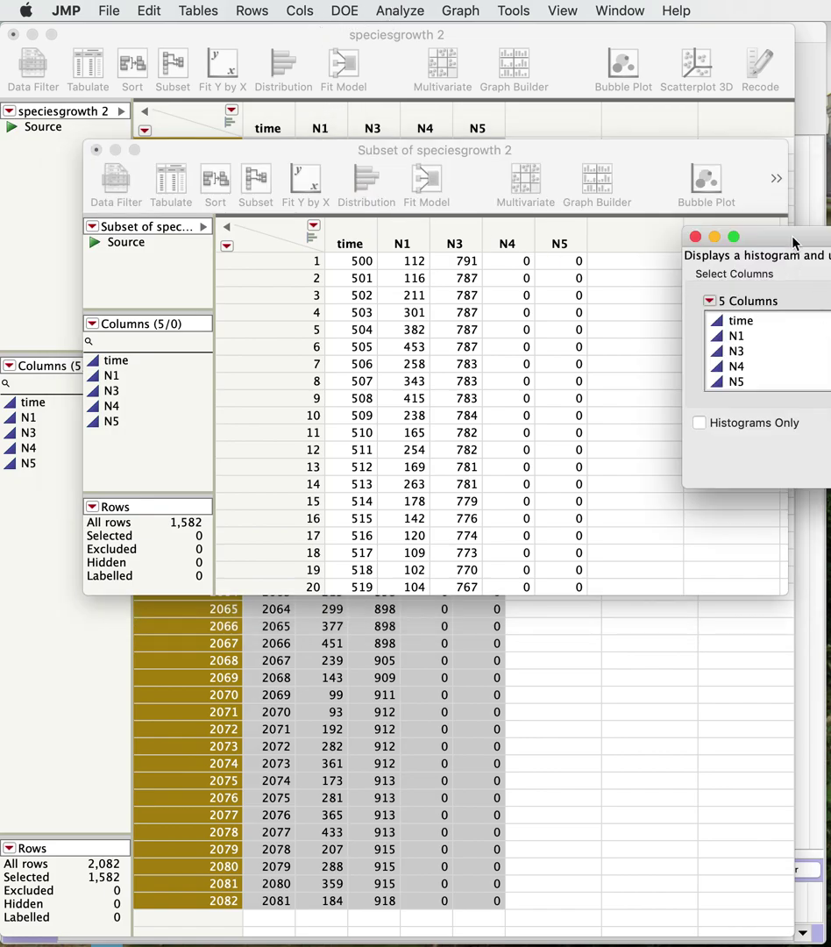
left_click_drag(793, 243, 218, 176)
left_click(175, 284)
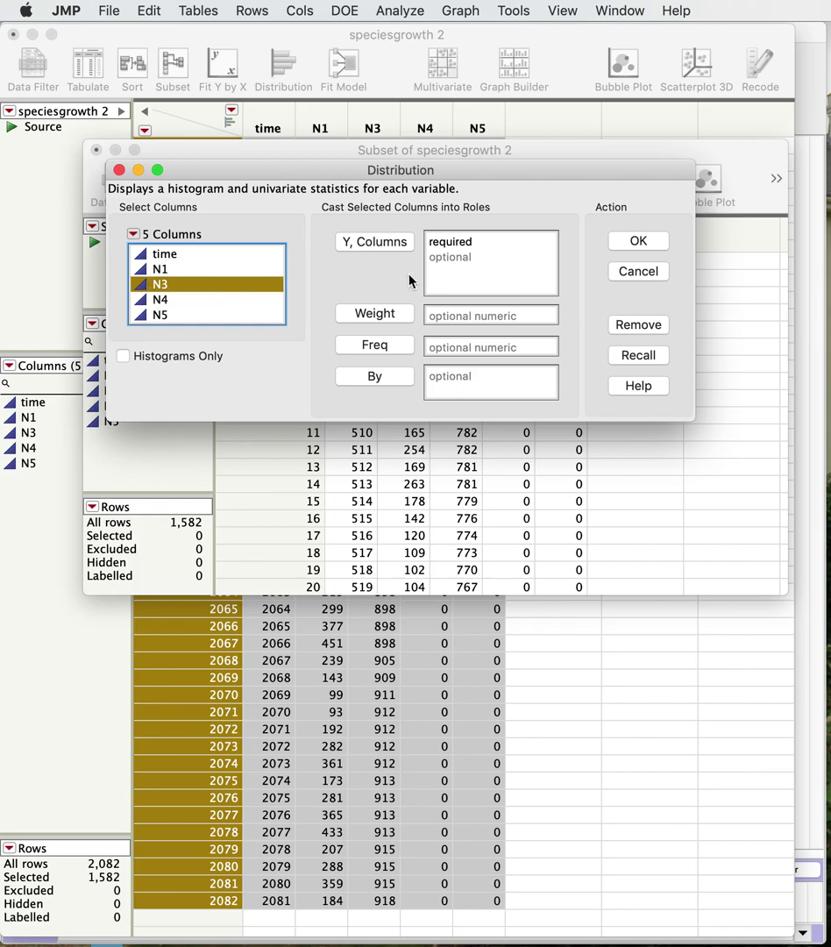
left_click(639, 244)
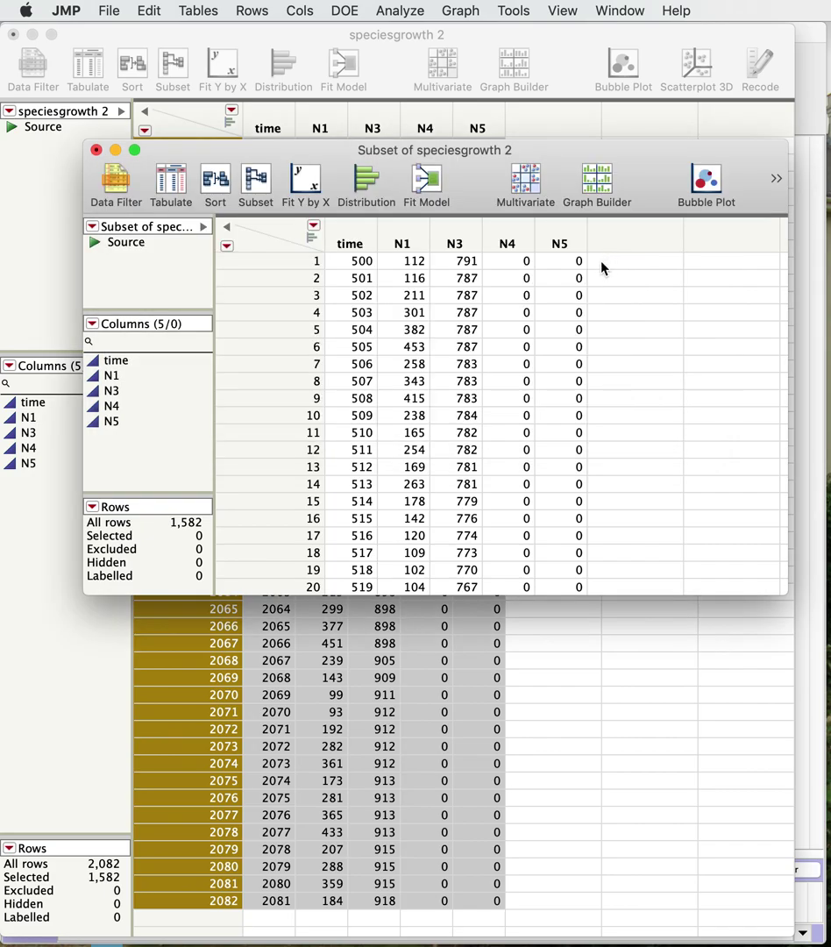
left_click_drag(701, 76, 432, 67)
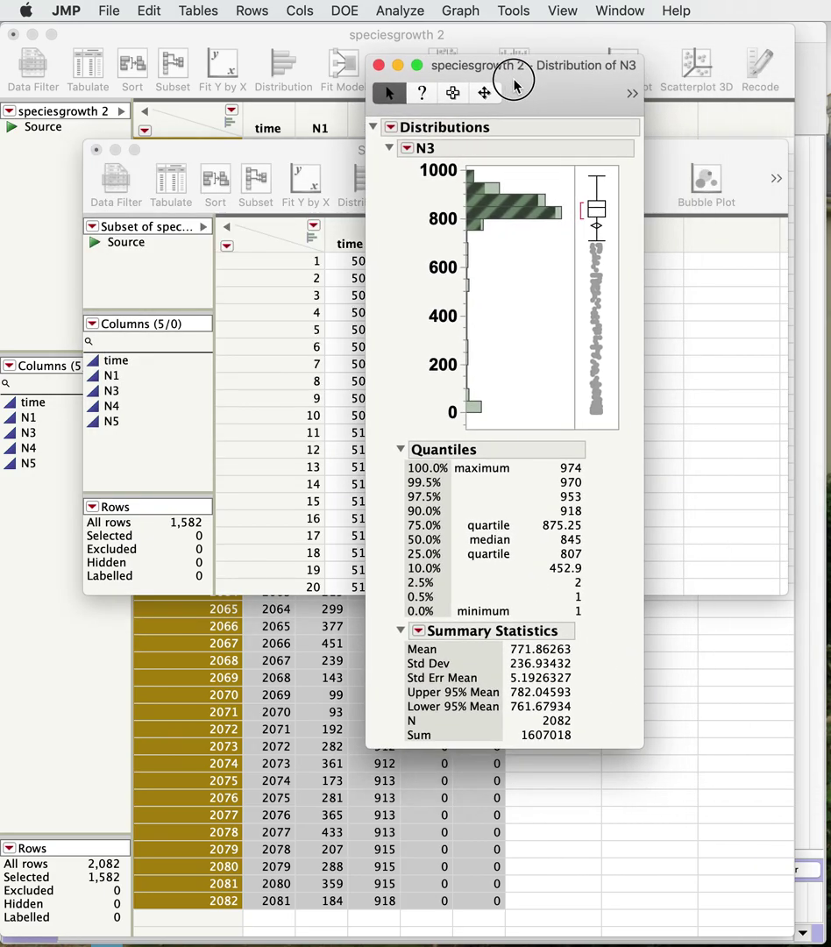
left_click(379, 65)
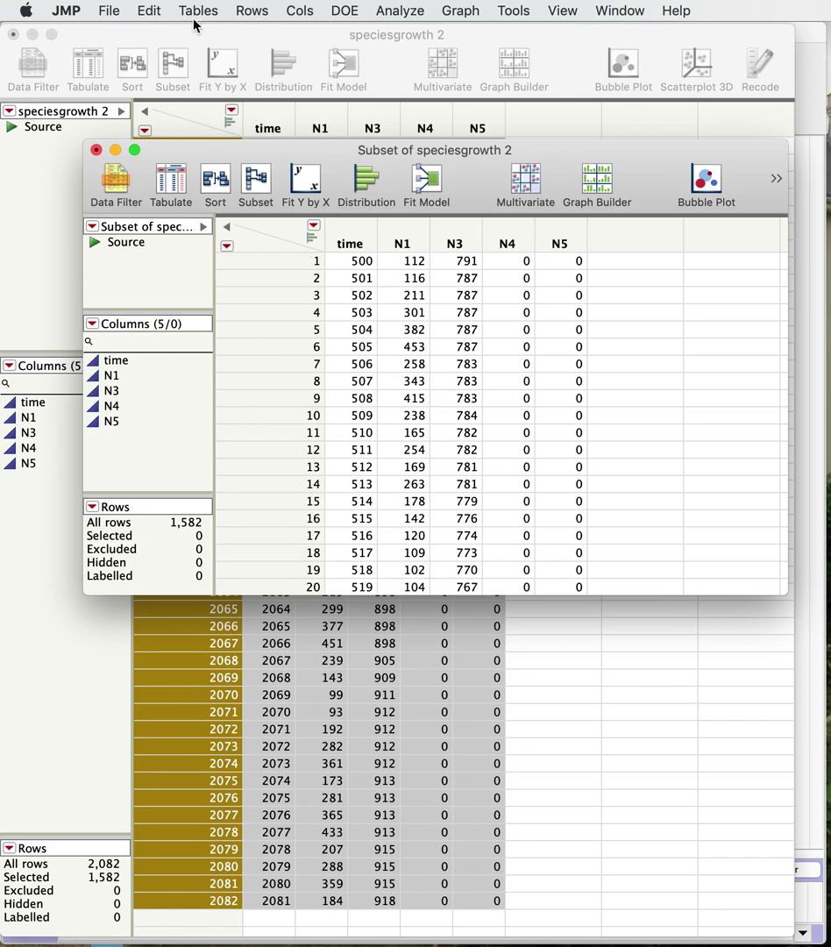
left_click(369, 183)
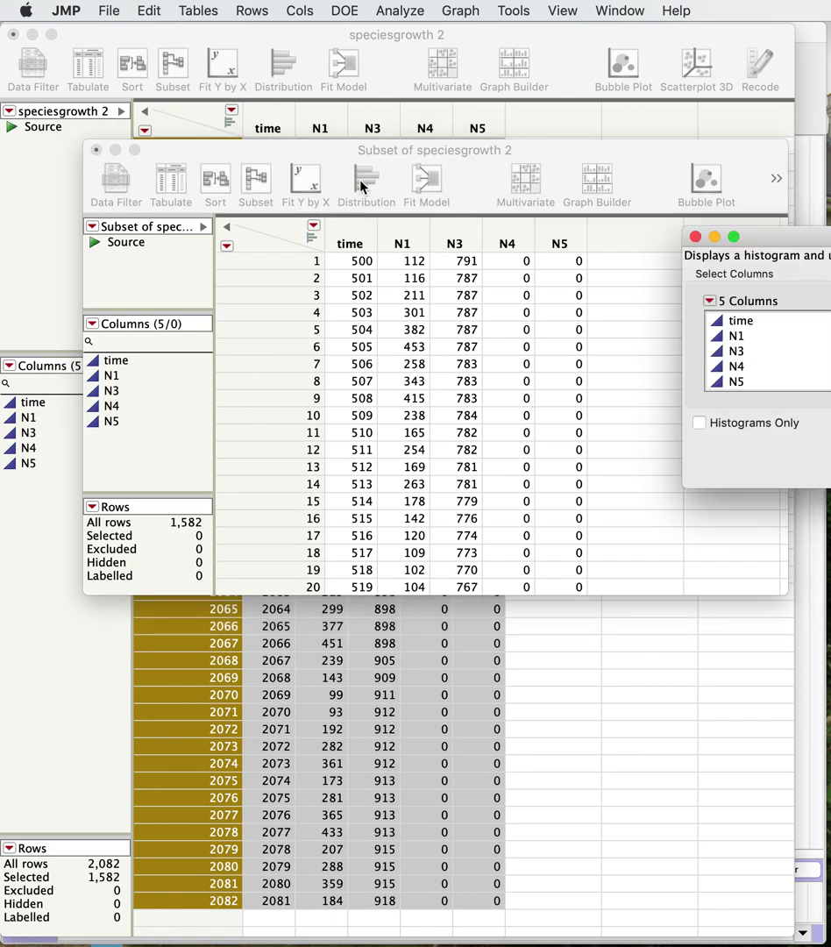
left_click_drag(786, 241, 179, 116)
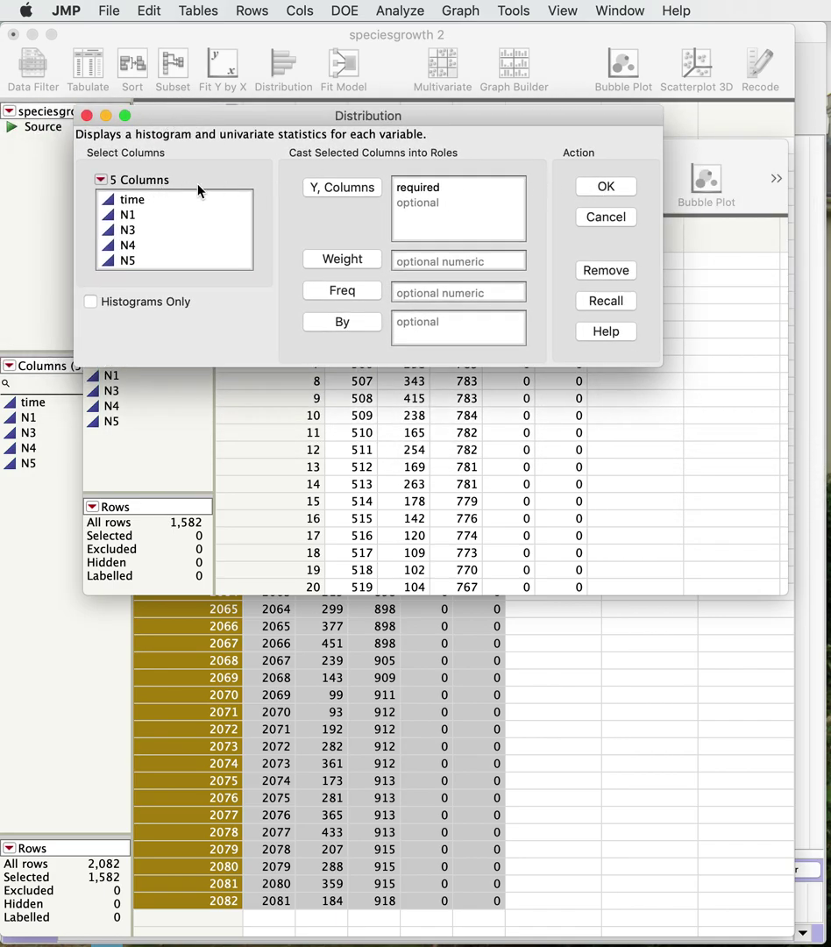
left_click(132, 229)
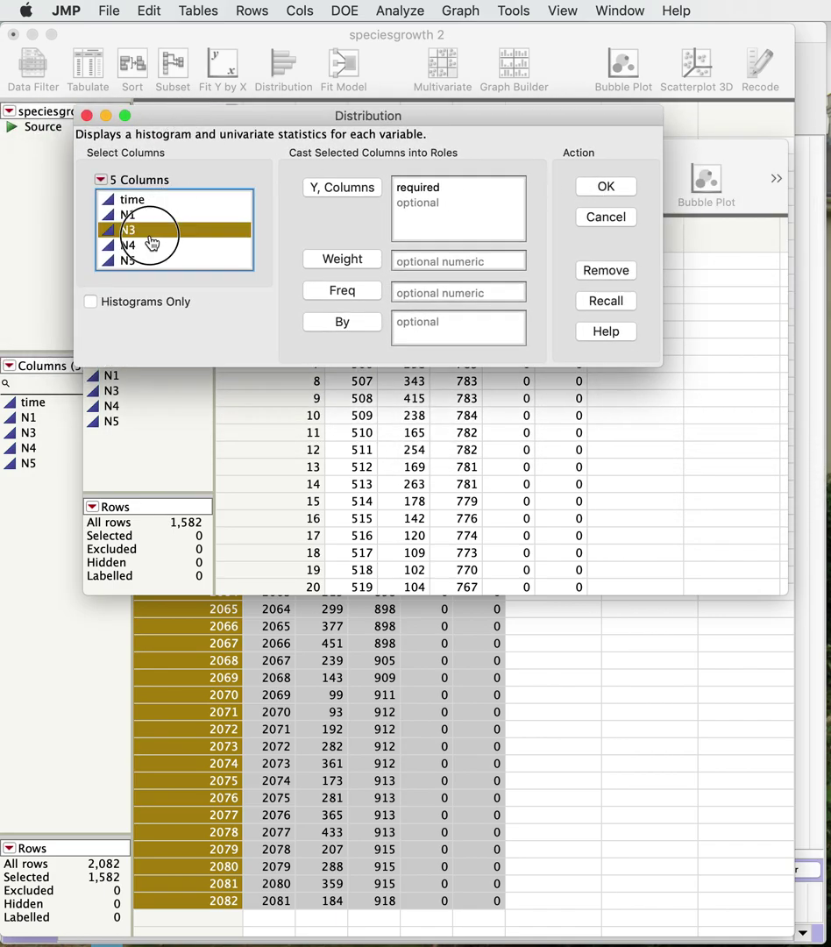
left_click(337, 185)
left_click(604, 188)
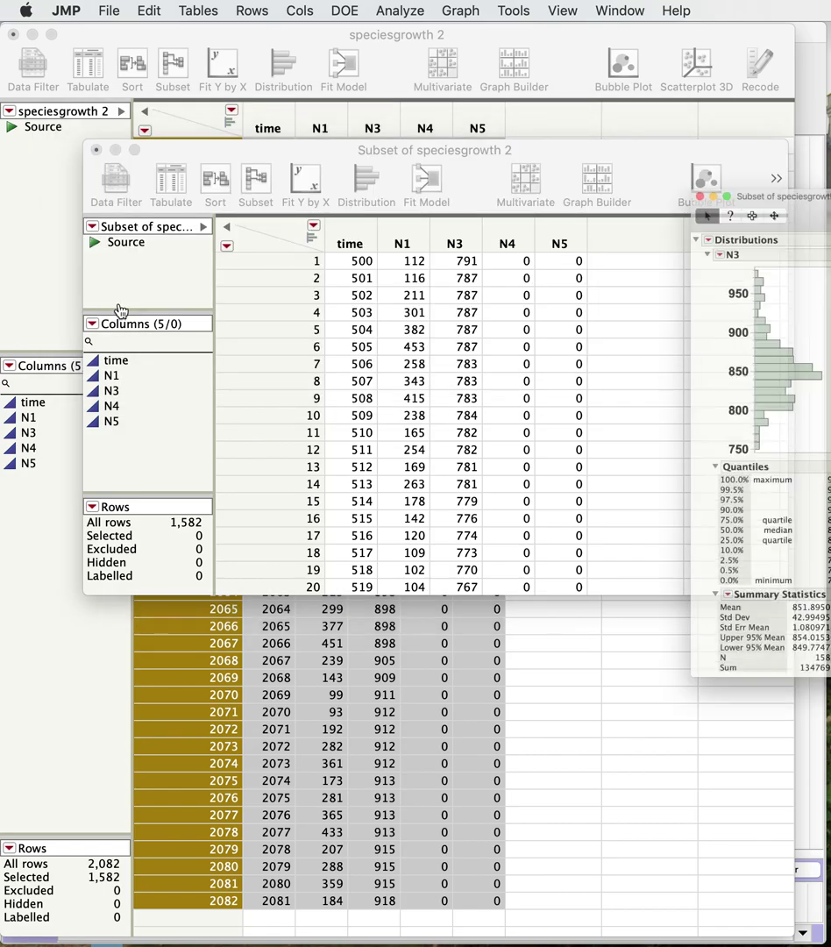
left_click_drag(796, 97, 342, 74)
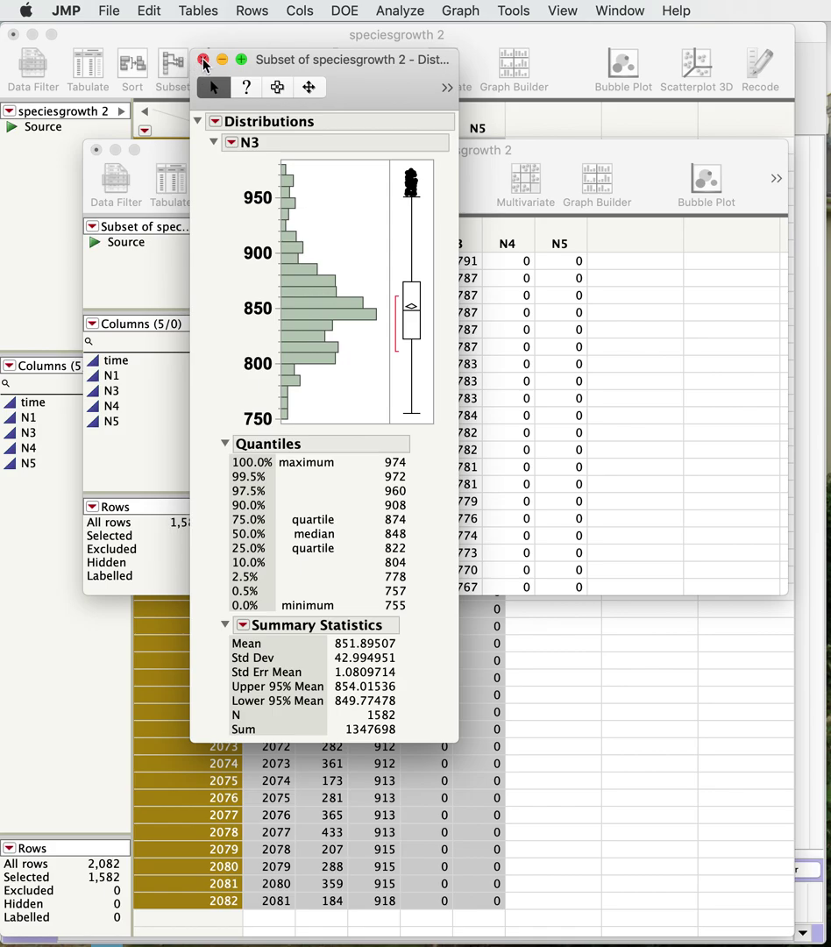
left_click(204, 60)
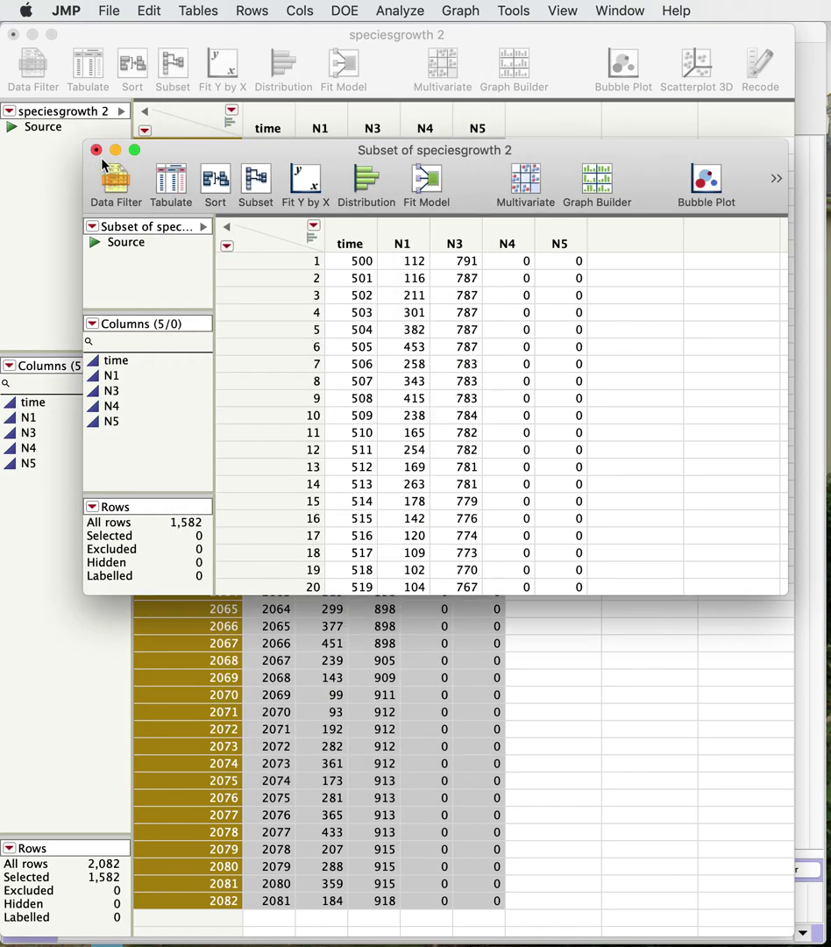
left_click(375, 647)
scroll(368, 272, "up", 15)
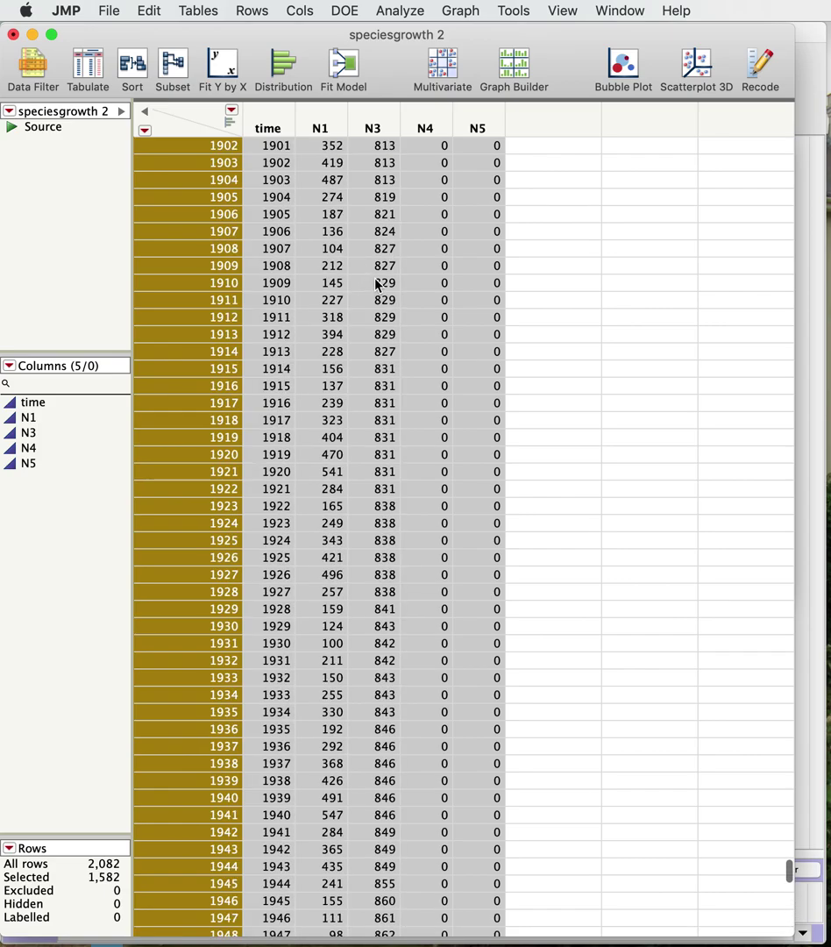
scroll(377, 285, "up", 20)
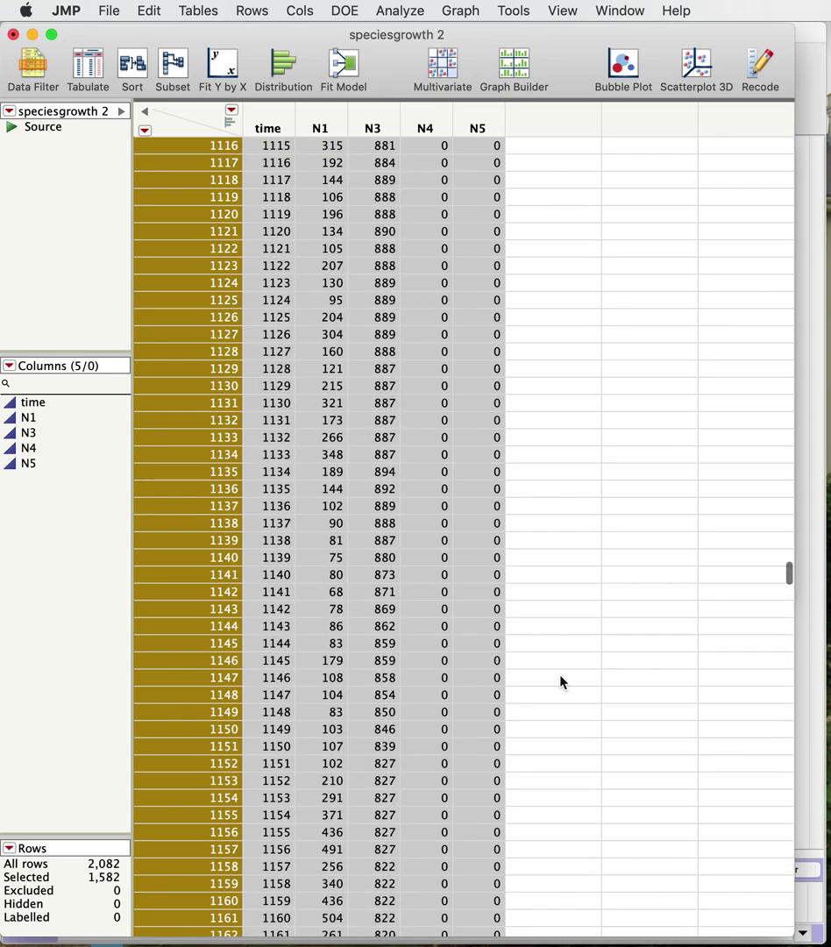
scroll(564, 683, "up", 20)
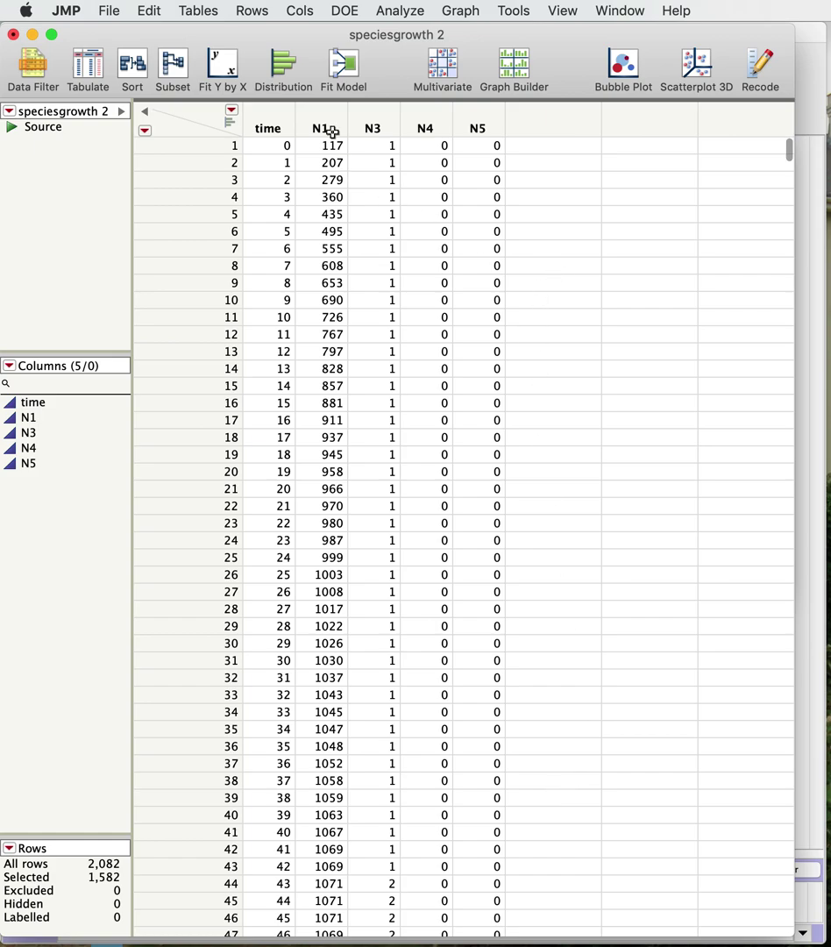
scroll(356, 744, "down", 3)
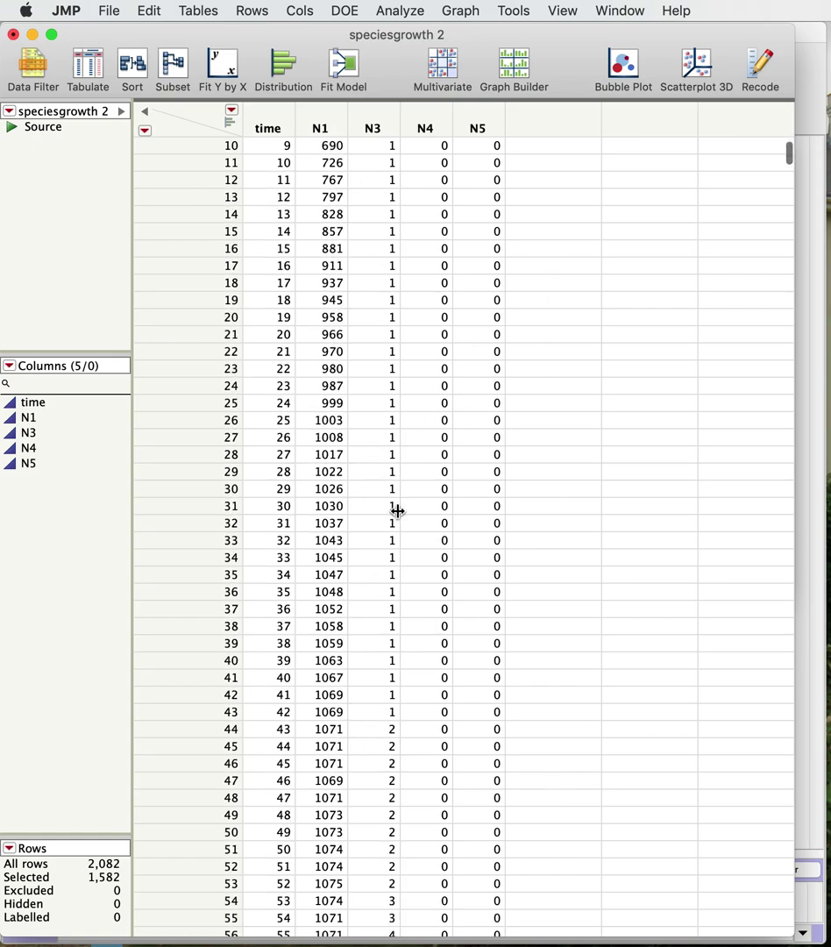
scroll(396, 509, "up", 3)
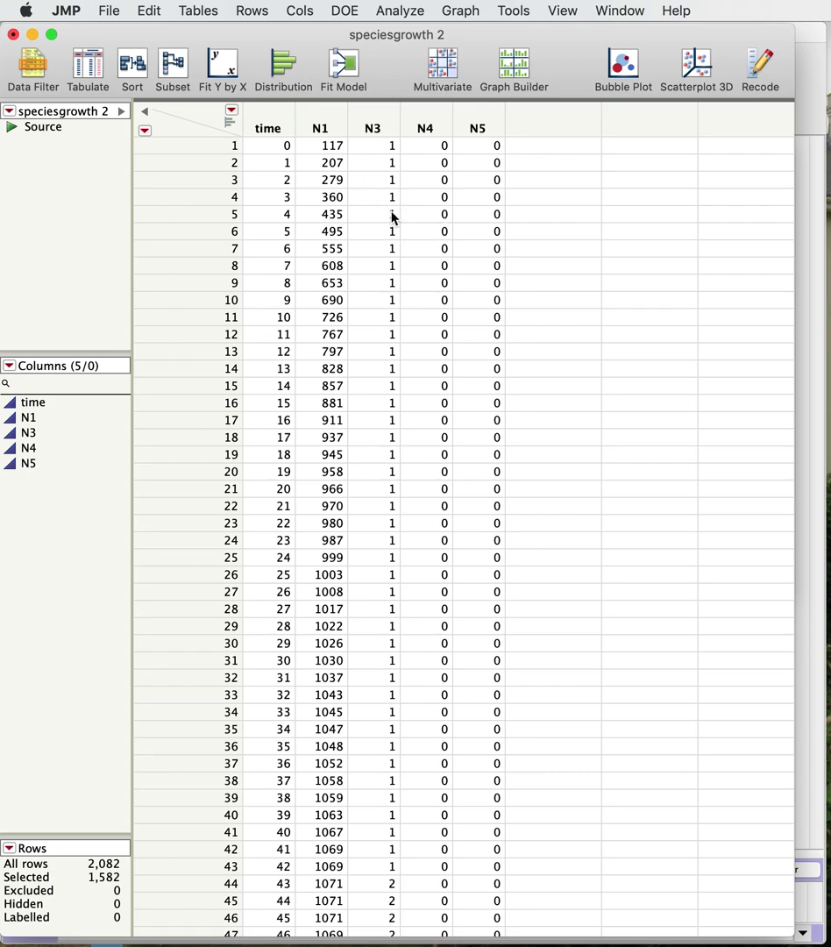
Select the rows at times 0, 50, 100 and 149 in speciesgrowth 2.
left_click(213, 145)
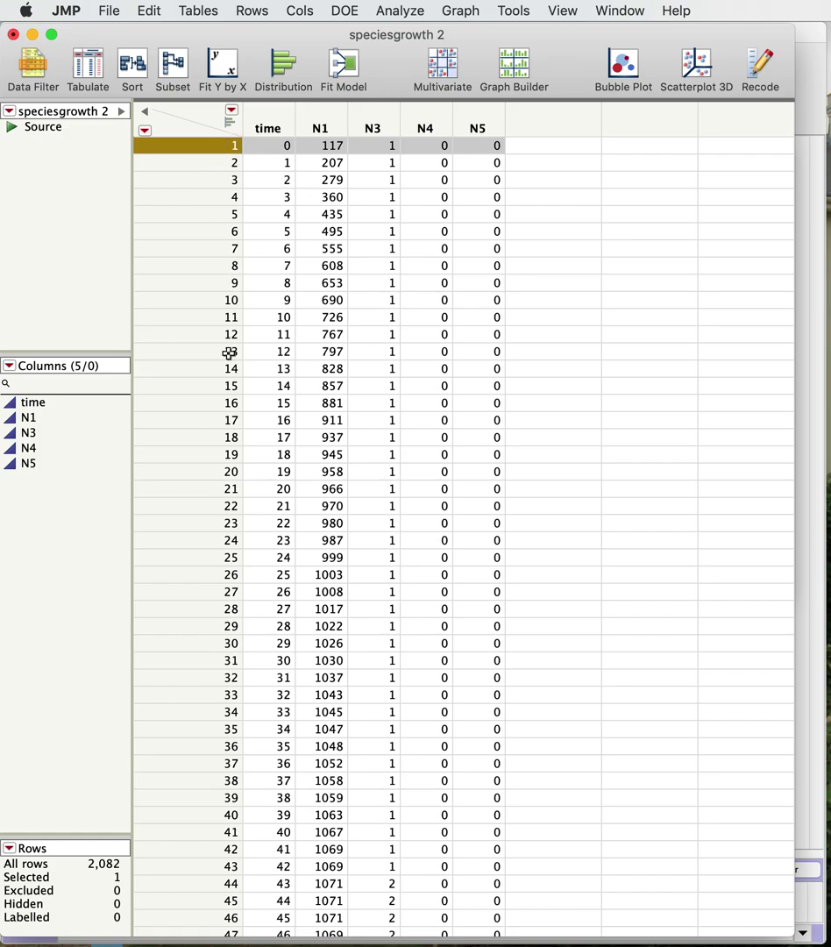
scroll(329, 429, "down", 10)
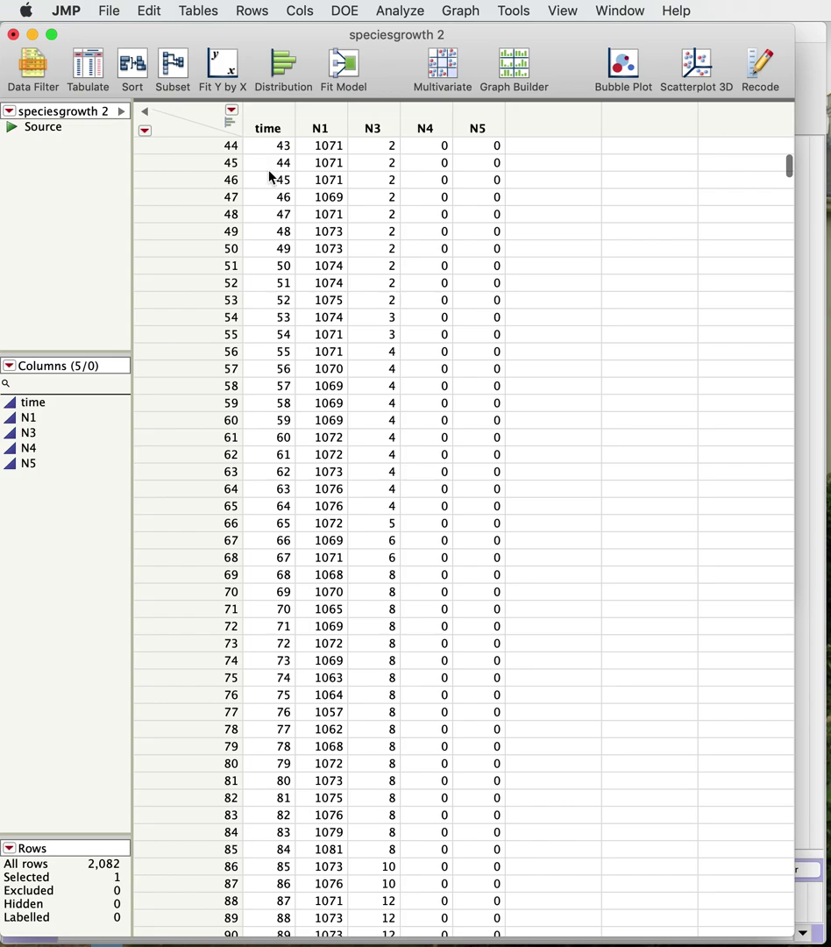
scroll(254, 202, "up", 10)
scroll(286, 539, "down", 6)
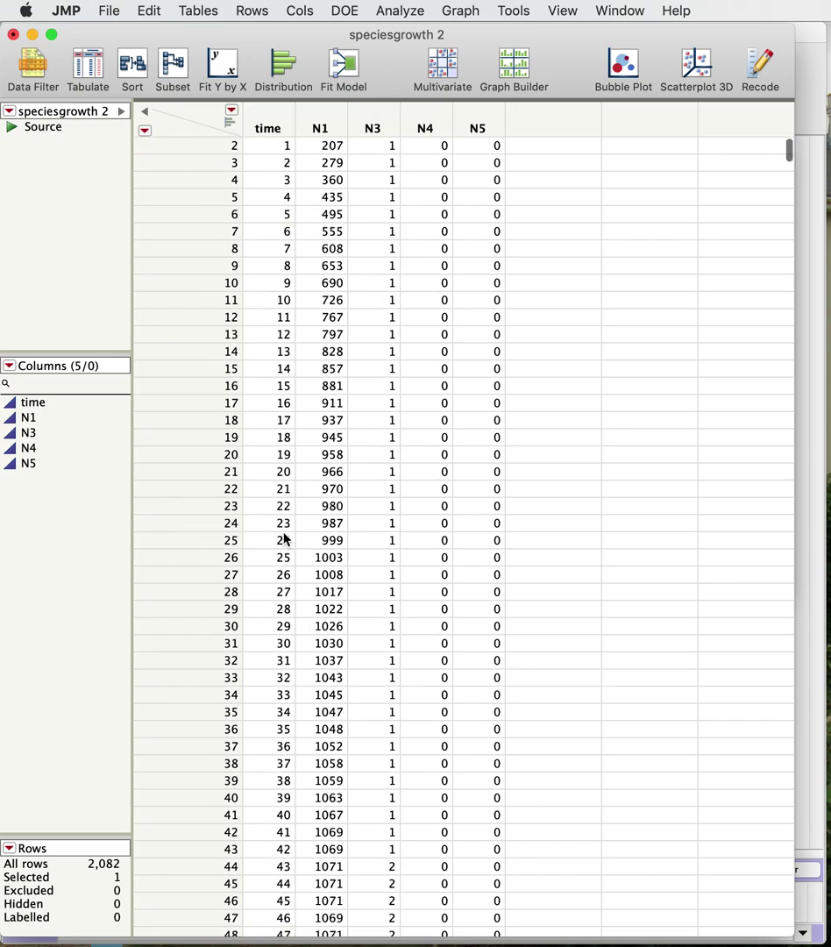
scroll(232, 456, "down", 1)
left_click(197, 507, "super")
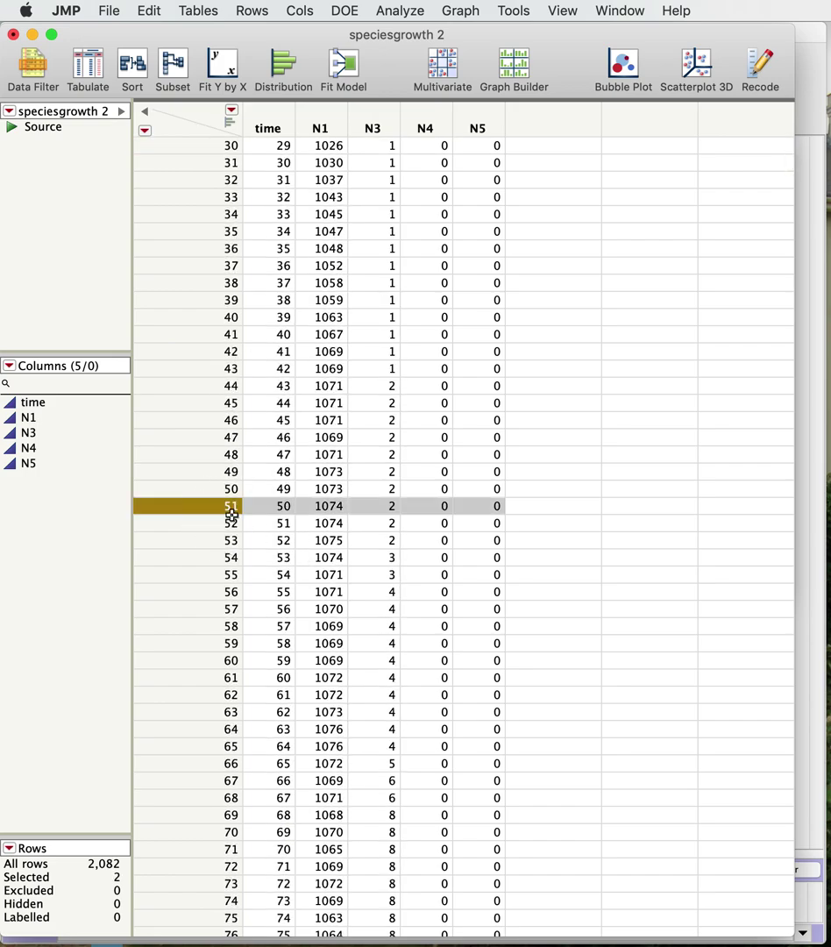
scroll(259, 614, "down", 5)
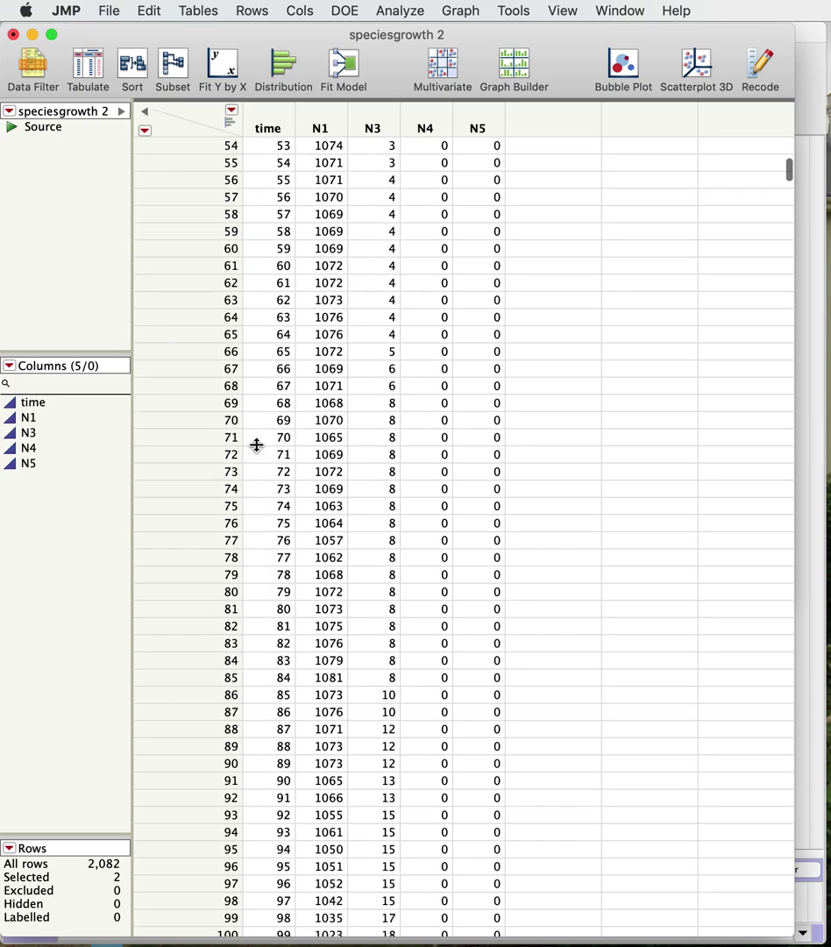
scroll(298, 631, "down", 3)
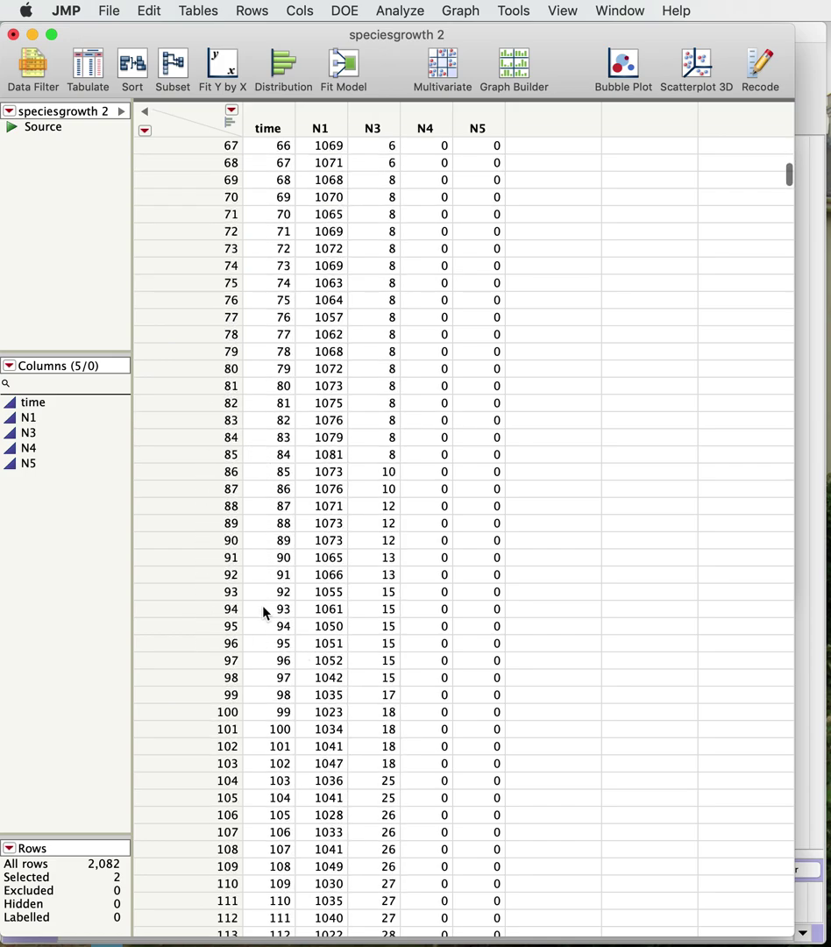
left_click(199, 712, "super")
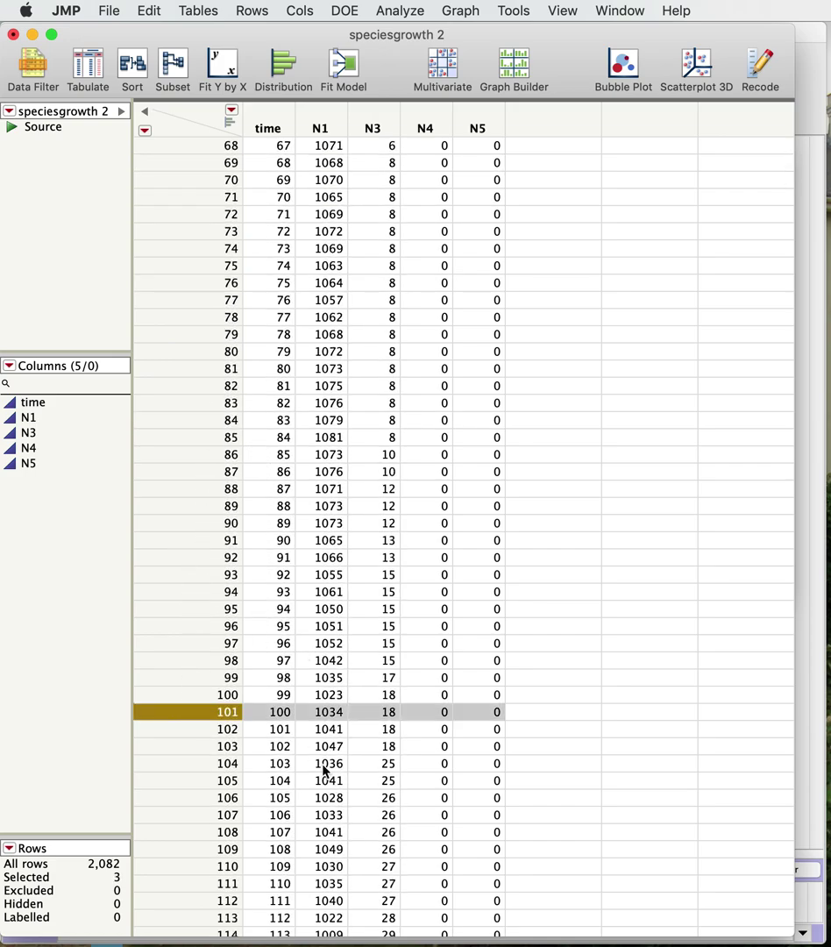
scroll(323, 766, "down", 7)
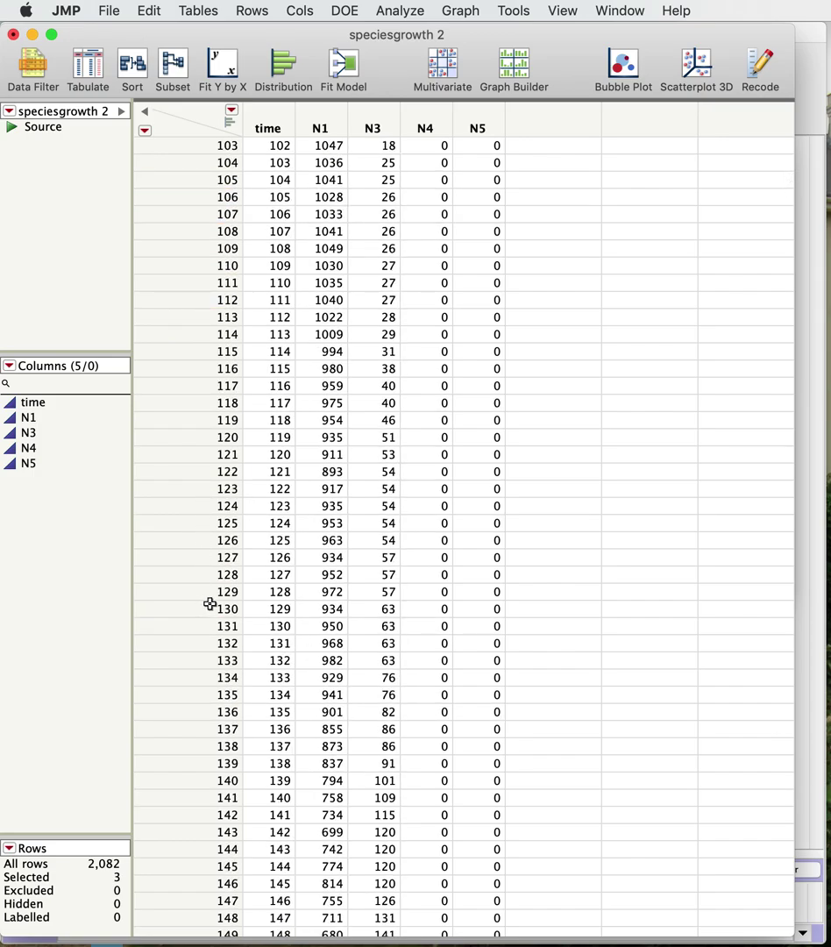
scroll(209, 607, "down", 4)
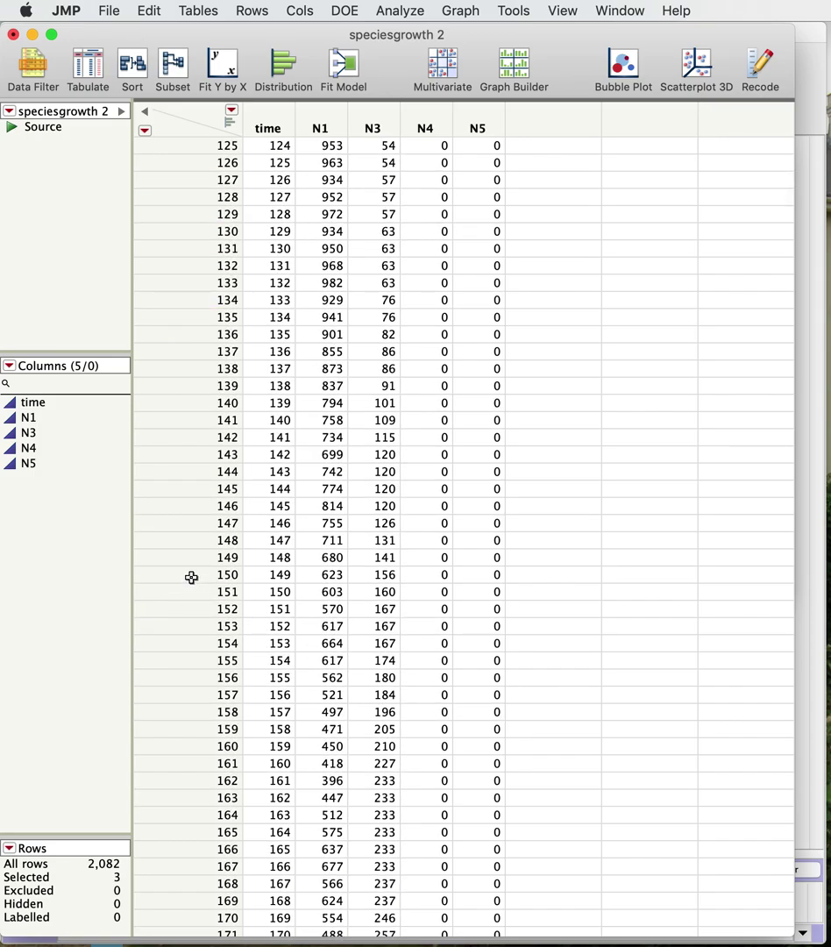
left_click(191, 577, "super")
Add the rows at times 199, 249, 299, 349 and 399 to the selection.
scroll(277, 665, "down", 6)
scroll(279, 664, "down", 4)
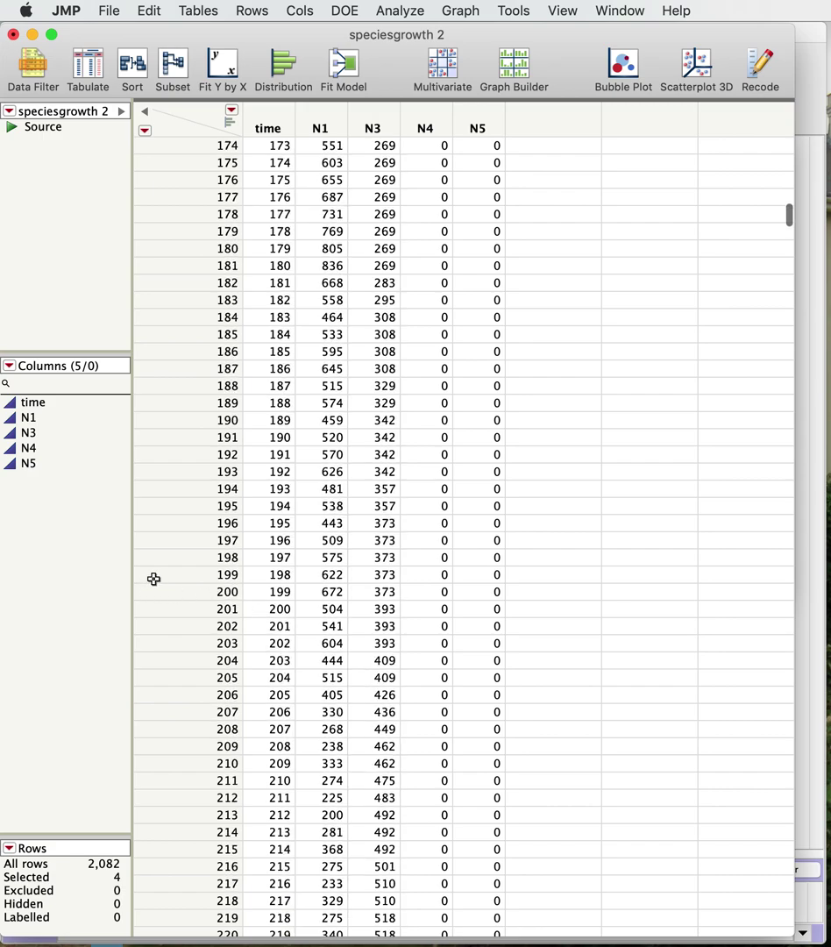
left_click(190, 592, "super")
scroll(294, 658, "down", 10)
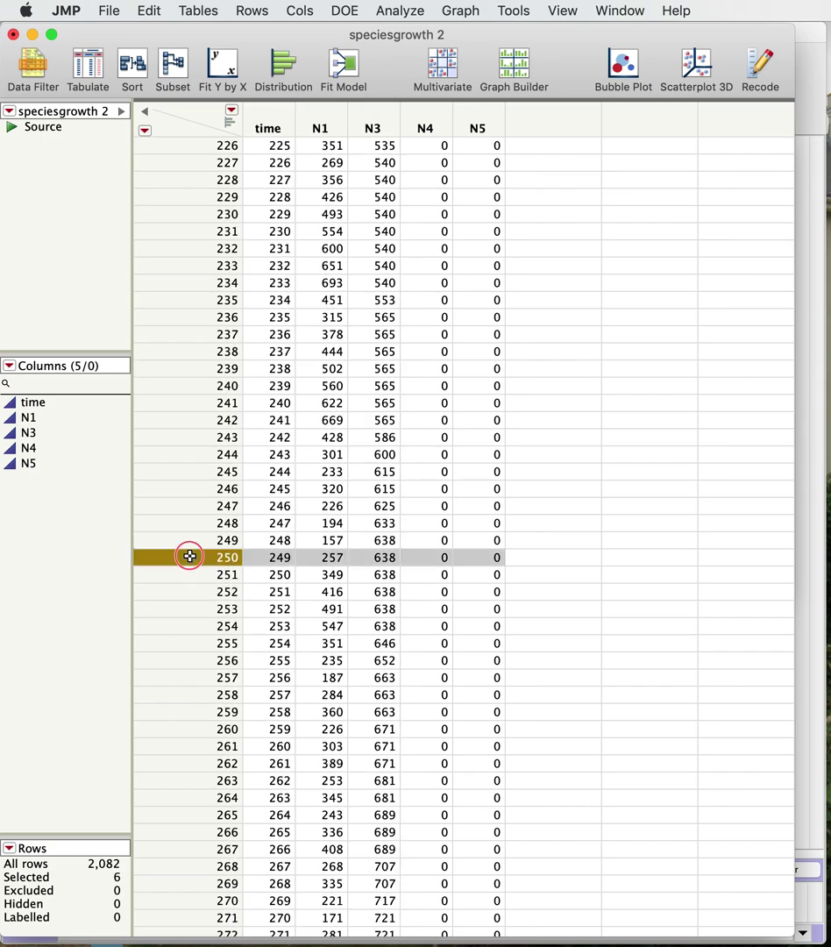
left_click(188, 557, "super")
scroll(289, 653, "down", 5)
scroll(299, 657, "down", 3)
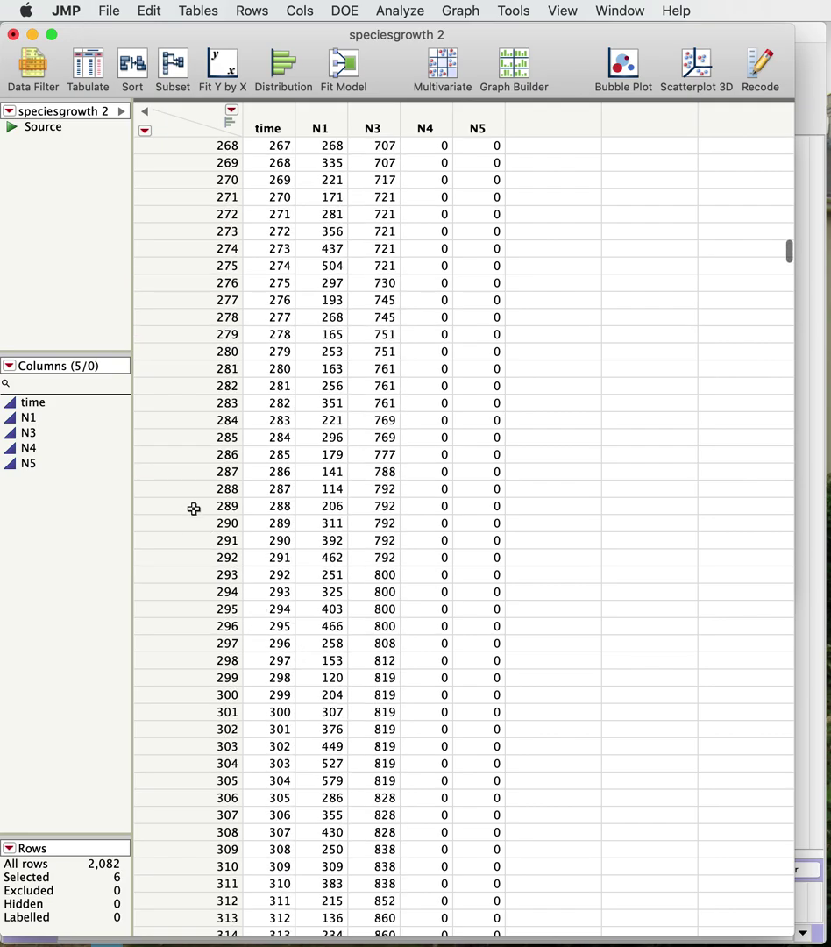
left_click(195, 692, "super")
scroll(412, 783, "down", 10)
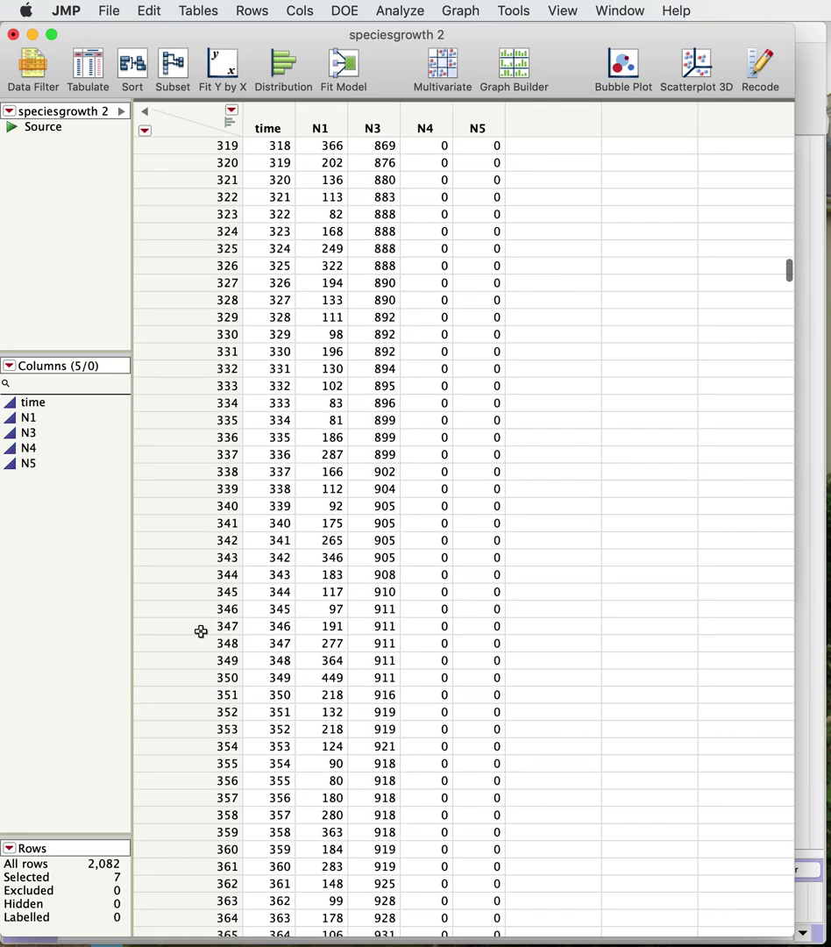
left_click(201, 679, "super")
scroll(279, 728, "down", 2)
scroll(278, 727, "down", 10)
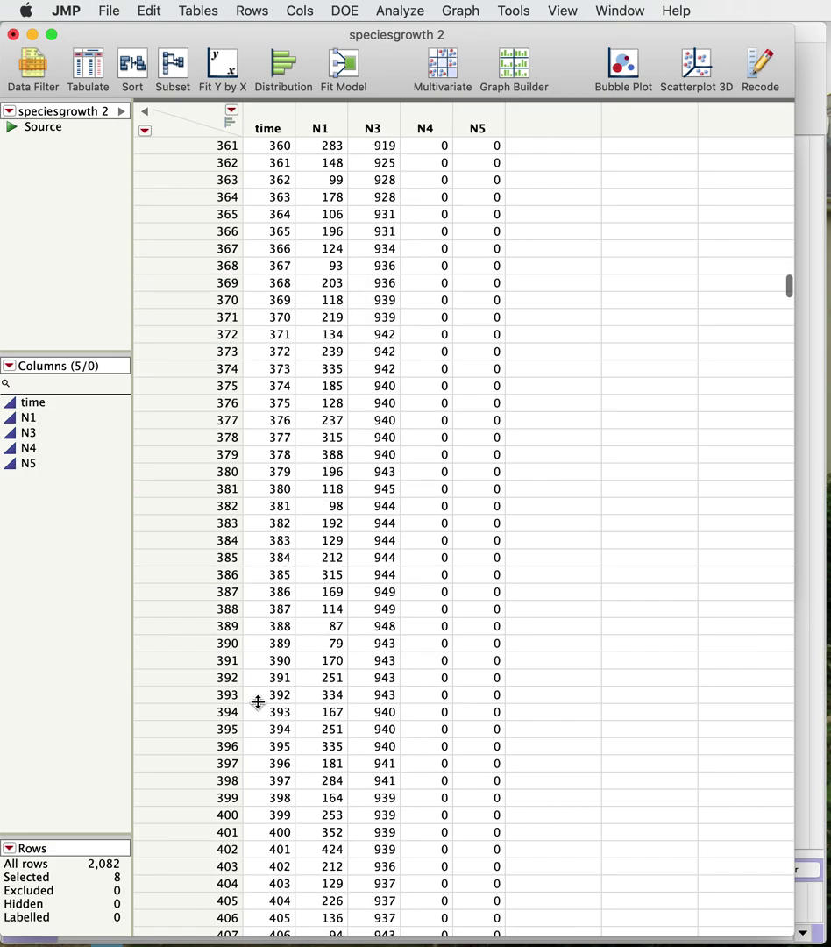
left_click(179, 609, "super")
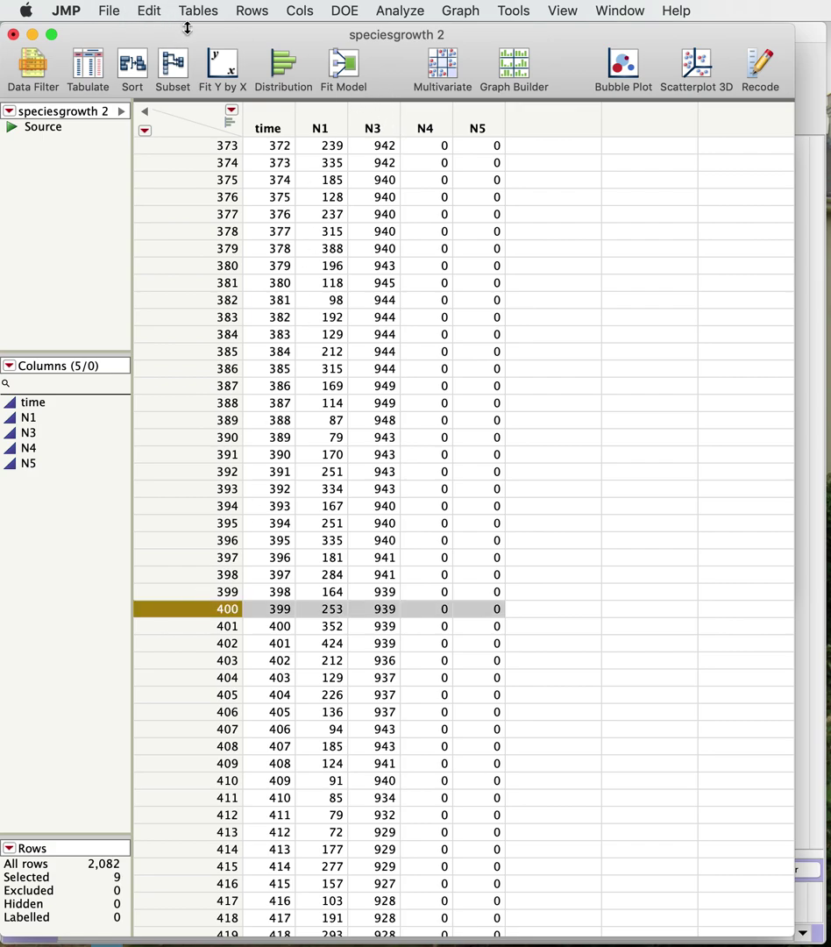
Create a subset table from the nine selected rows.
left_click(174, 68)
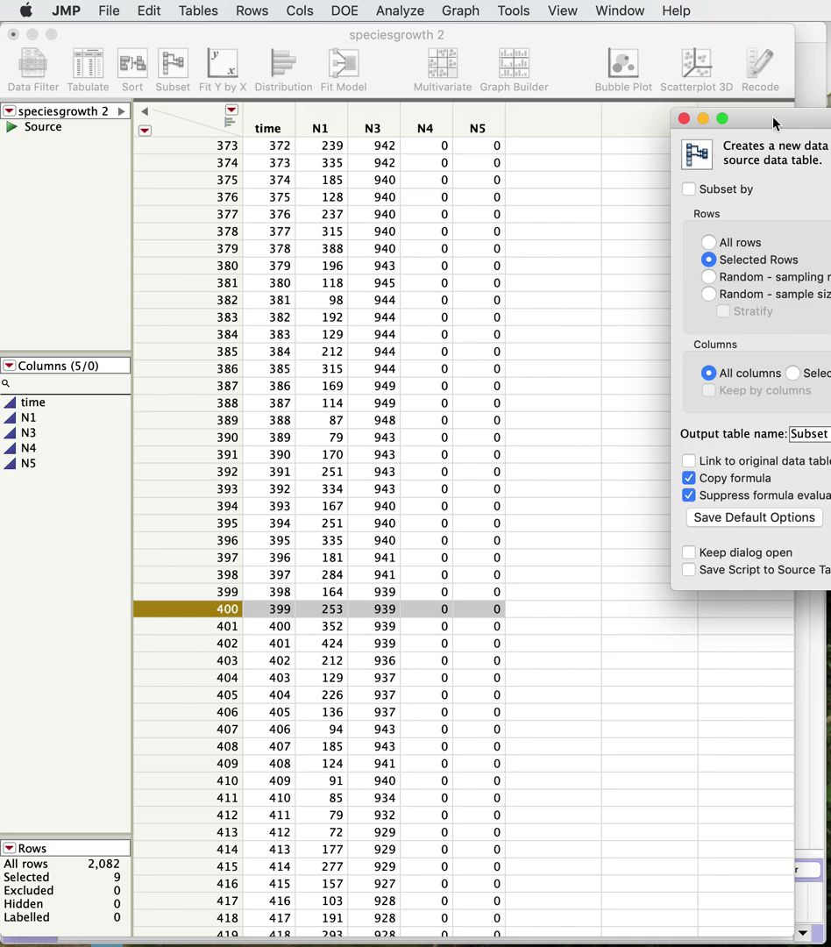
left_click_drag(773, 124, 195, 88)
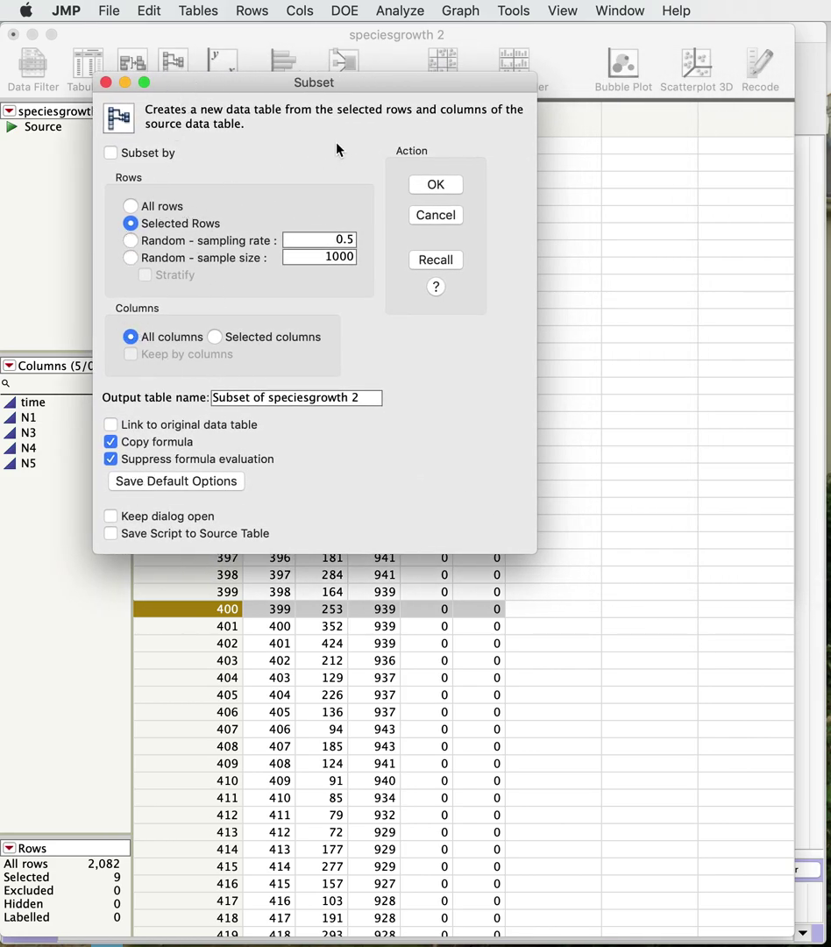
left_click(446, 187)
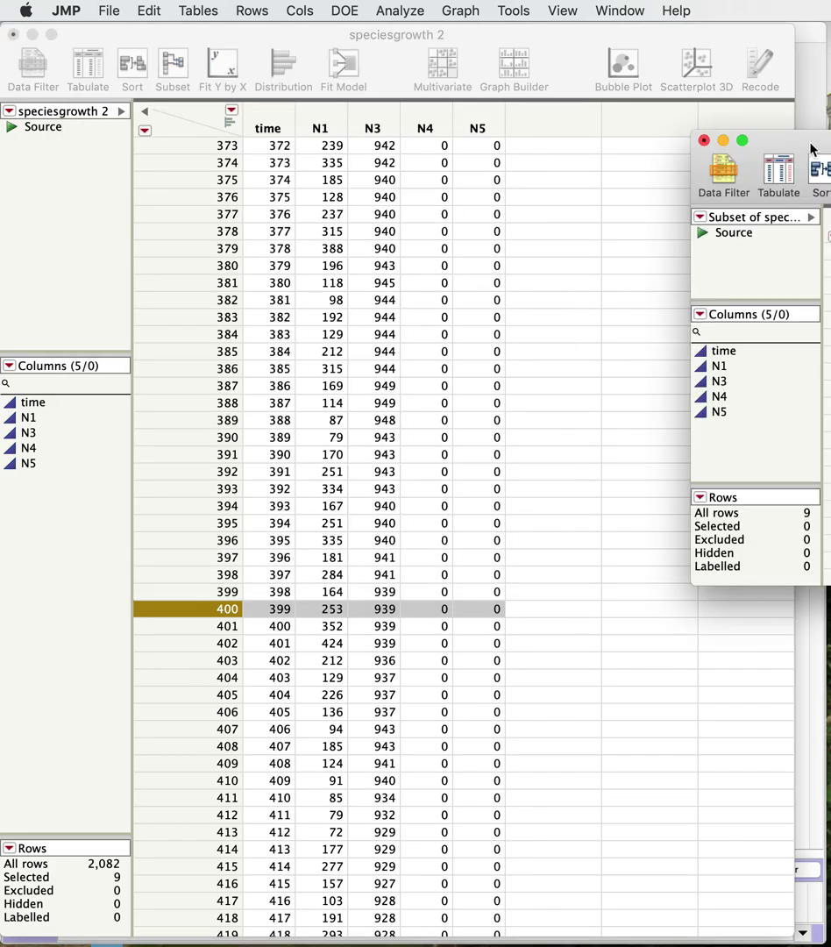
left_click_drag(811, 149, 109, 64)
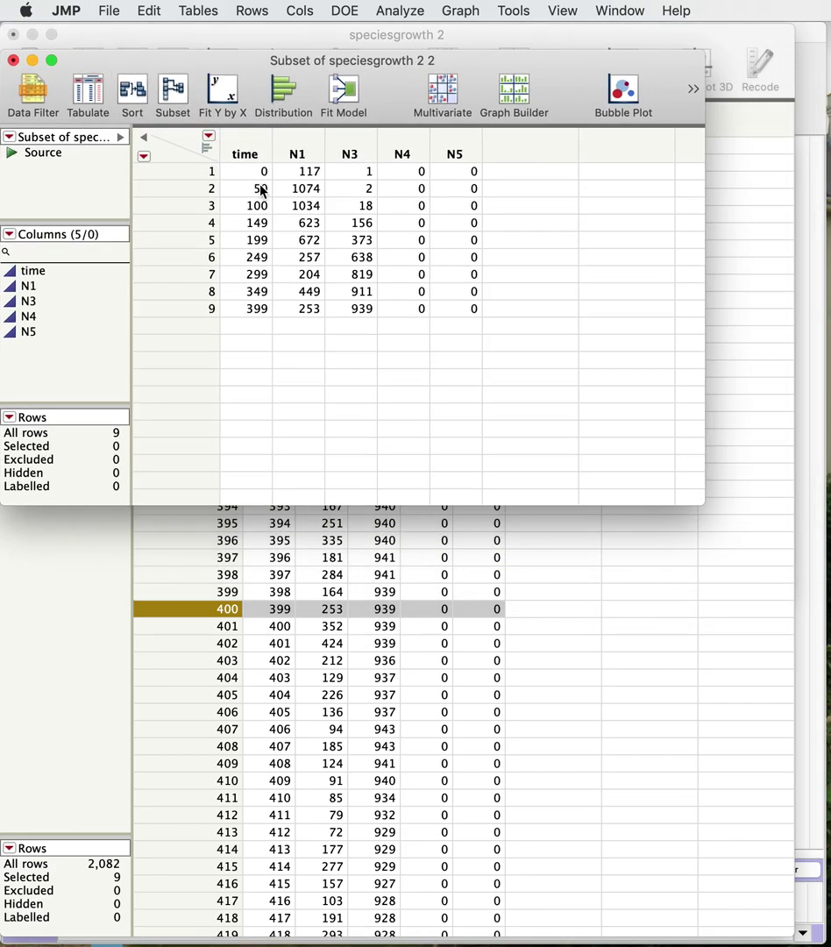
Delete the N1, N4 and N5 columns, keeping time and N3, and add an empty Column 3.
left_click(306, 139)
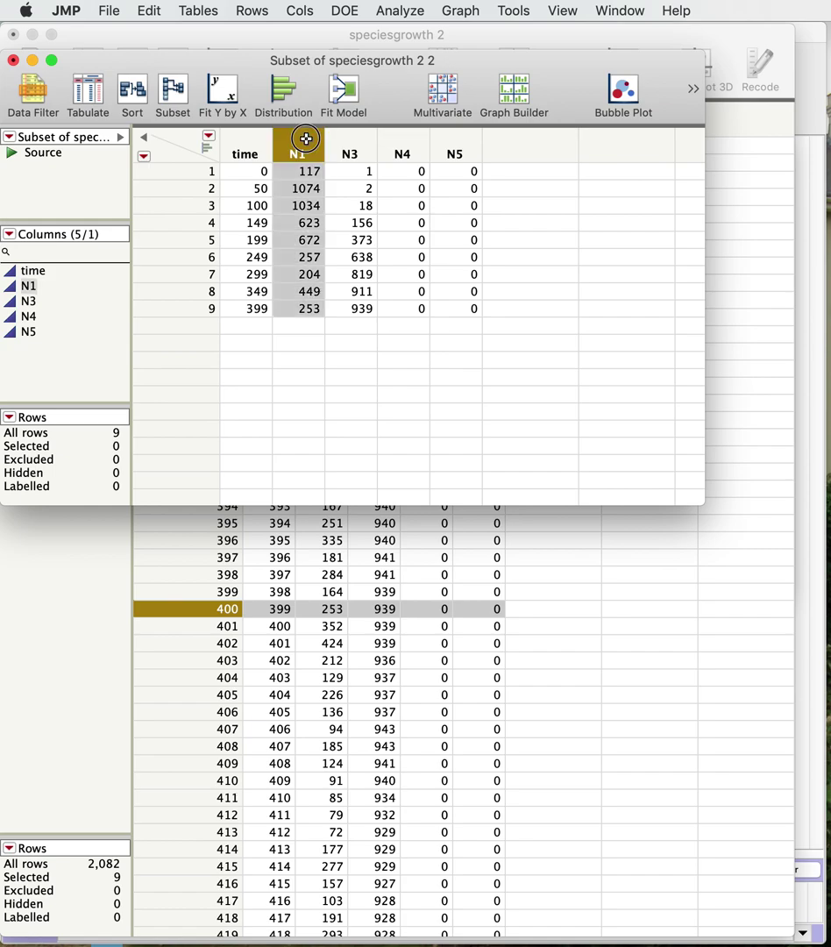
key("Delete")
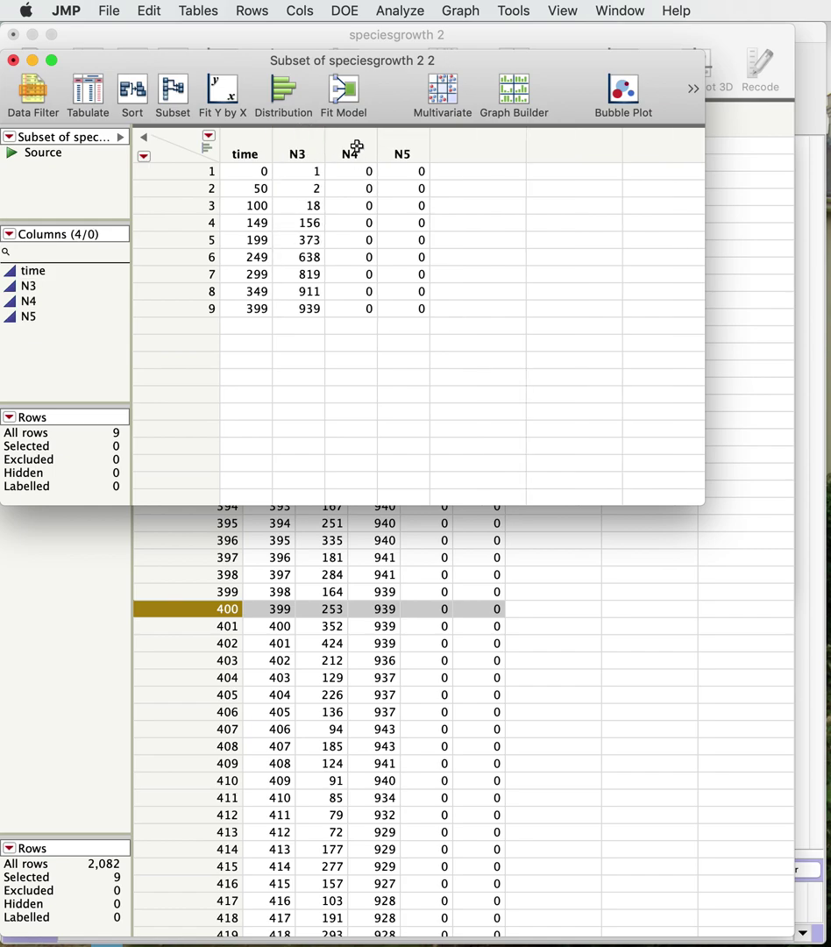
left_click_drag(355, 148, 400, 143)
key("Delete")
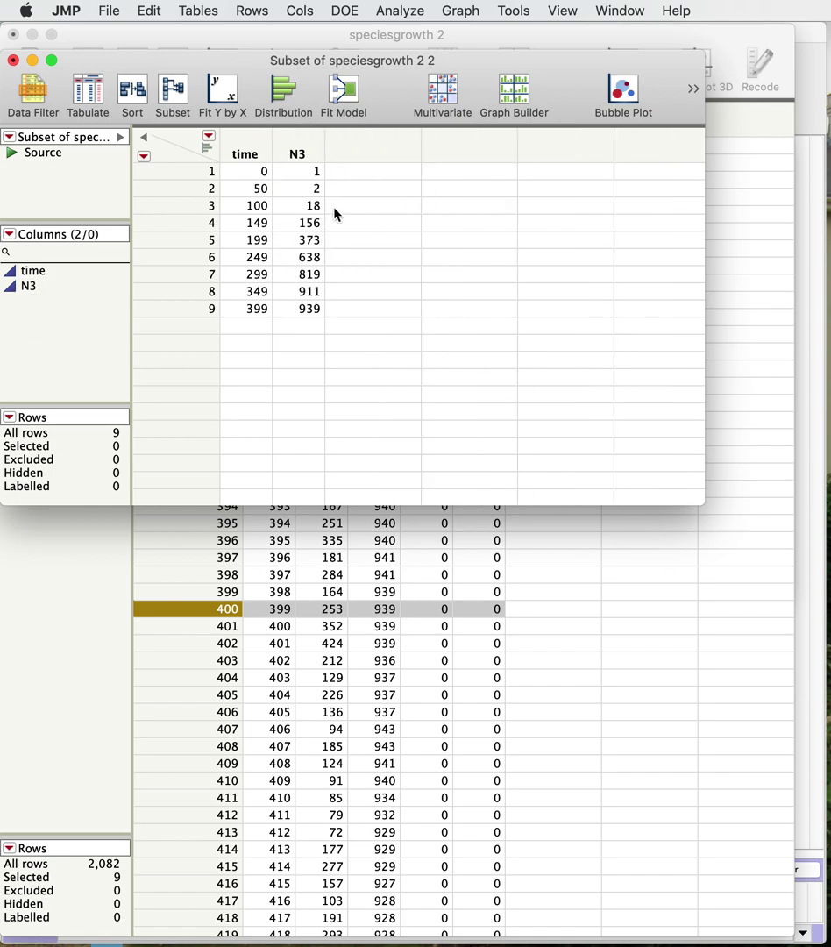
double_click(370, 148)
Rename Column 3 to N3 start.
left_click(377, 147)
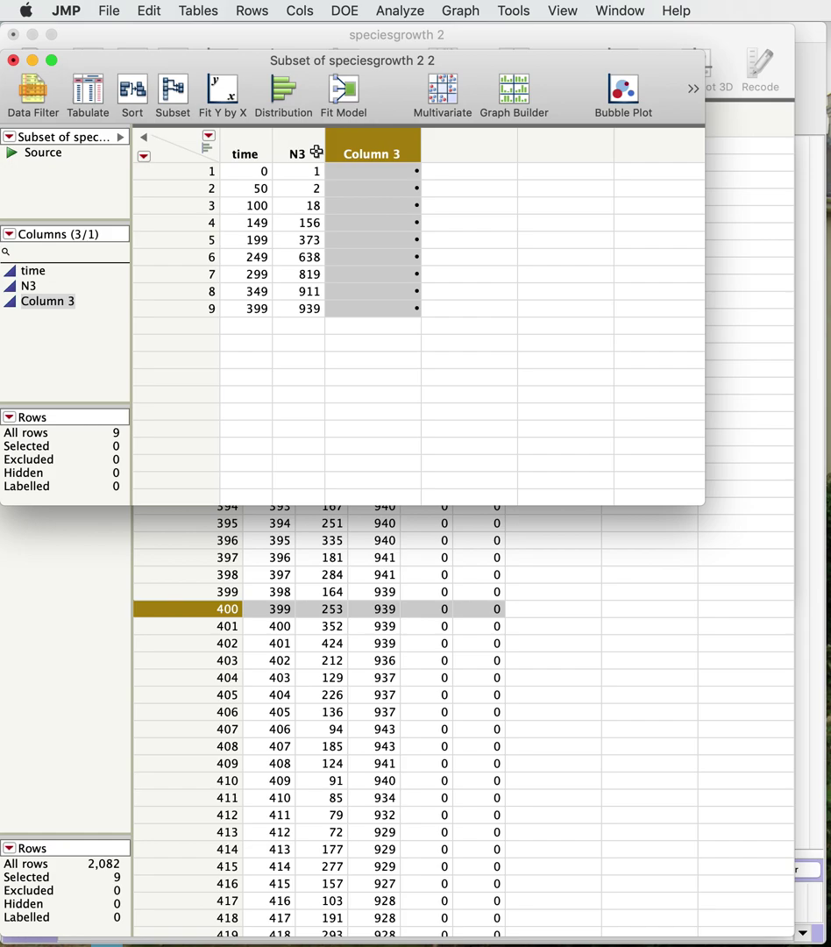
double_click(365, 155)
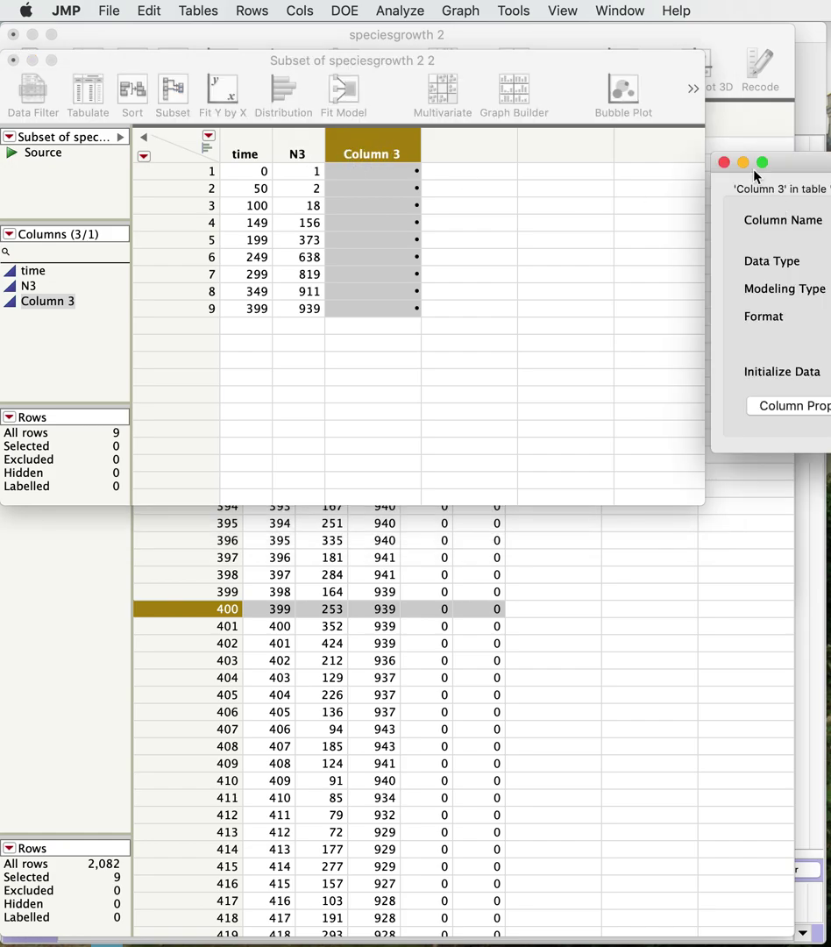
left_click_drag(793, 163, 268, 226)
triple_click(372, 287)
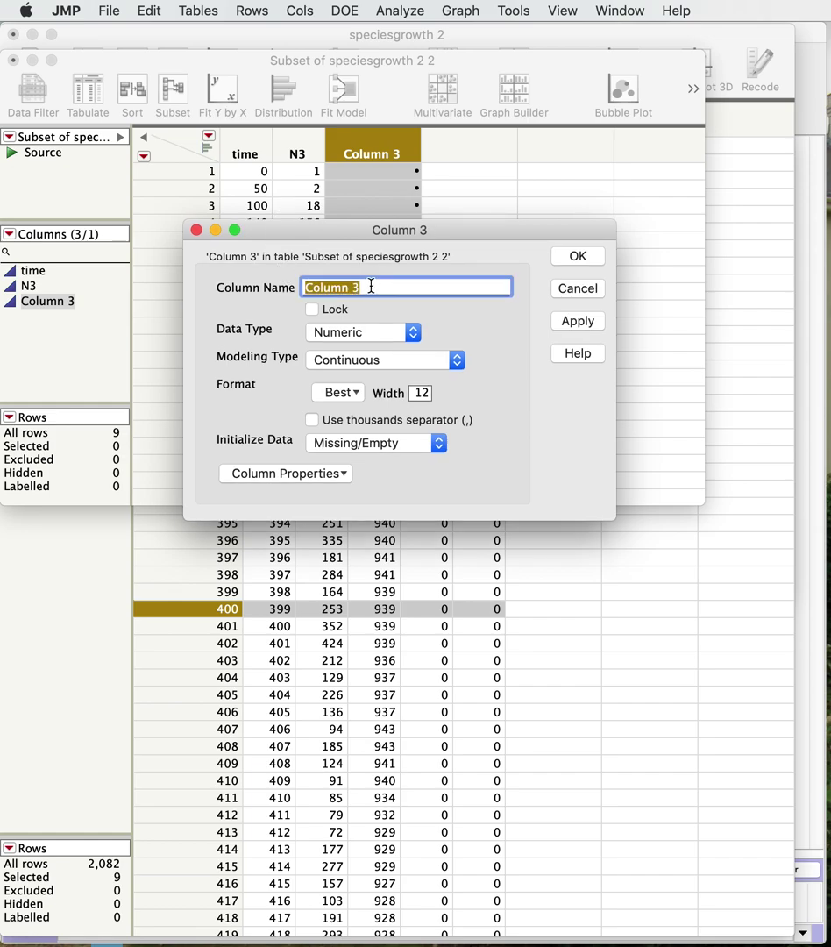
type("N3 start")
left_click(578, 256)
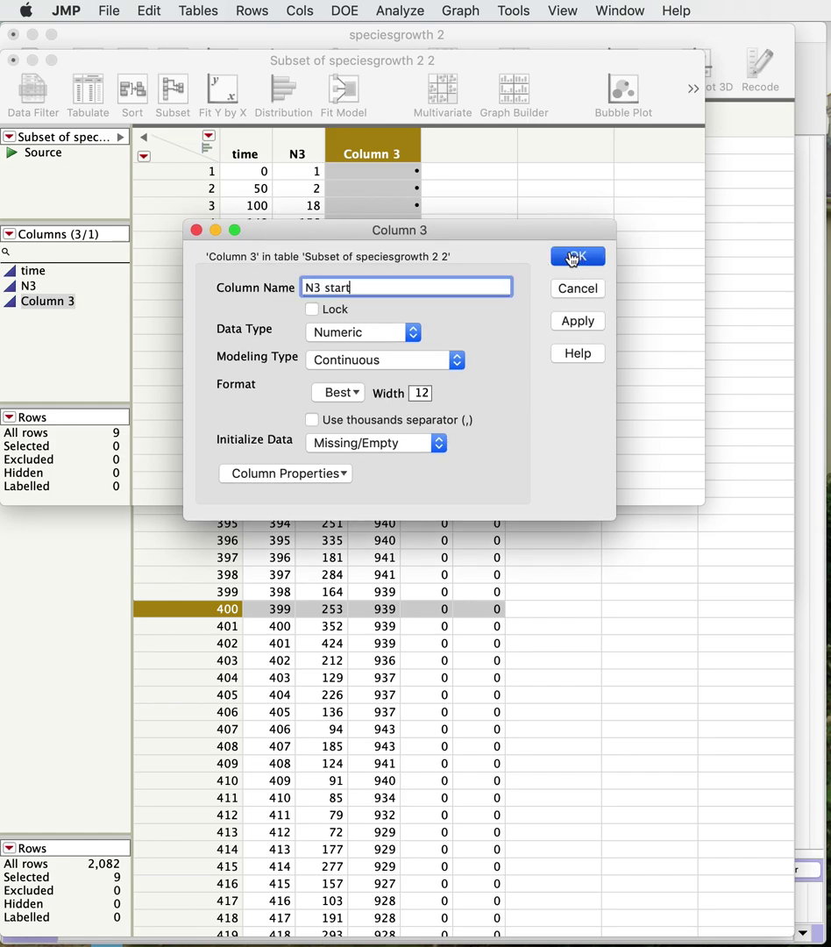
Add Column 4 and rename it dN/dt.
double_click(451, 151)
left_click(461, 147)
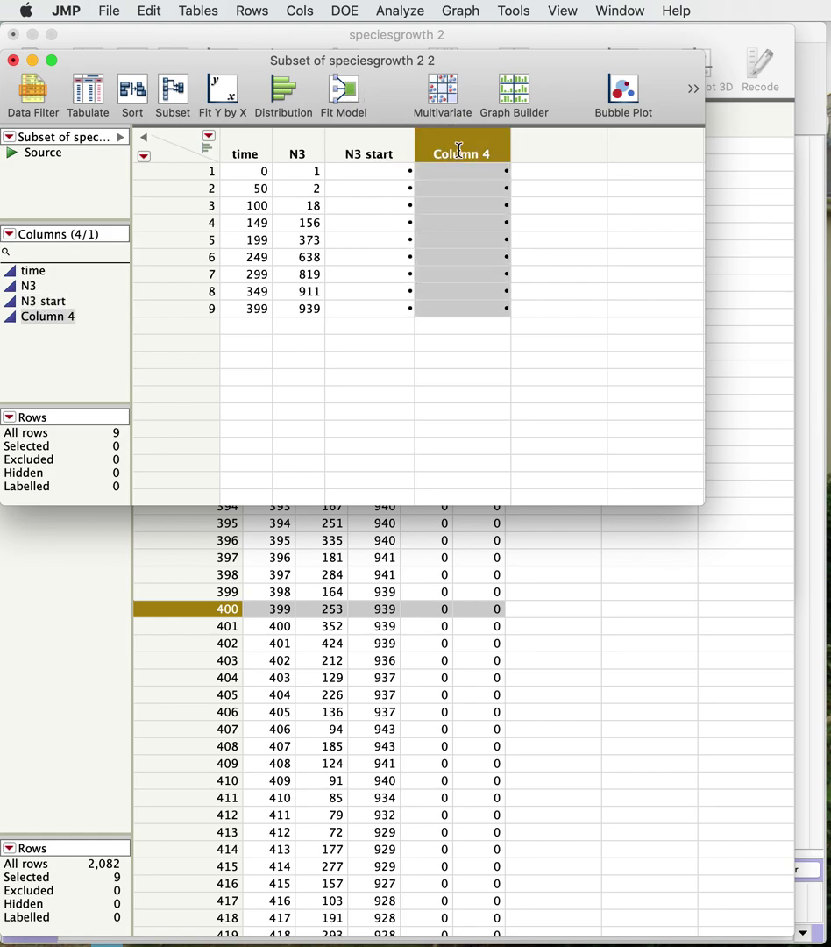
double_click(461, 154)
left_click_drag(787, 199, 237, 224)
triple_click(320, 283)
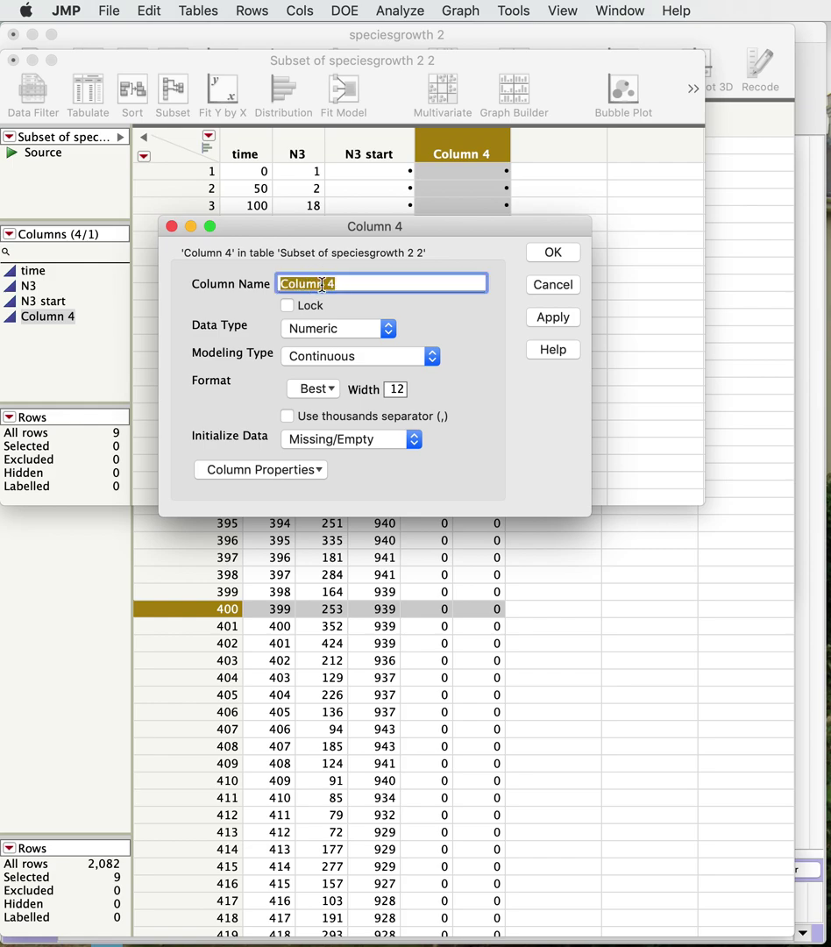
type("dN/dt")
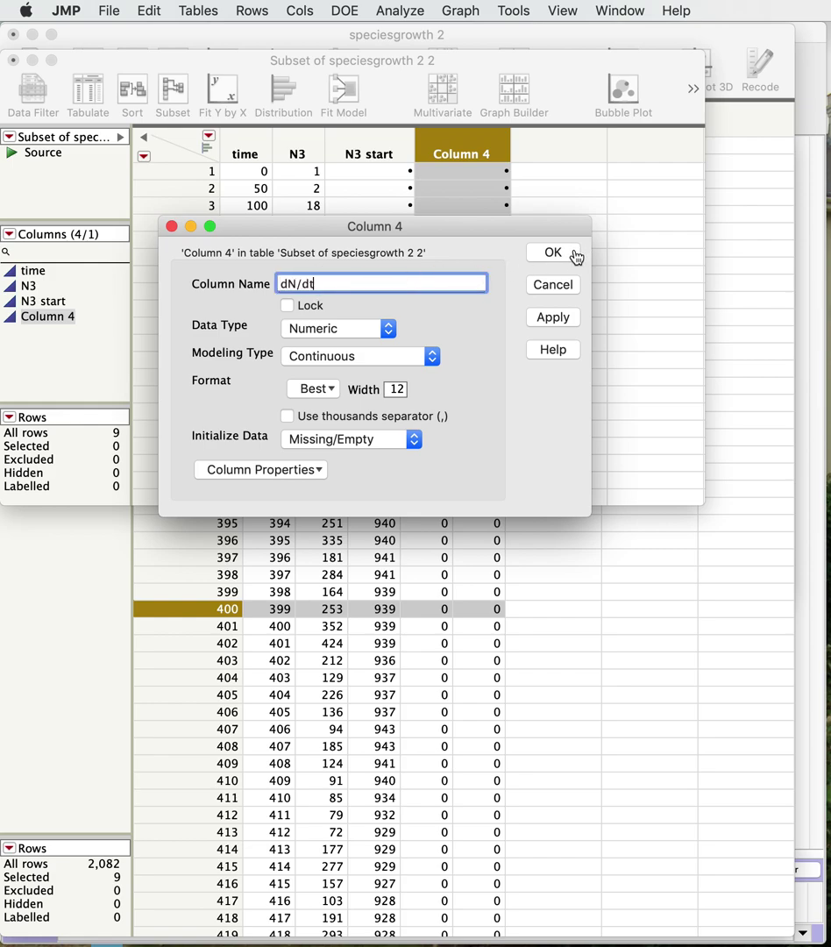
left_click(570, 255)
Add Column 5 and rename it r.
double_click(542, 155)
left_click(546, 155)
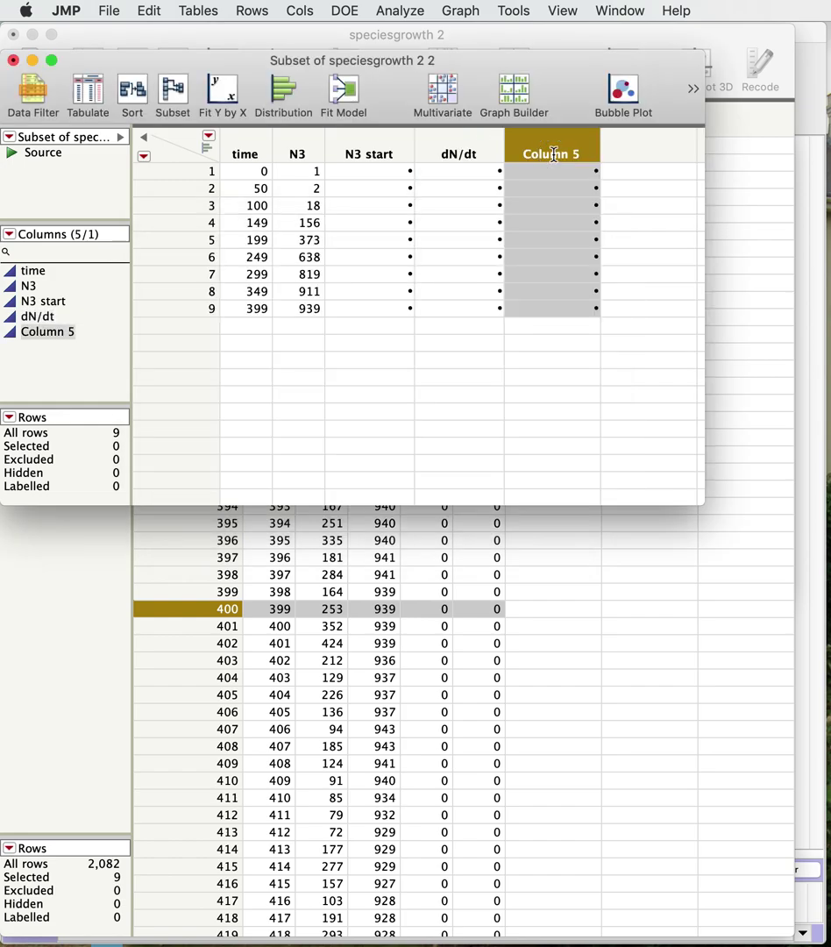
double_click(546, 155)
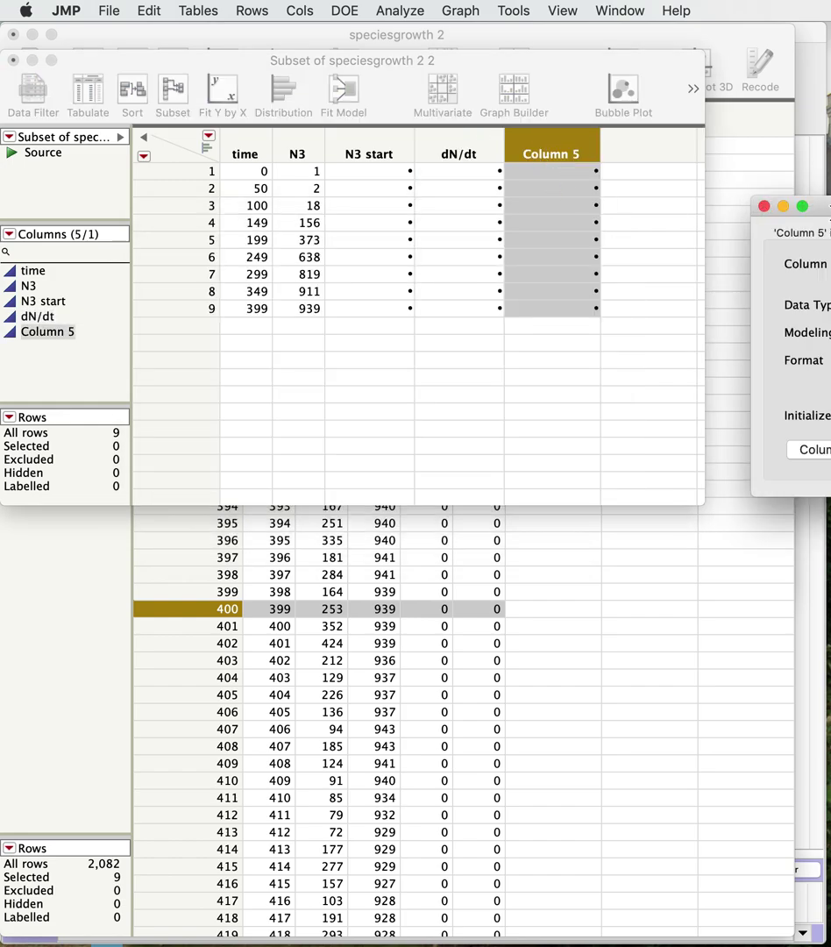
left_click(802, 206)
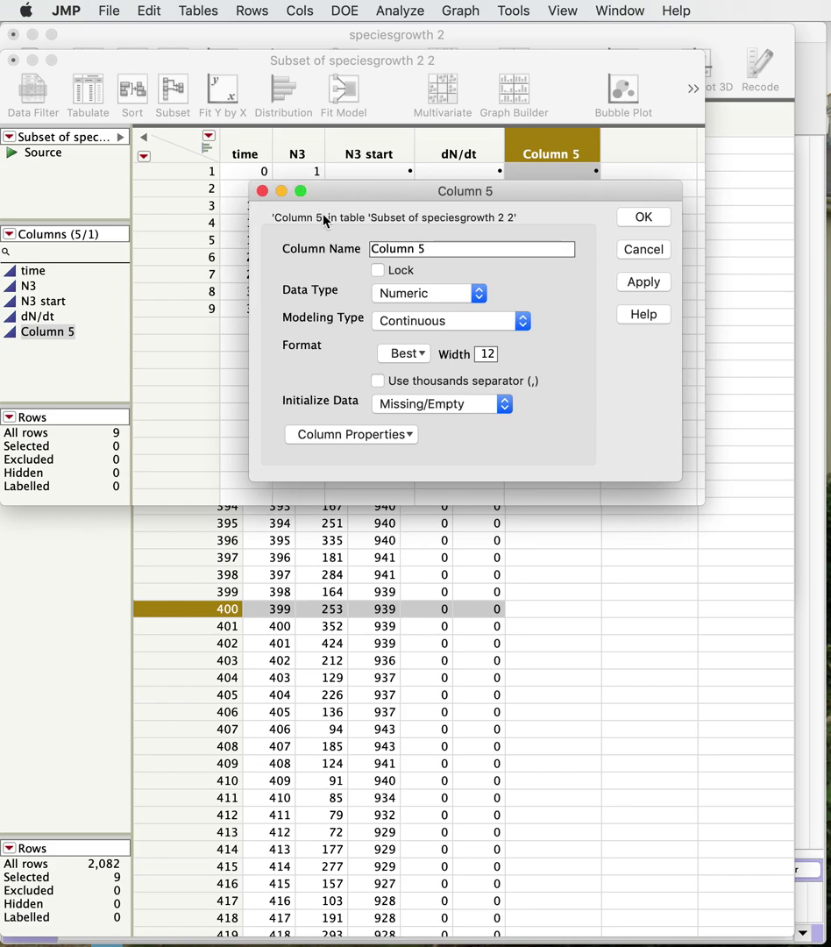
triple_click(395, 249)
type("r")
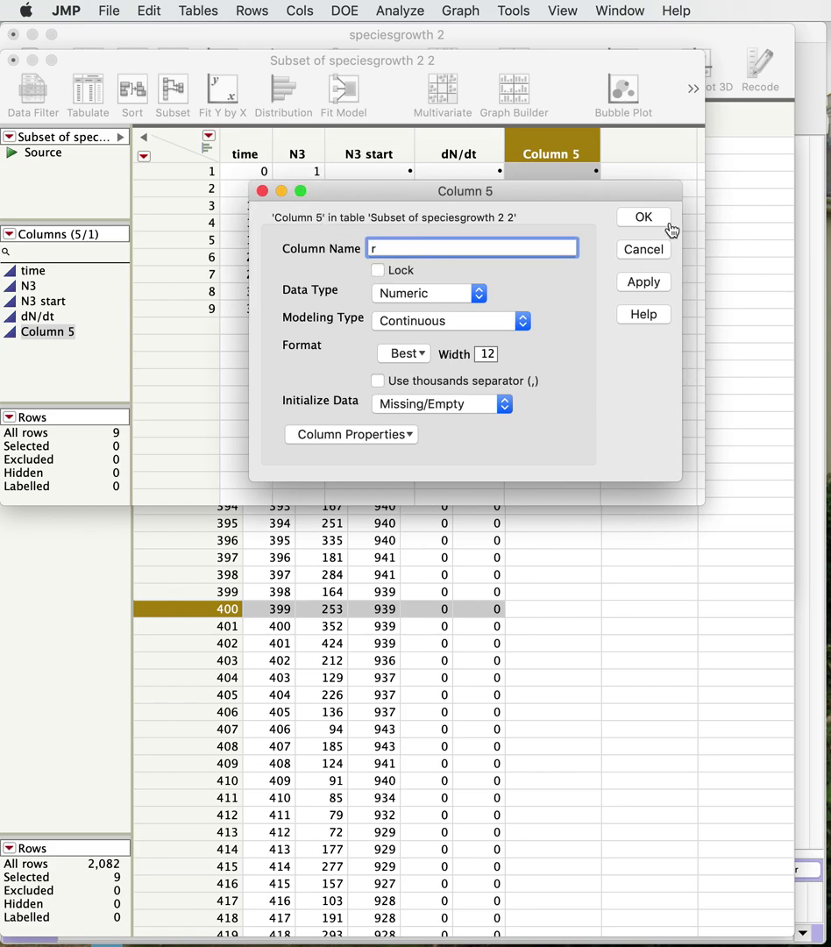
left_click(645, 220)
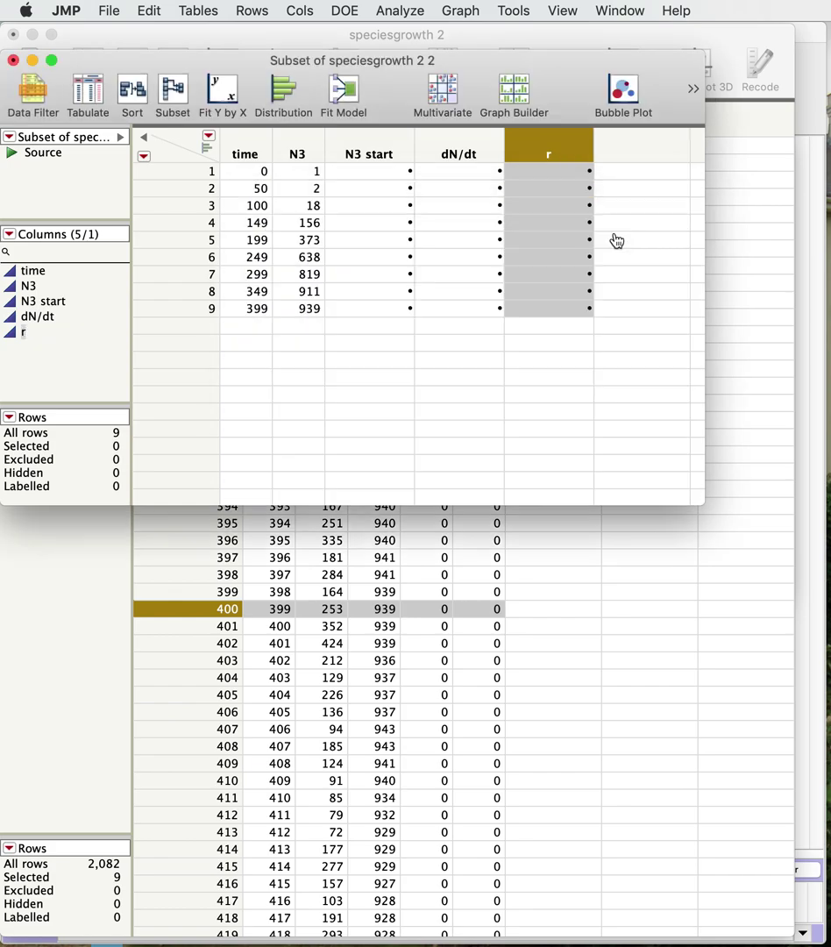
left_click(366, 148)
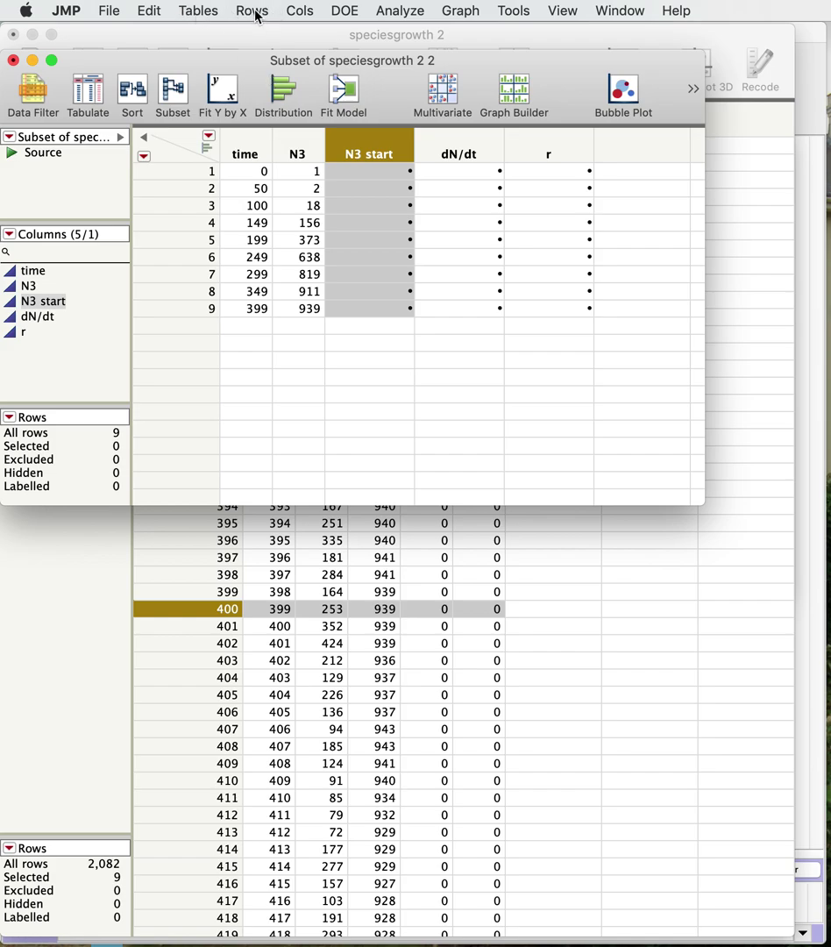
Give N3 start the formula Lag(N3), the previous row's N3 value.
left_click(297, 12)
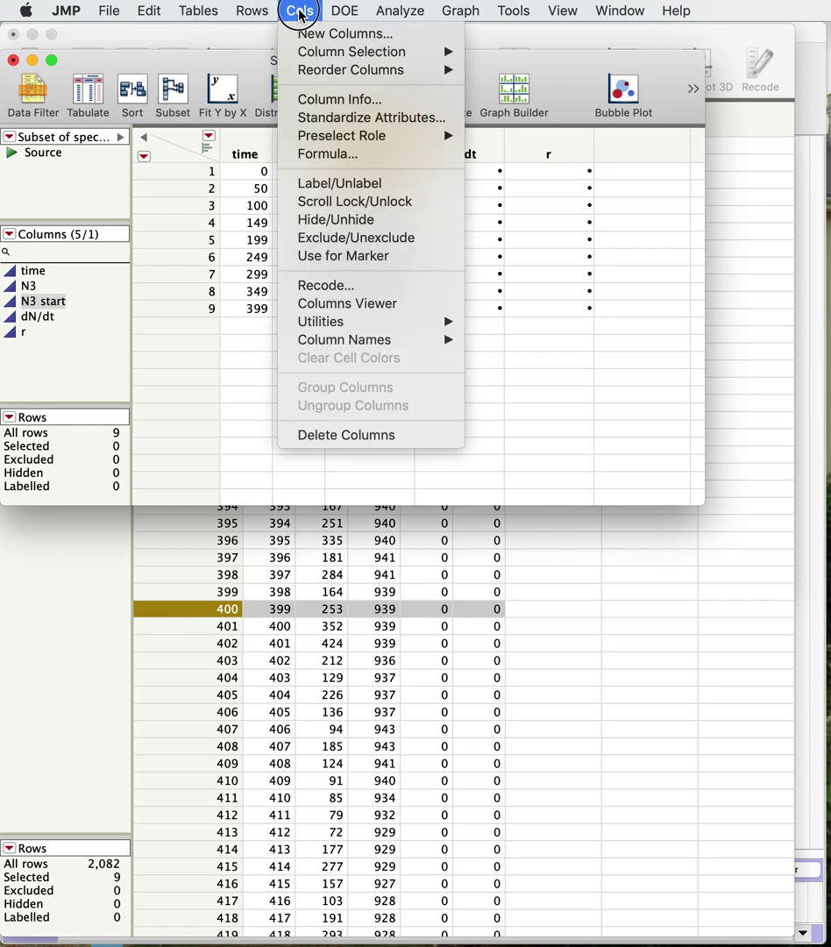
left_click(307, 154)
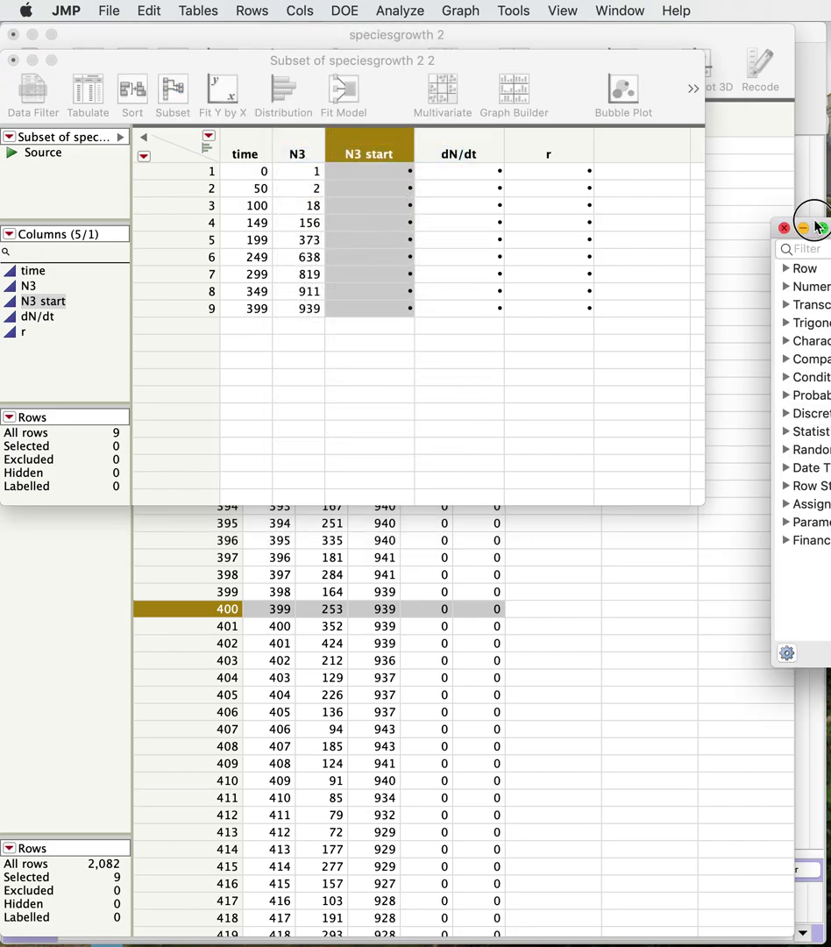
left_click(822, 229)
left_click(58, 180)
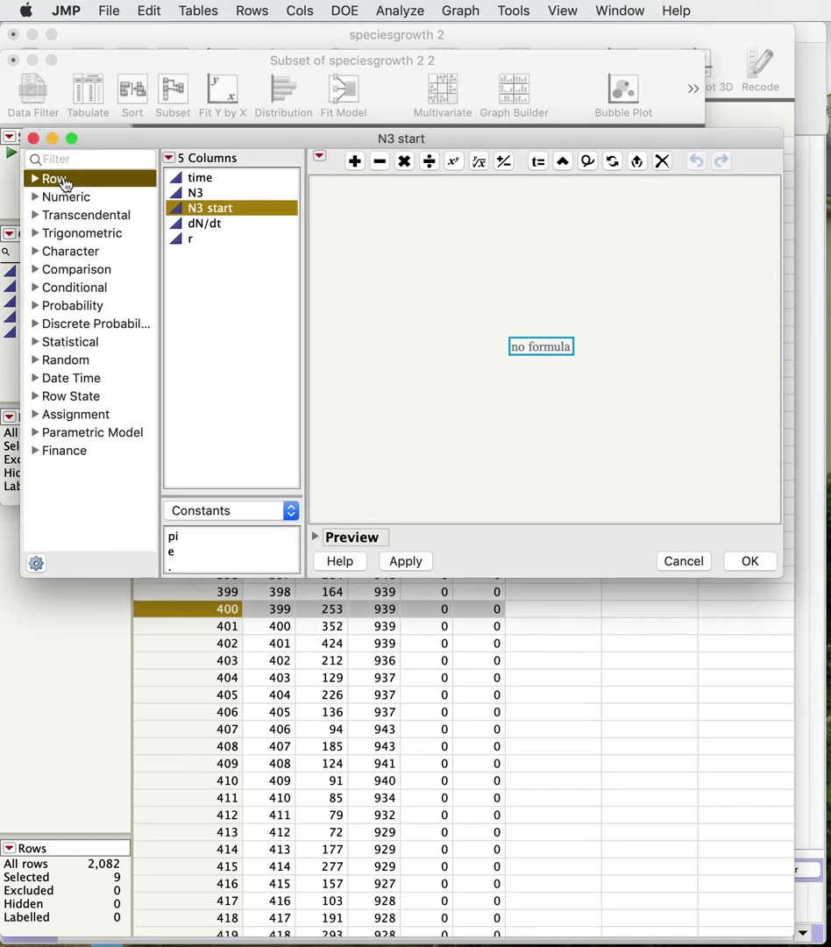
left_click(192, 251)
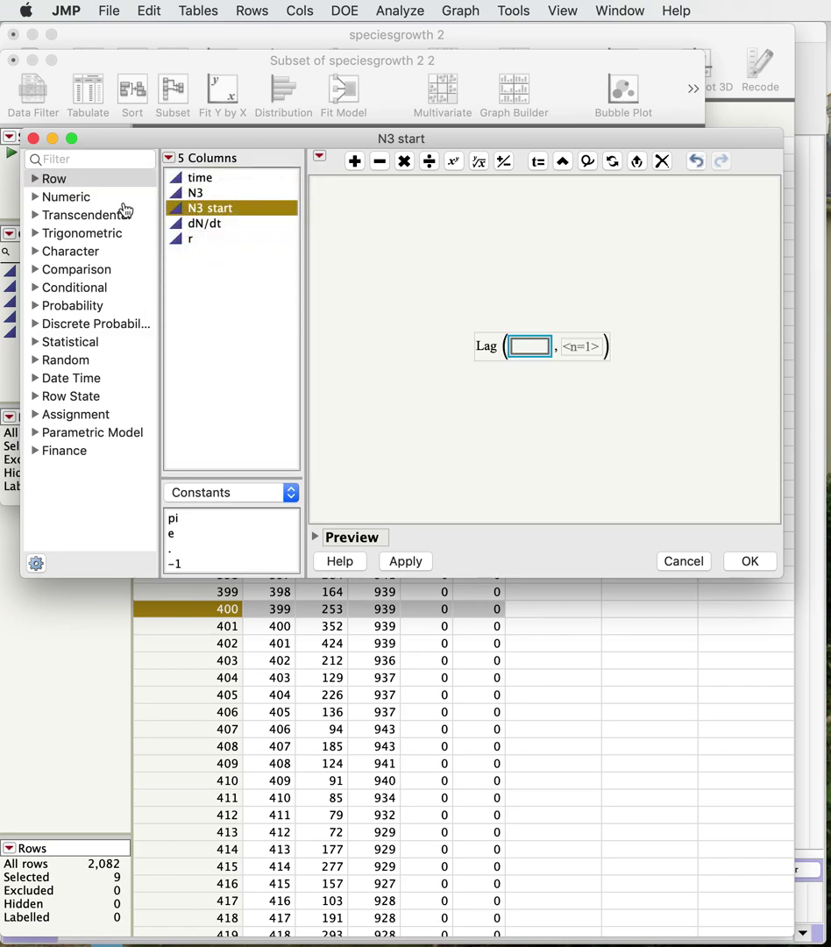
left_click(194, 193)
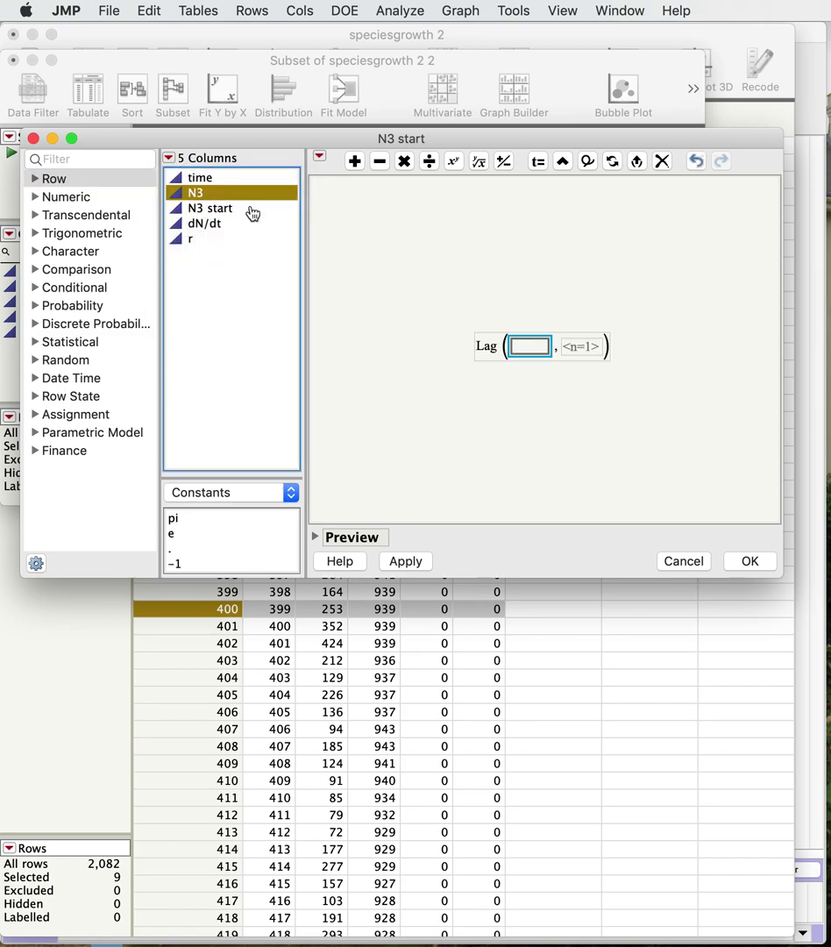
left_click(742, 562)
Give dN/dt the formula (N3 − N3 start)/50.
left_click(440, 147)
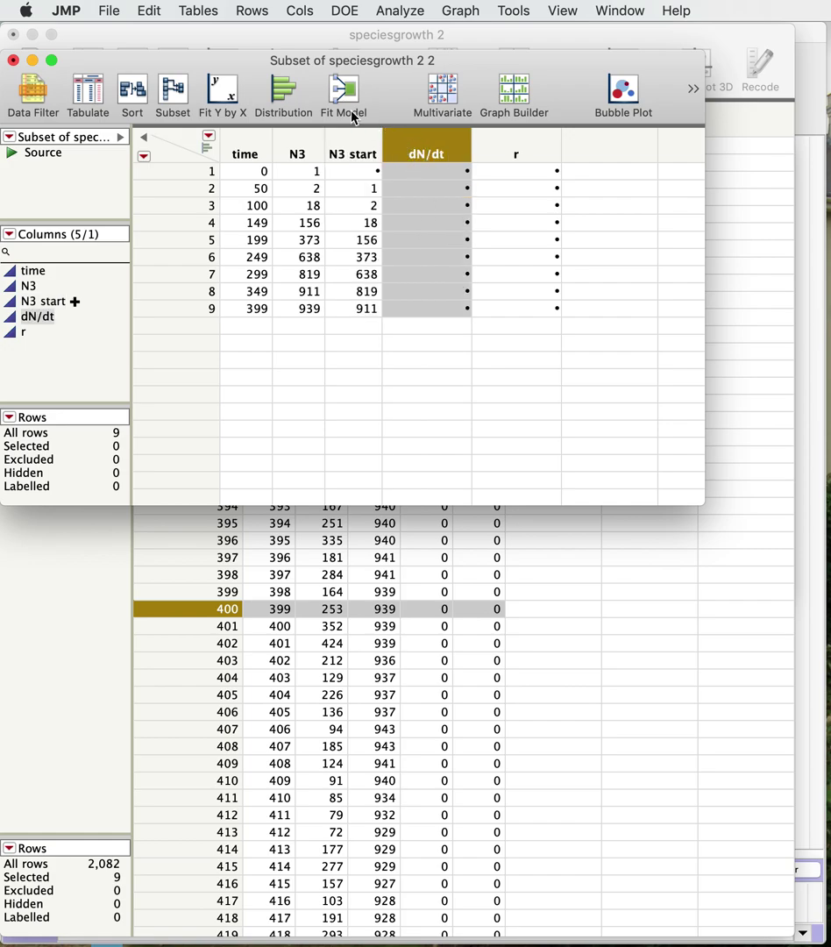
left_click(249, 16)
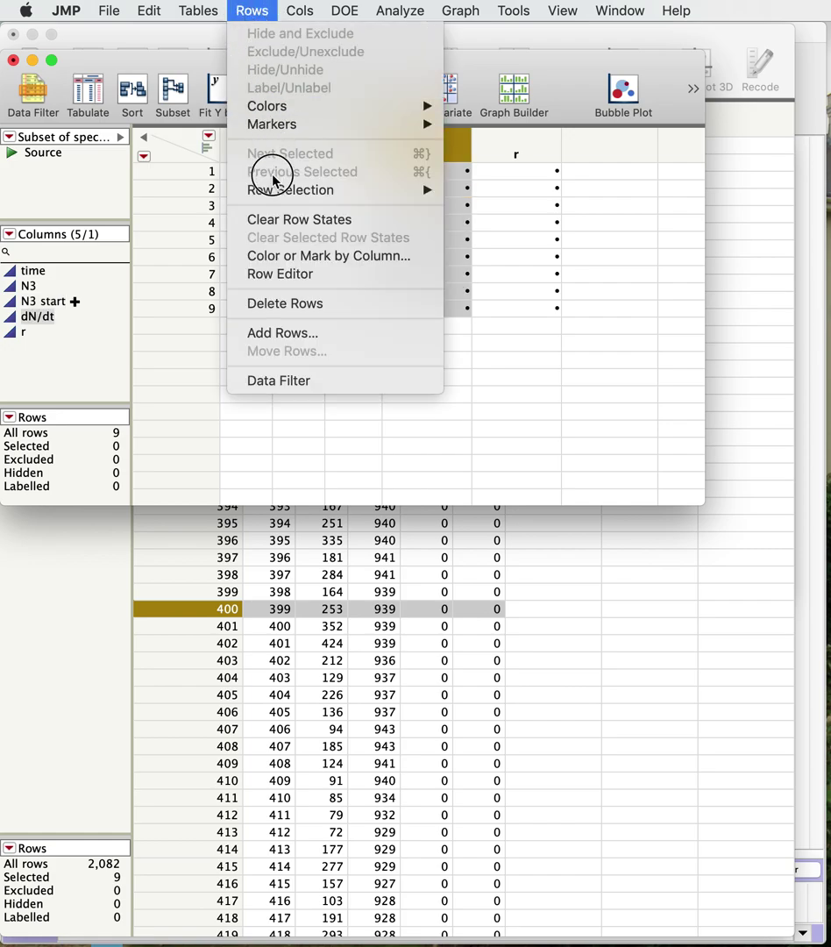
mouse_move(302, 13)
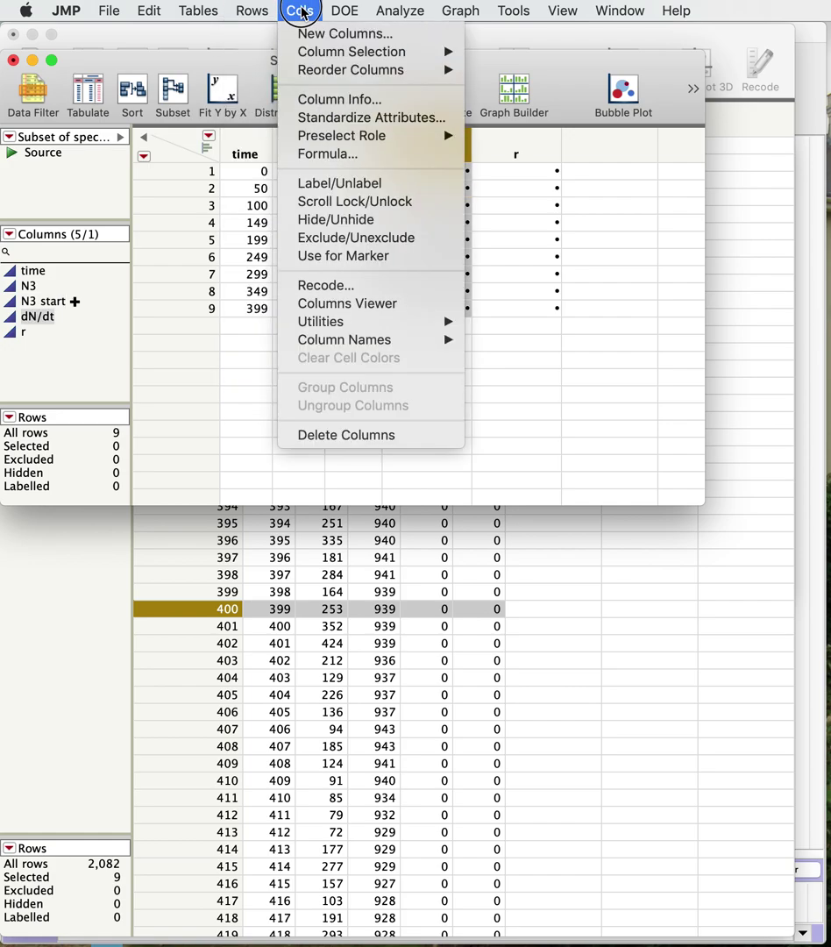
left_click(320, 155)
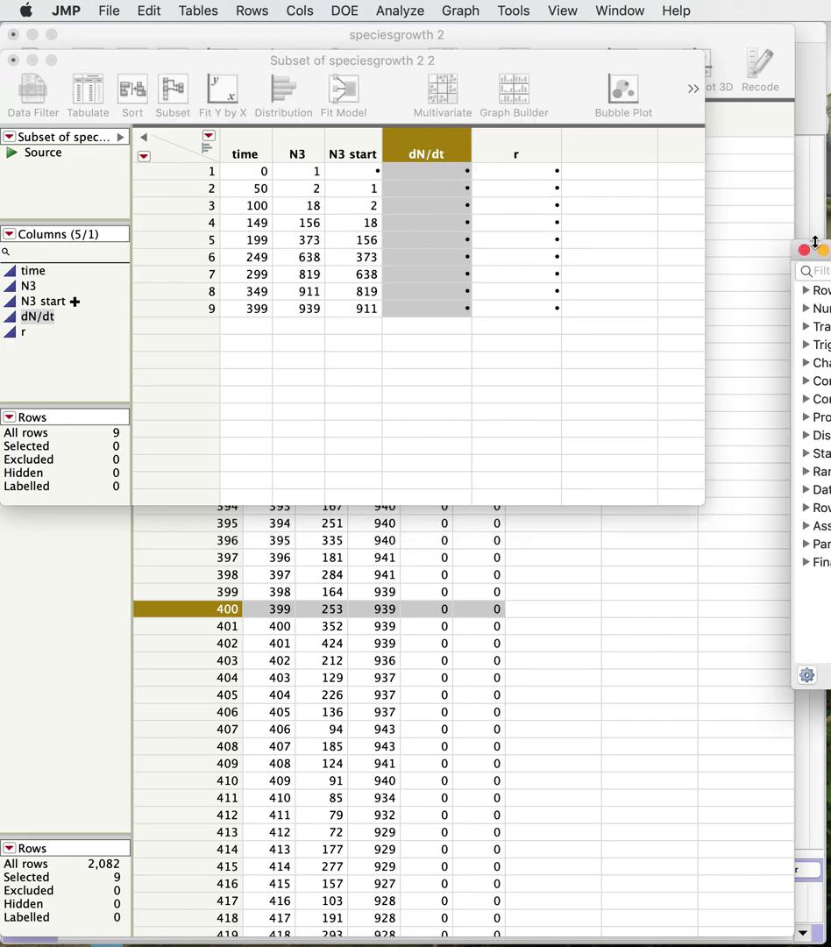
left_click_drag(815, 242, 39, 148)
left_click(190, 200)
left_click(372, 169)
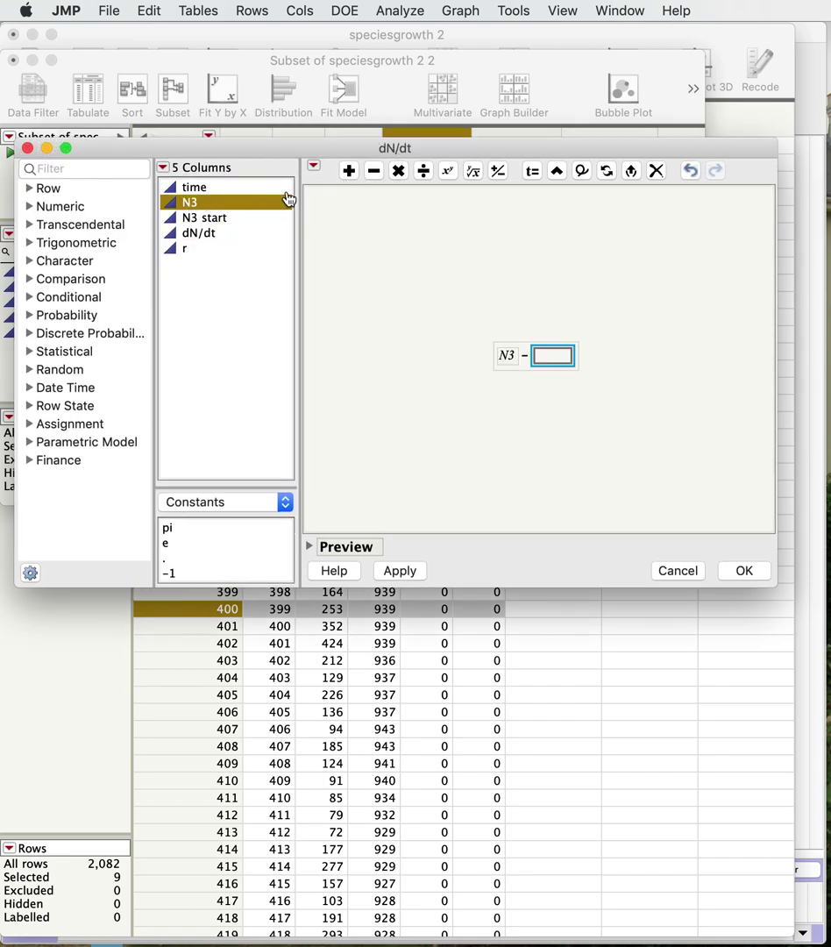
left_click(219, 217)
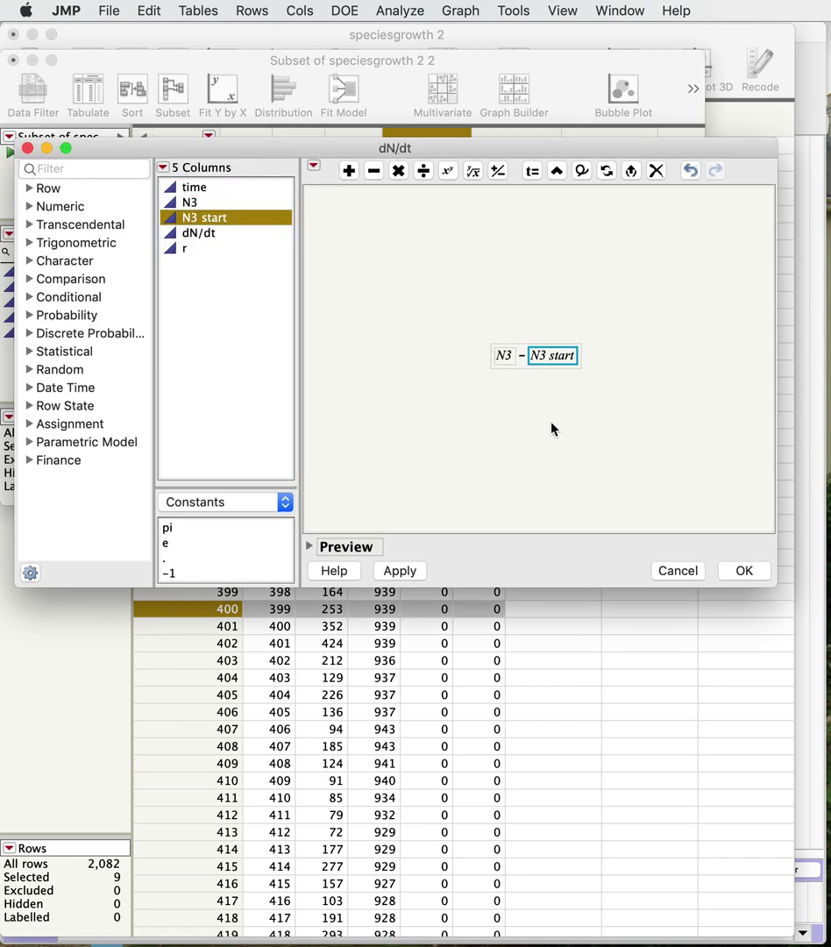
left_click(526, 360)
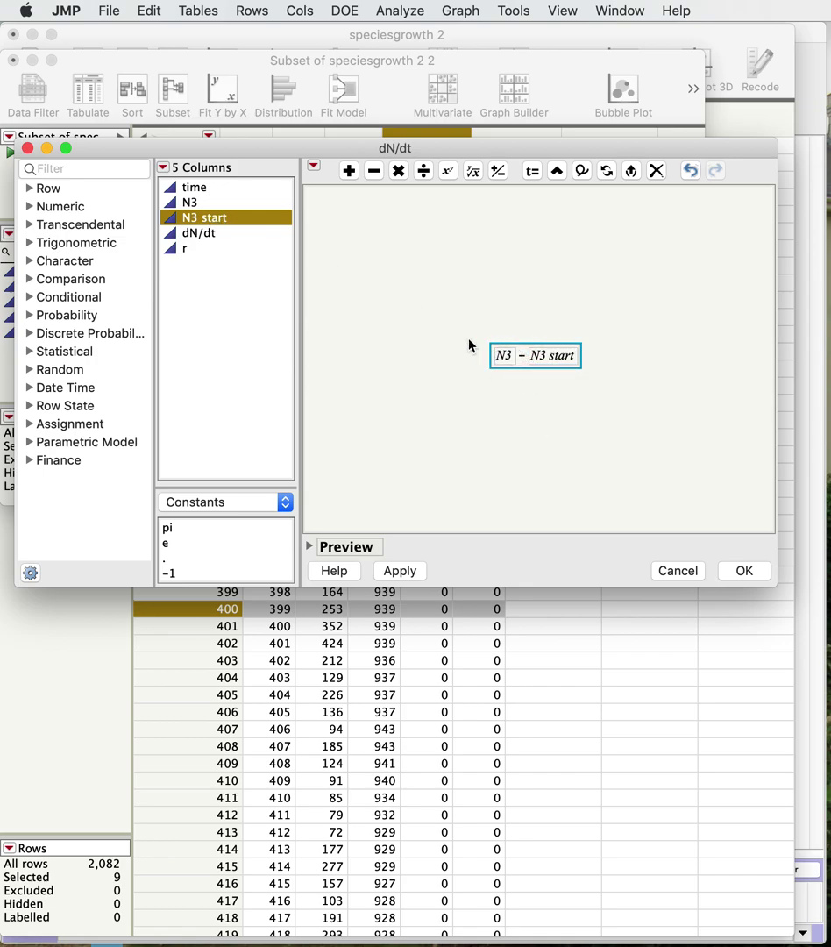
left_click(425, 173)
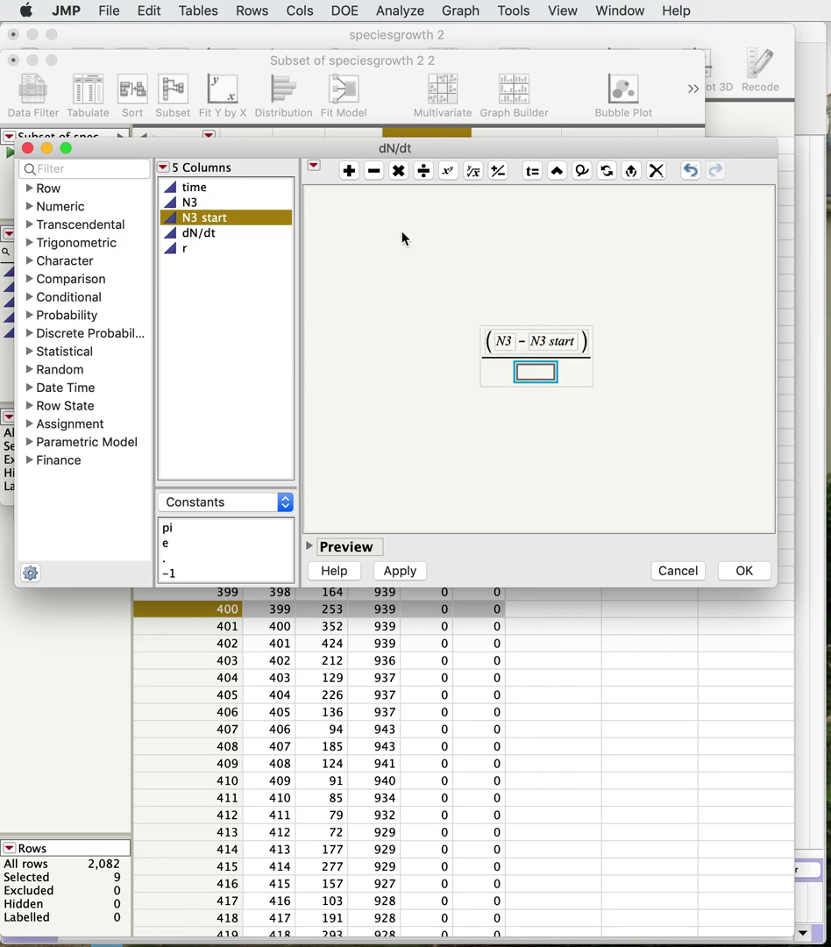
type("5")
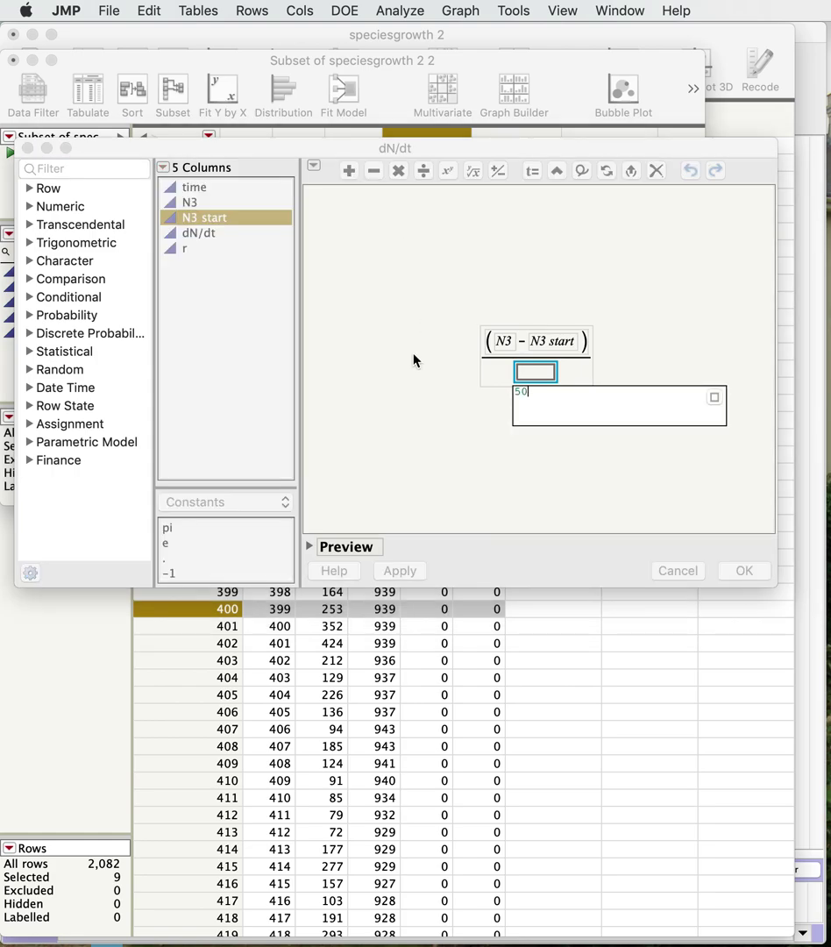
type("0")
key("Return")
left_click(743, 571)
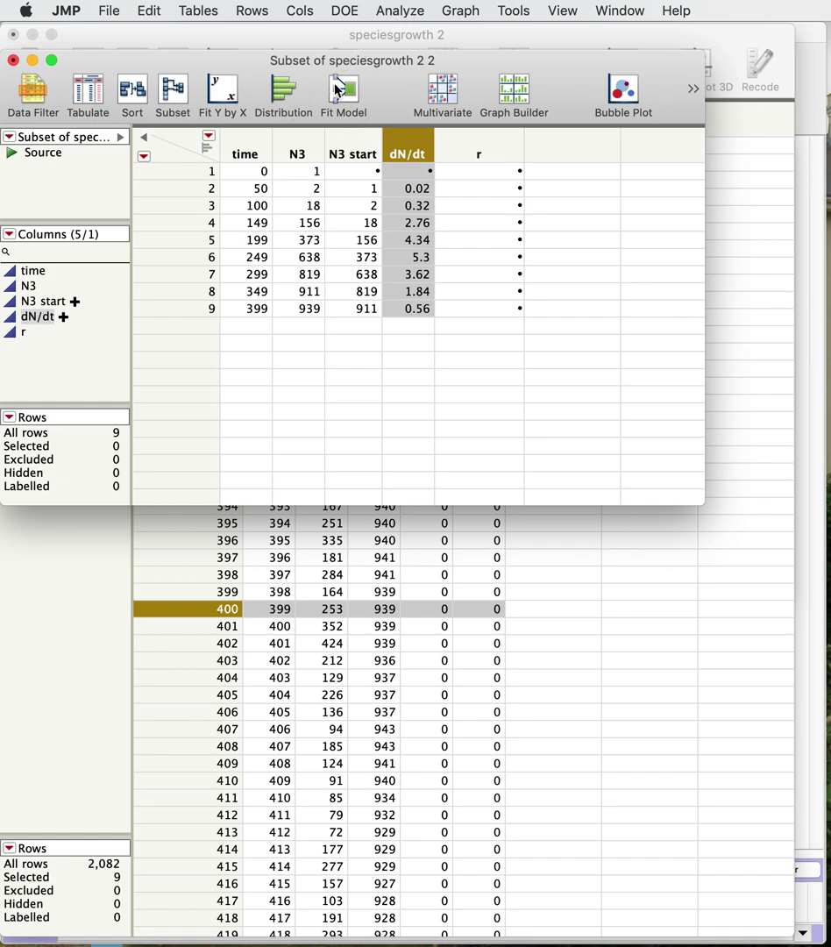
Run Fit Y by X with dN/dt as the response and N3 start as the factor.
left_click(223, 89)
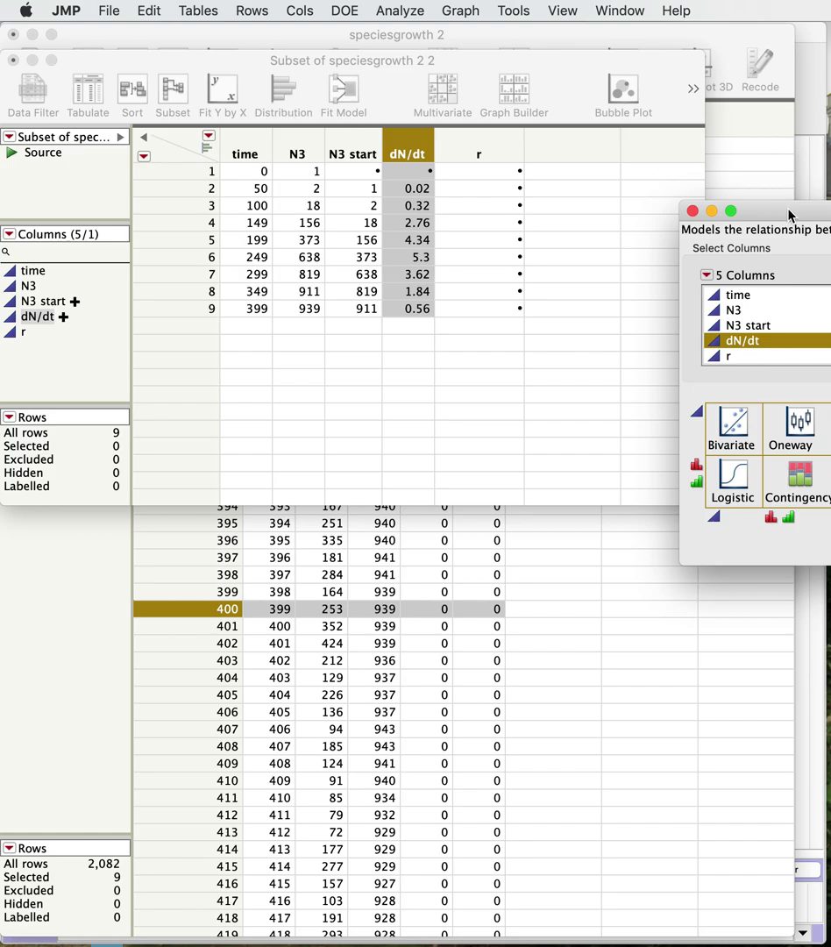
left_click_drag(789, 214, 134, 162)
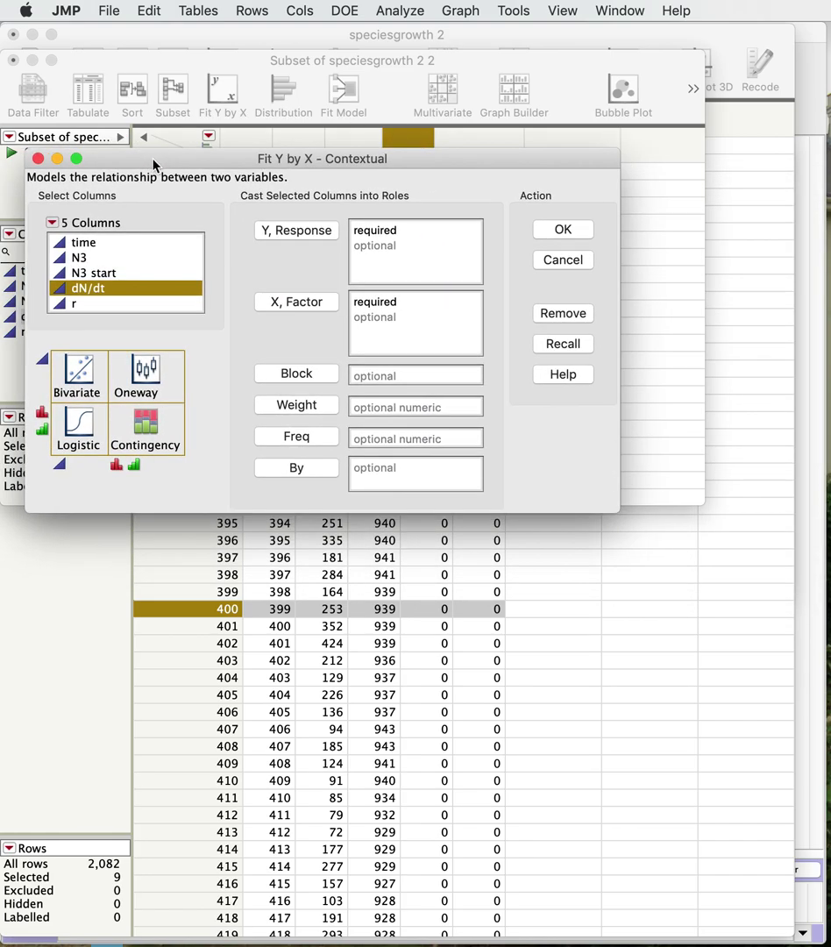
left_click(306, 231)
left_click(95, 273)
left_click(280, 303)
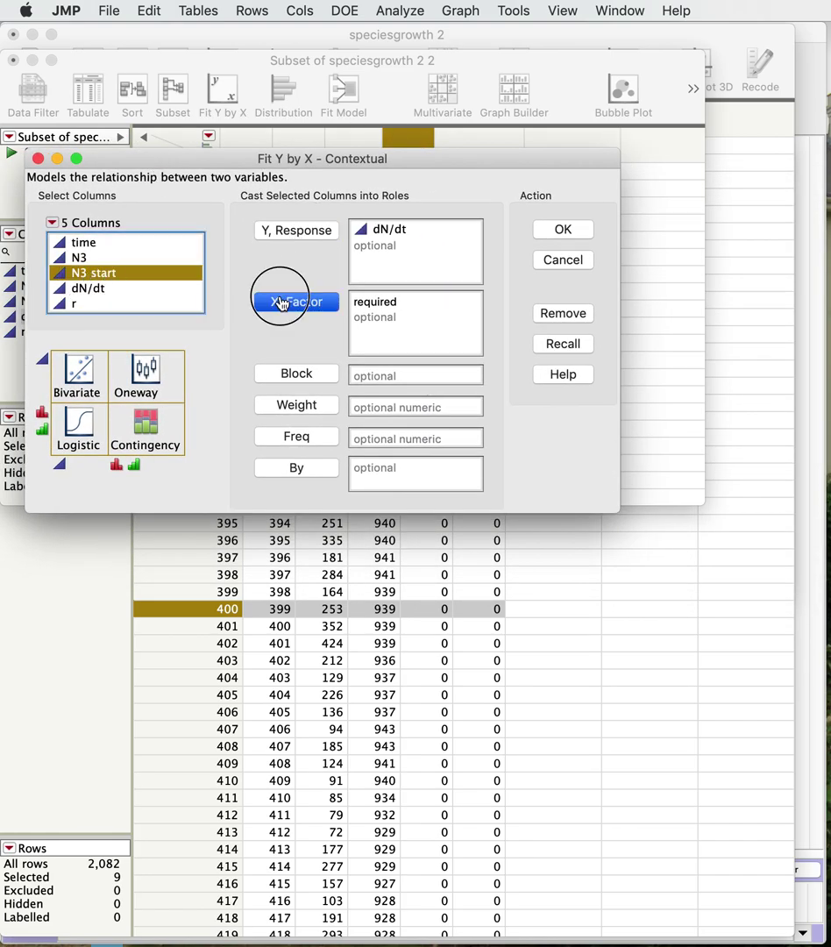
left_click(566, 229)
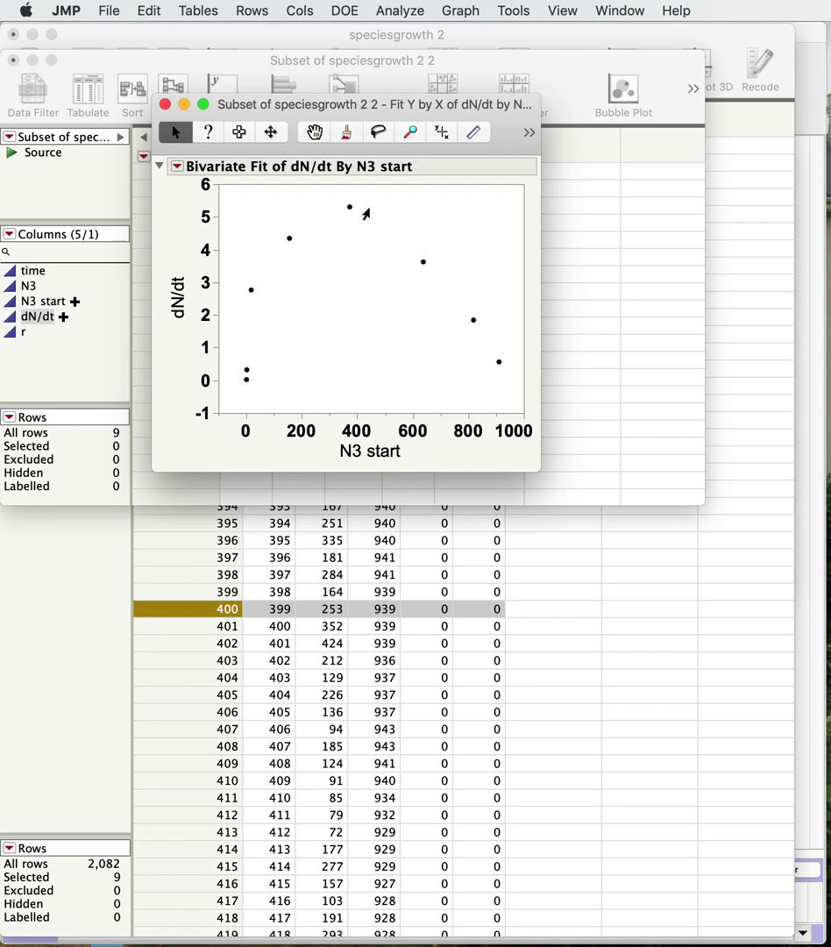
Add a degree-2 quadratic polynomial fit to dN/dt versus N3 start, giving RSquare 0.821774.
mouse_move(347, 211)
left_click(178, 167)
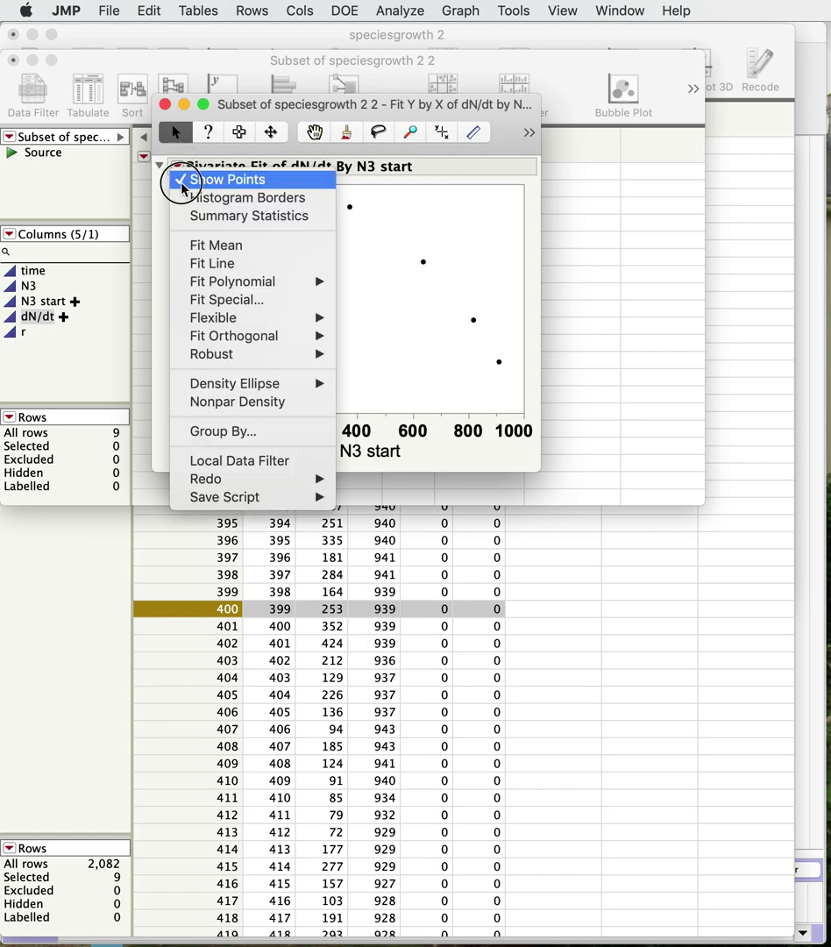
mouse_move(187, 284)
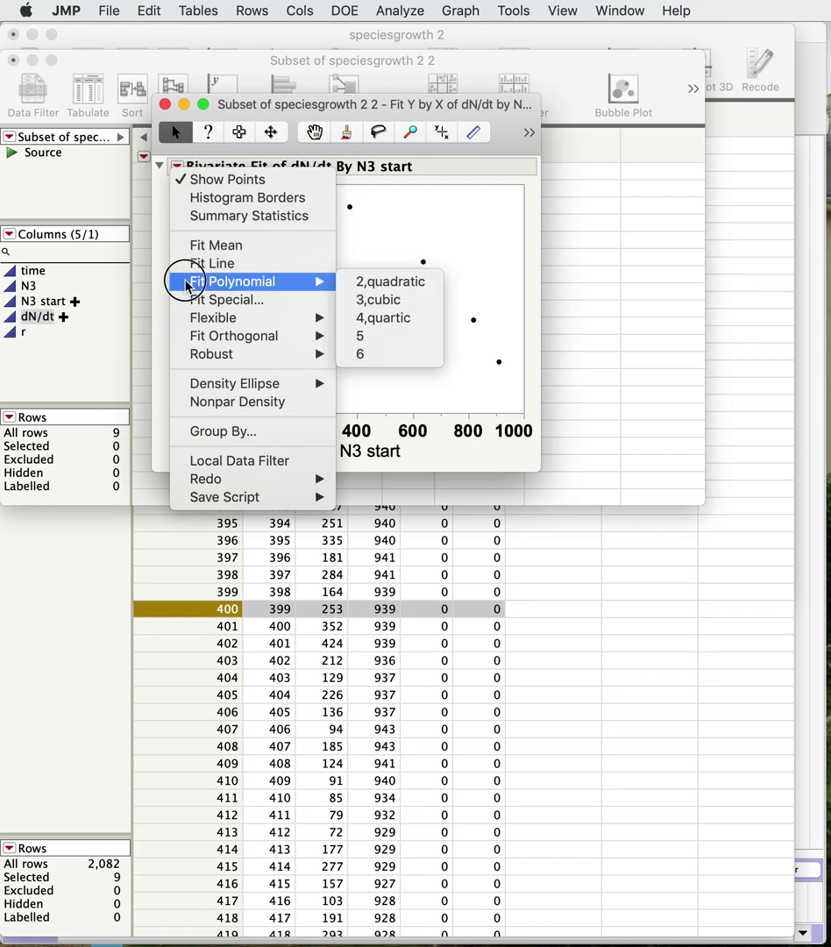
key("Escape")
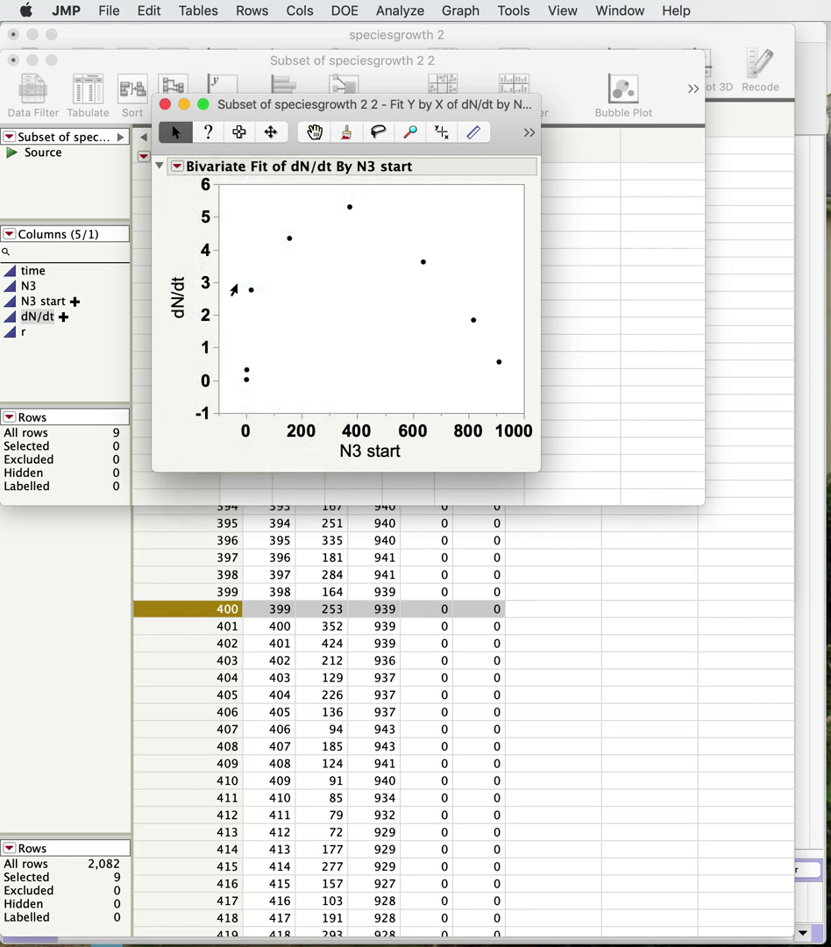
left_click(177, 165)
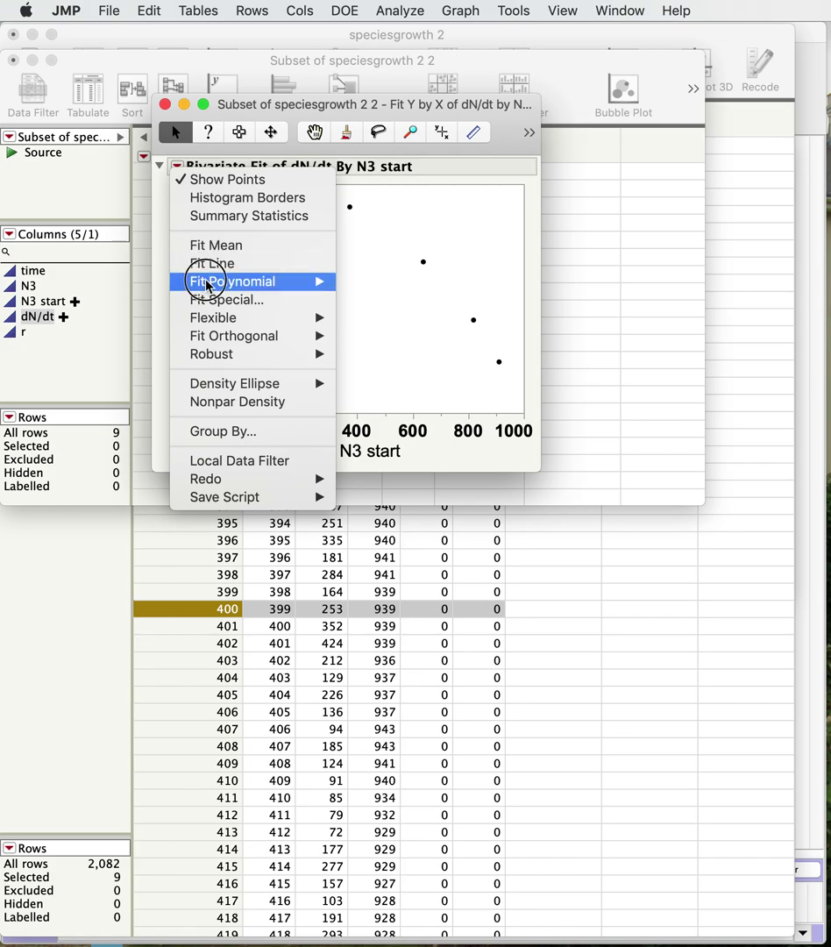
mouse_move(209, 282)
left_click(384, 275)
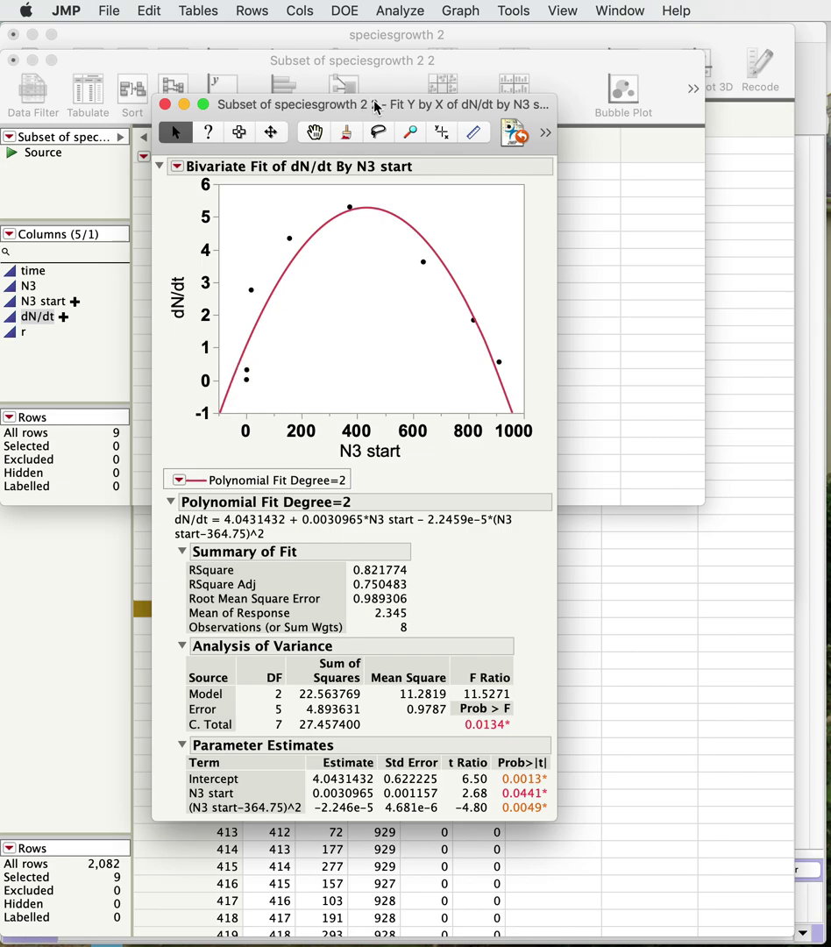
left_click(443, 134)
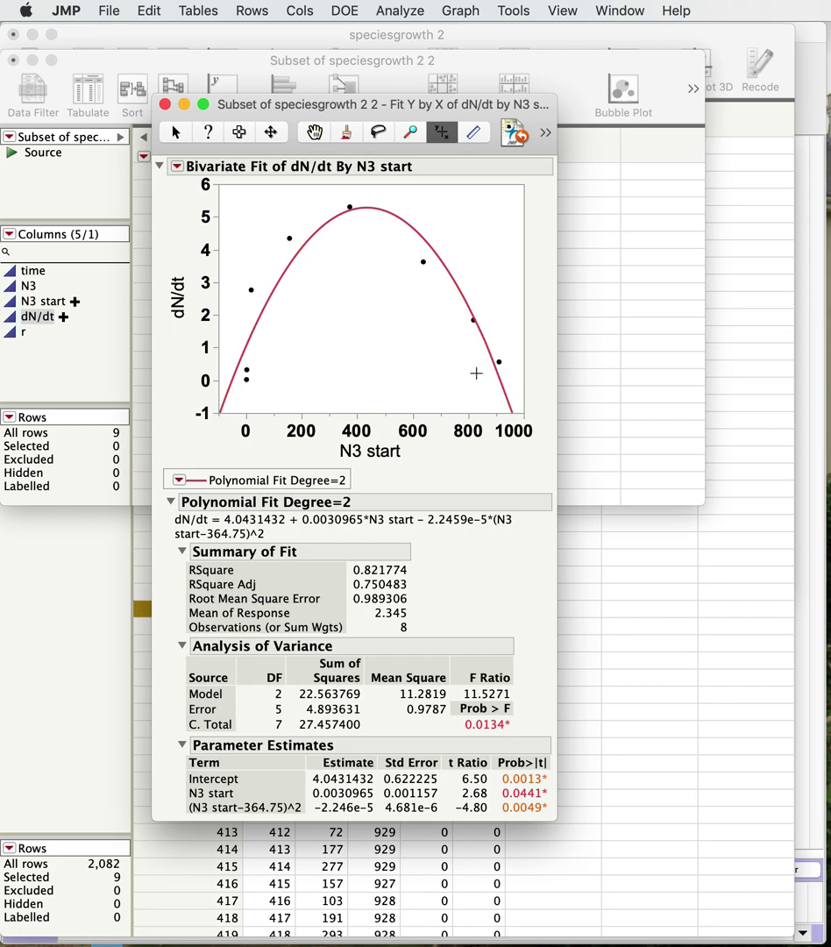
Read the quadratic curve's values with the crosshair, finding its peak near dN/dt 5.27 at N3 start 433.
mouse_move(498, 382)
left_mouse_down()
mouse_move(499, 397)
mouse_move(500, 381)
left_mouse_up()
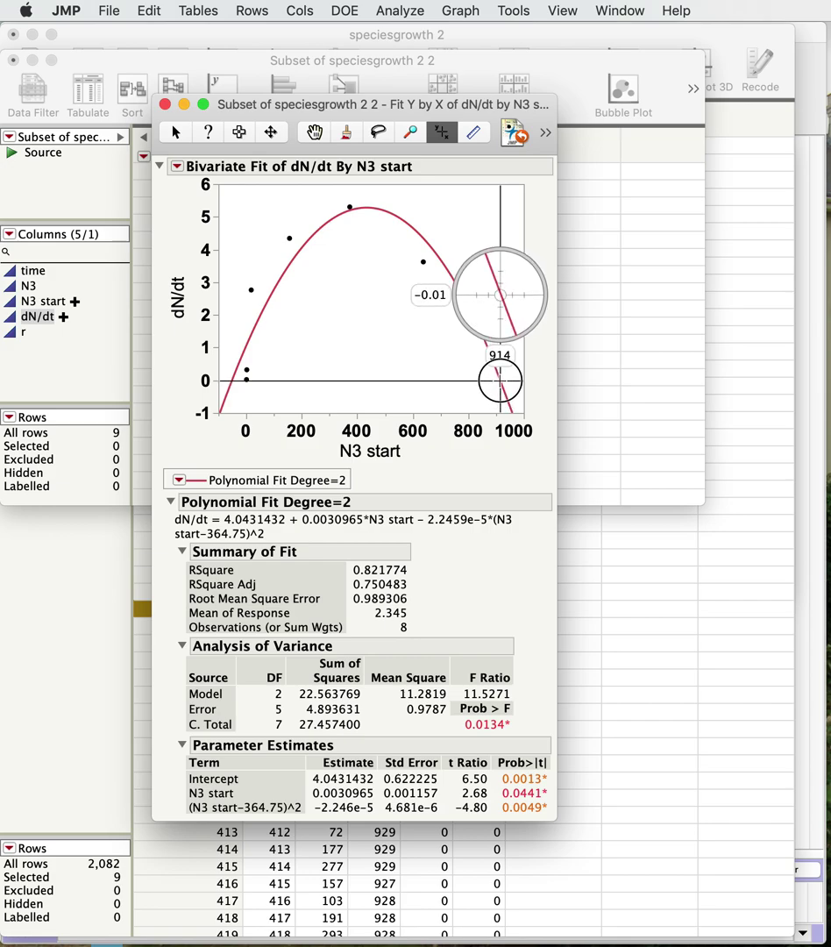
left_click_drag(499, 381, 500, 382)
left_click_drag(498, 380, 366, 208)
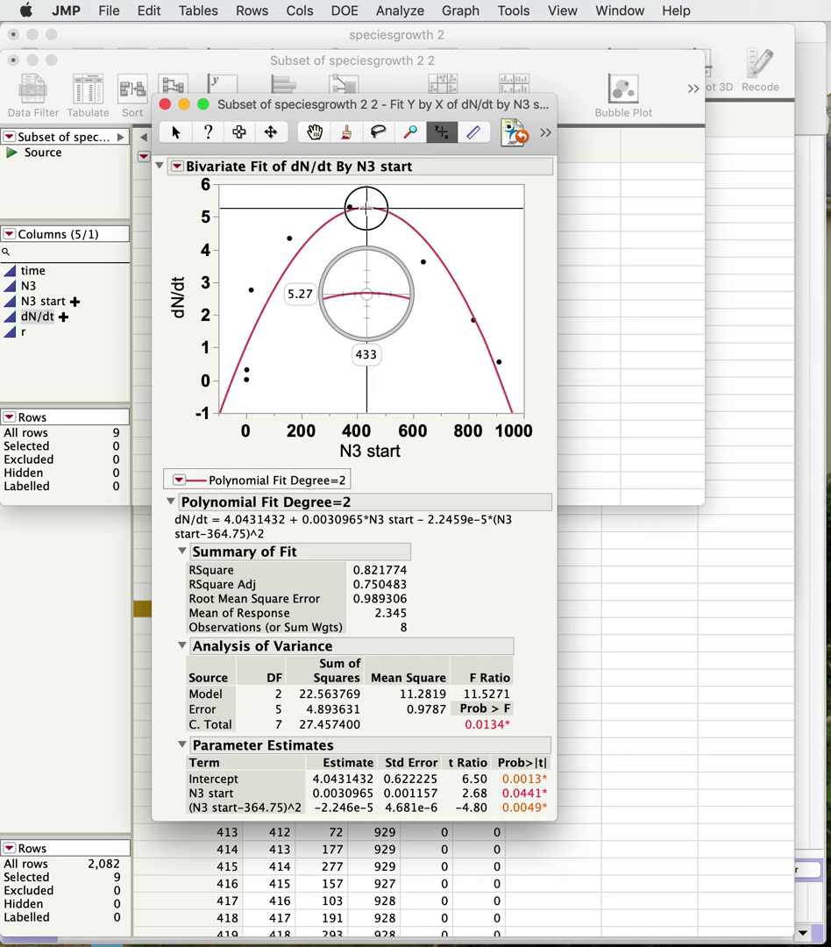
left_click_drag(367, 208, 366, 208)
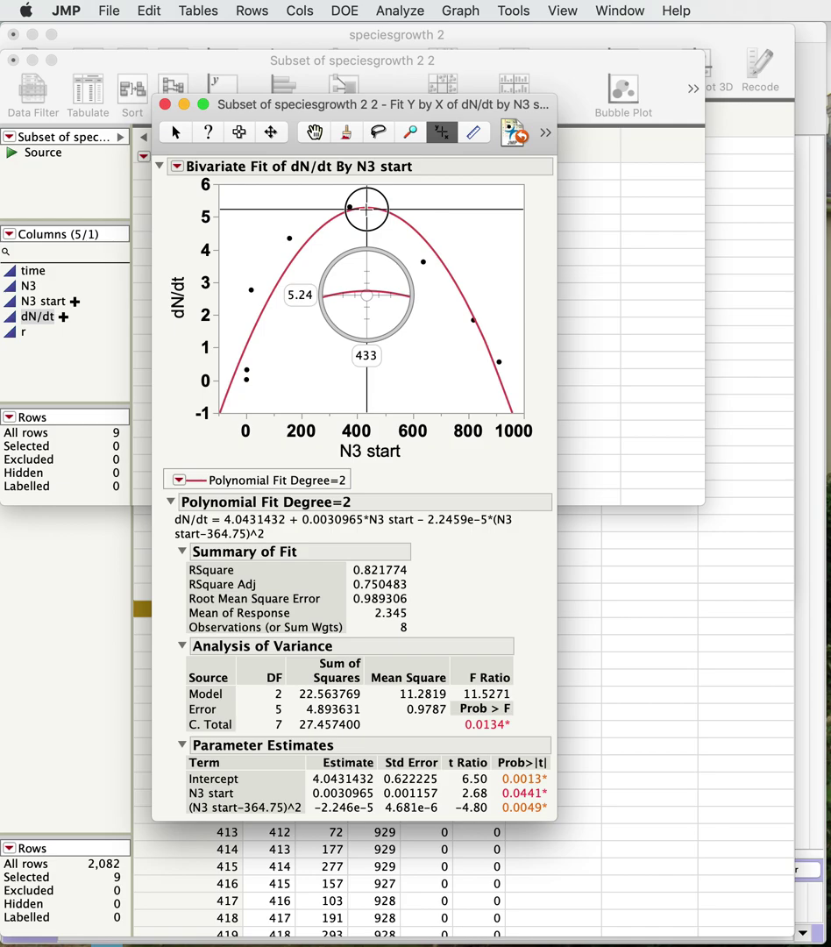
left_click_drag(366, 207, 366, 206)
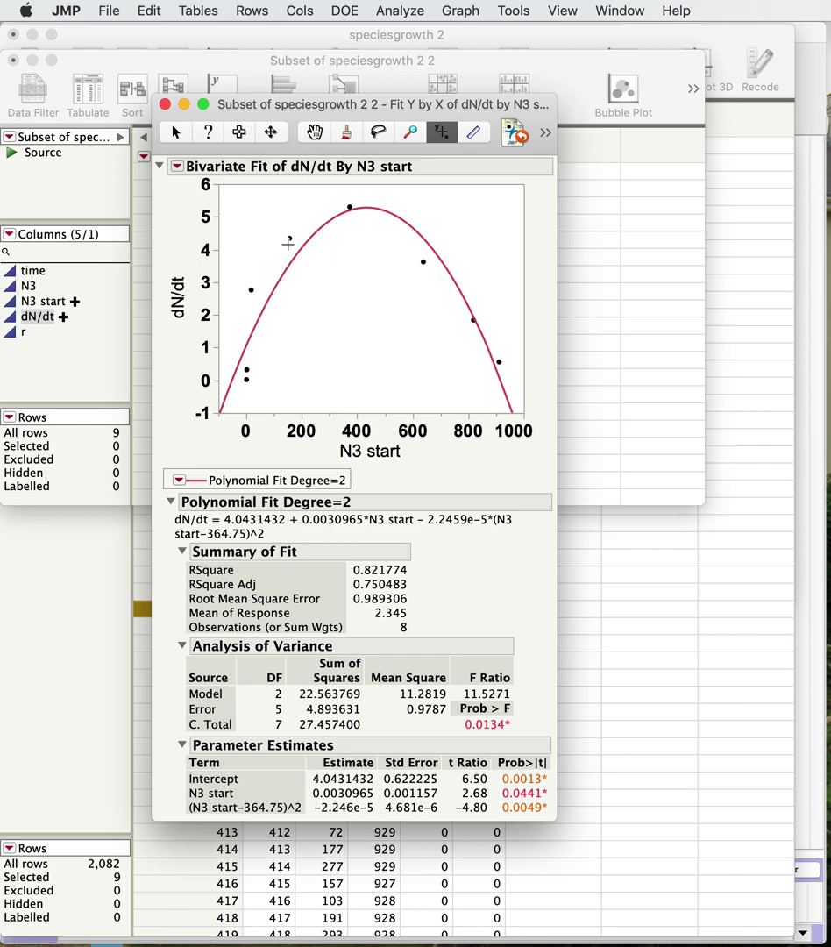
left_click(165, 105)
Close the dN/dt fit report and bring the subset table back to the front.
left_click_drag(247, 104, 502, 77)
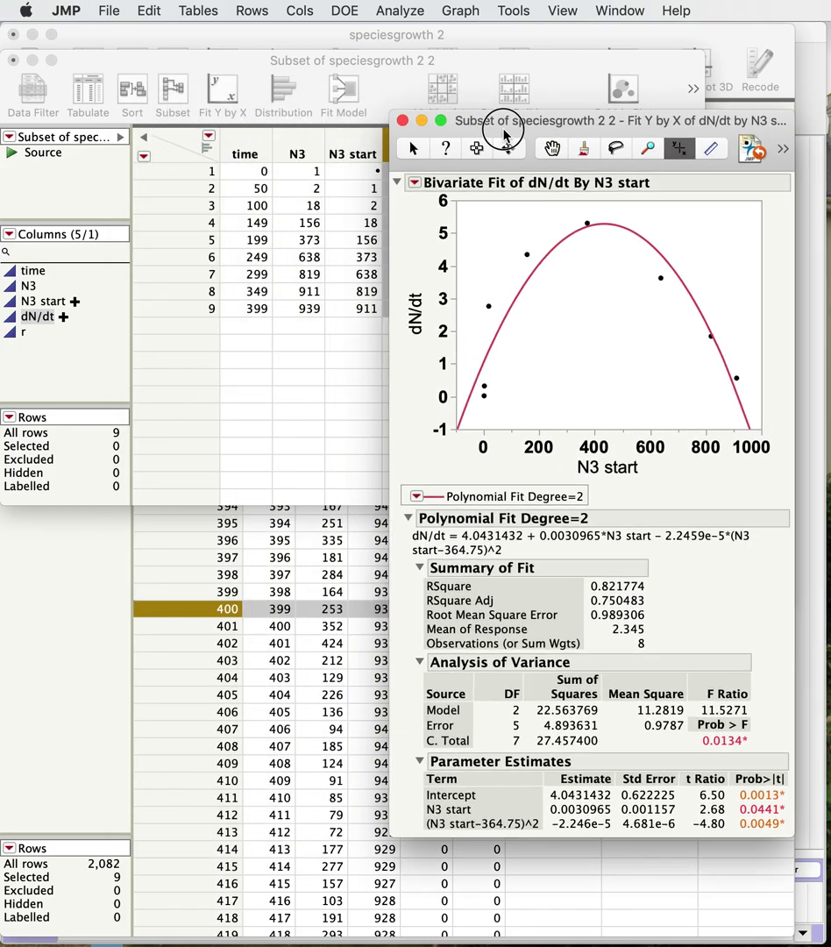
key("super+w")
left_click(484, 152)
Give column r the formula dN/dt ÷ N3 start, yielding values like 0.16 in row 3.
left_click(484, 150)
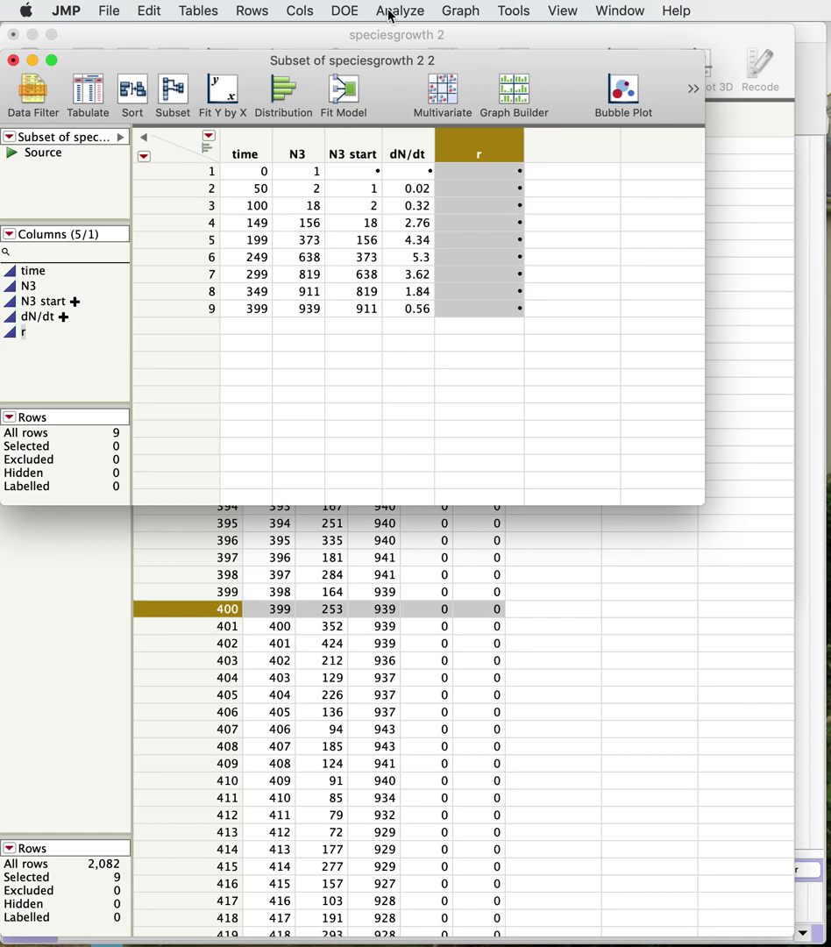
left_click(299, 11)
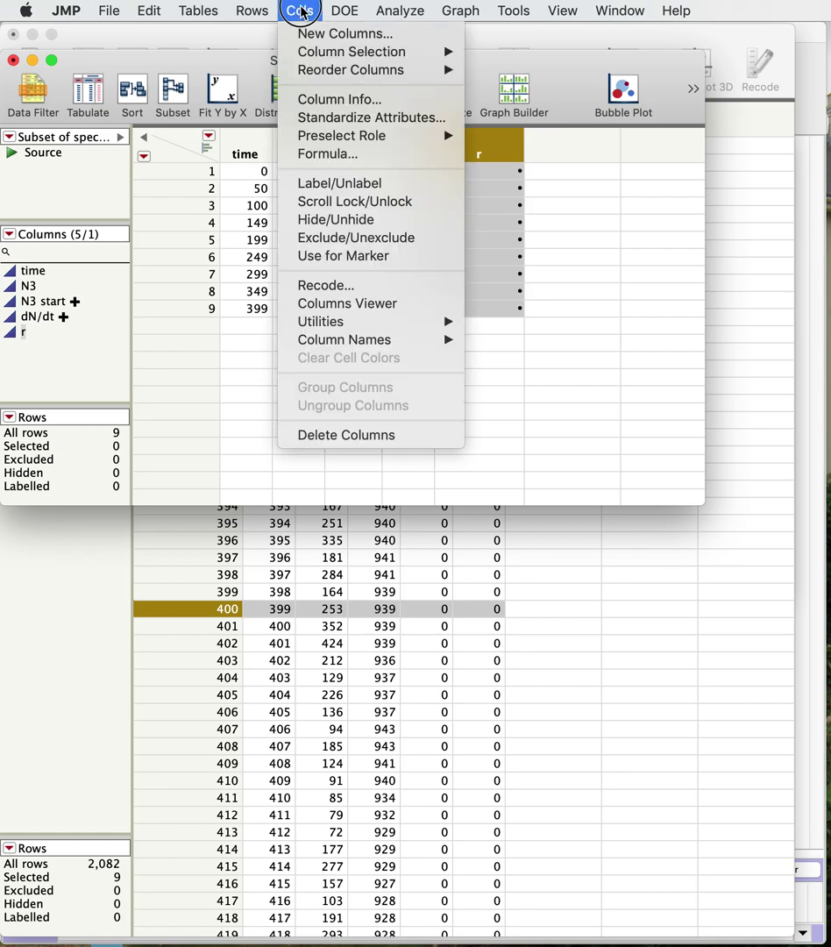
left_click(313, 155)
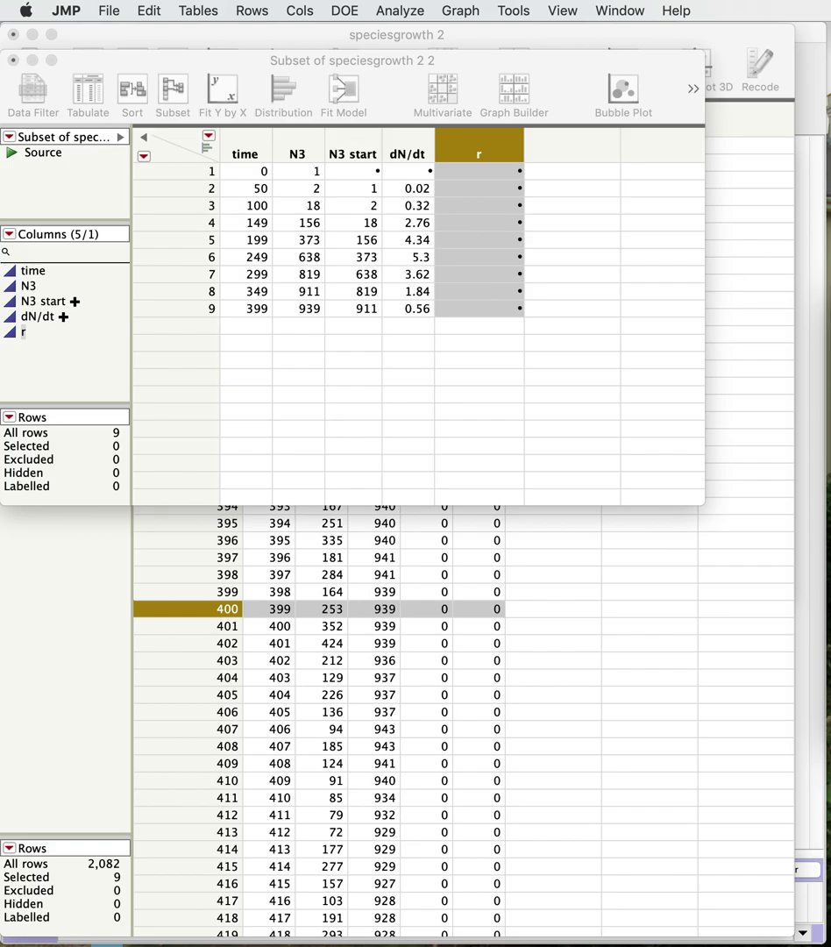
left_click_drag(445, 205, 112, 176)
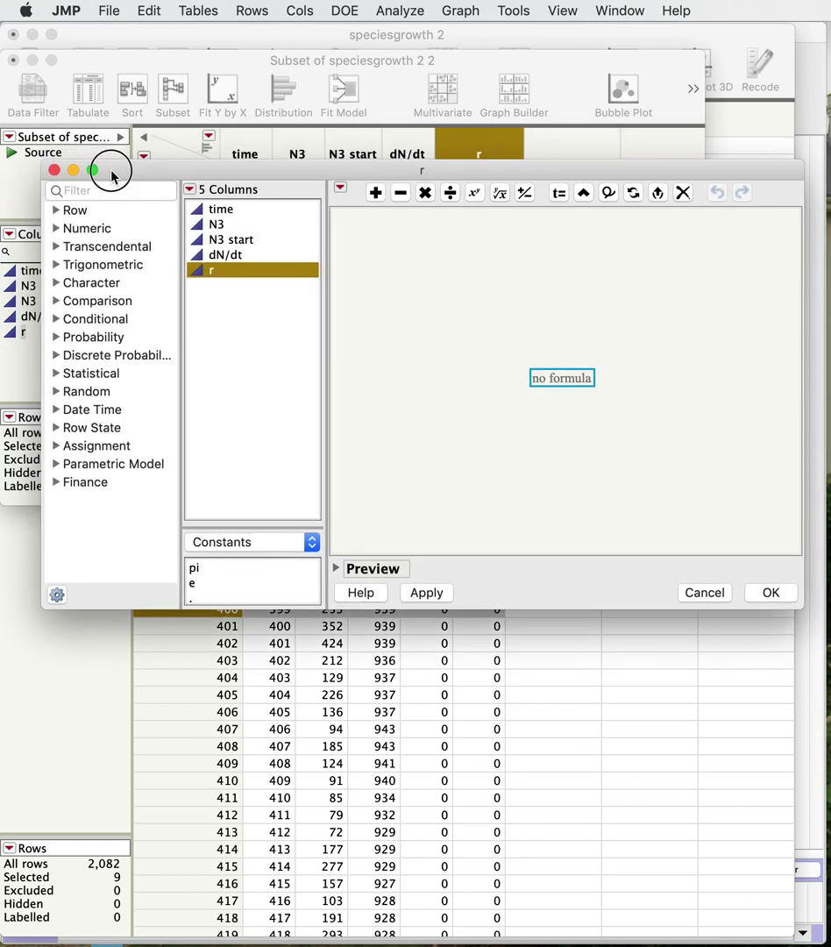
left_click(226, 255)
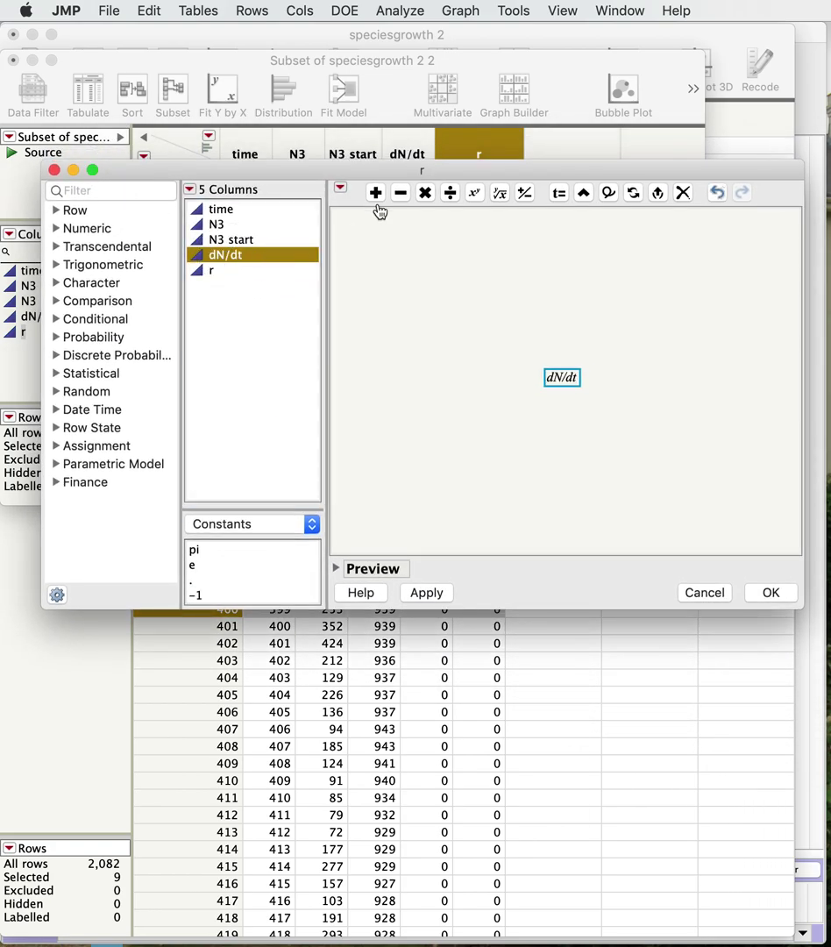
left_click(450, 193)
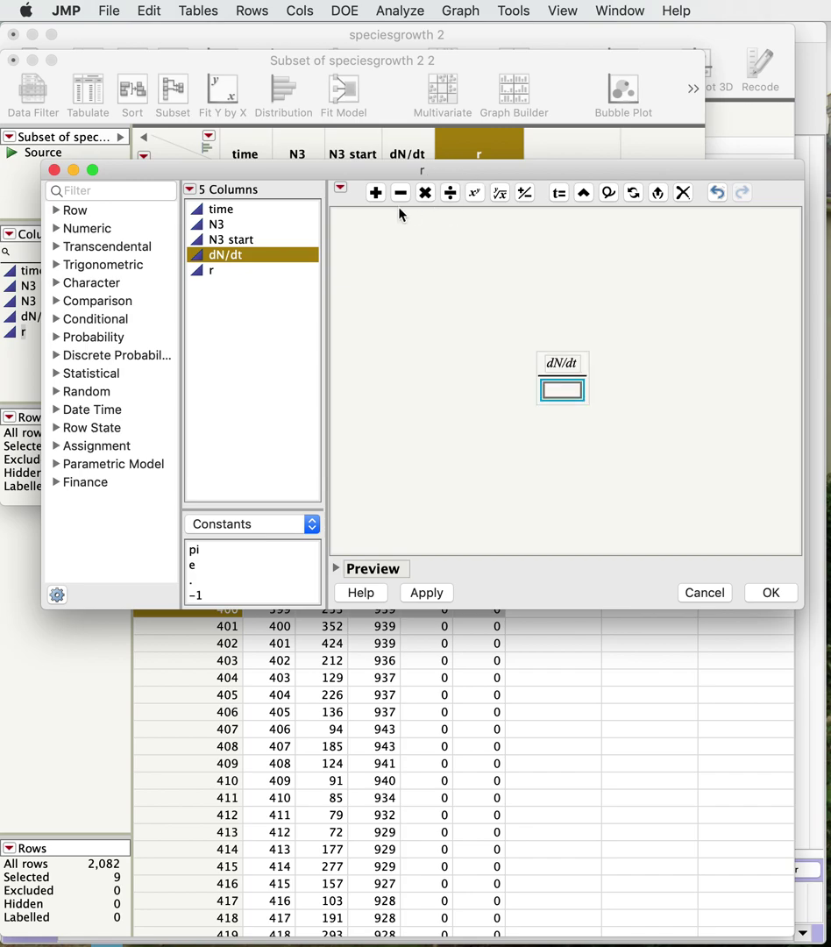
left_click(226, 241)
left_click(769, 595)
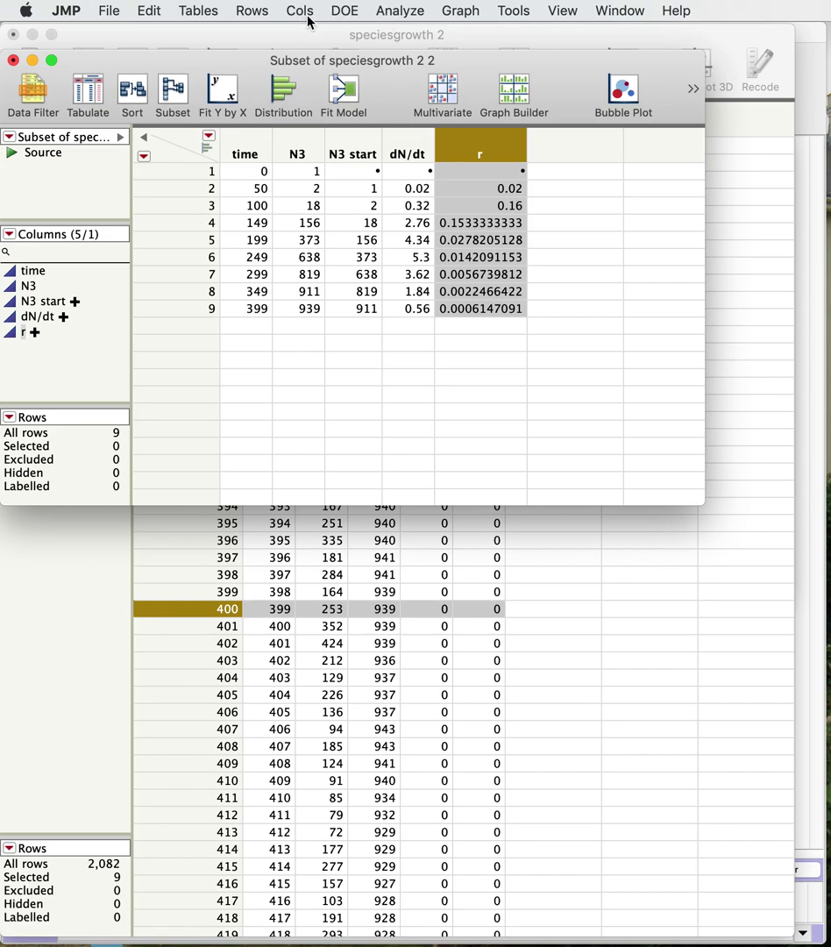
Run Fit Y by X with r as the Y response and N3 start as the X factor.
left_click(221, 90)
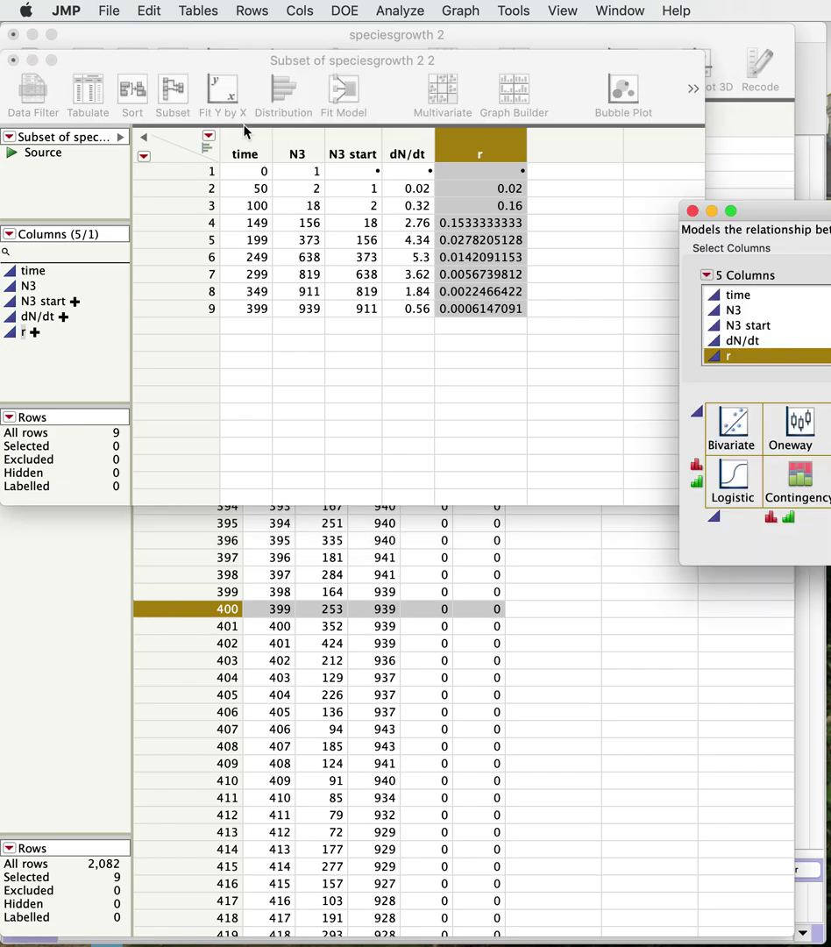
left_click_drag(771, 209, 211, 99)
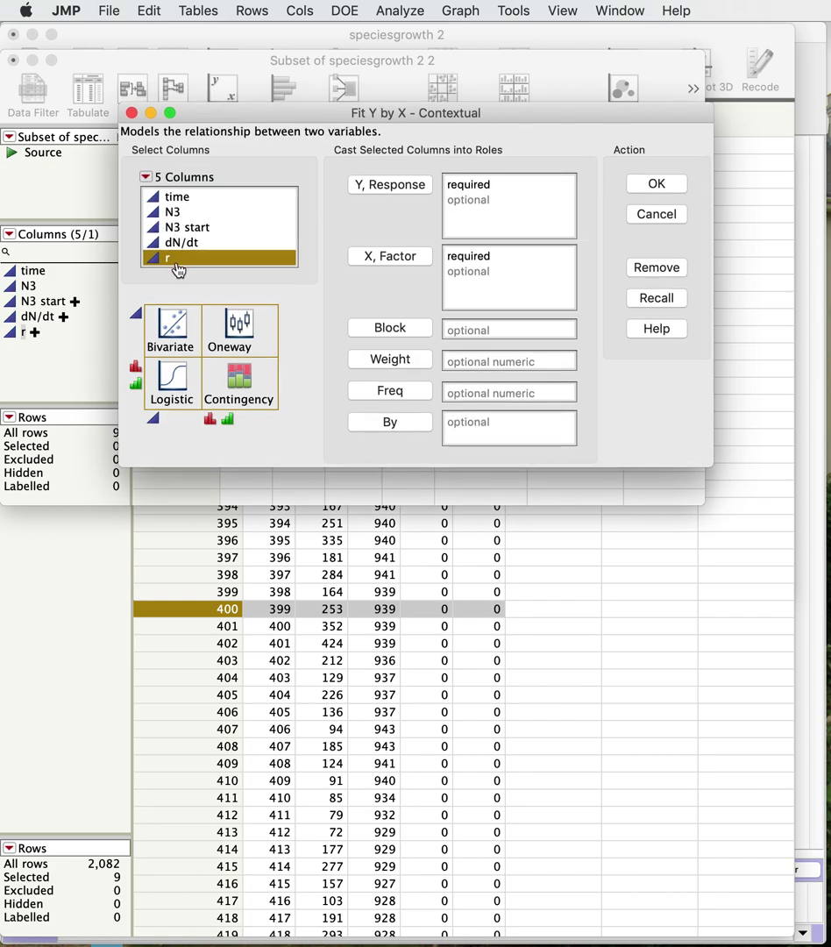
left_click(391, 185)
left_click(184, 228)
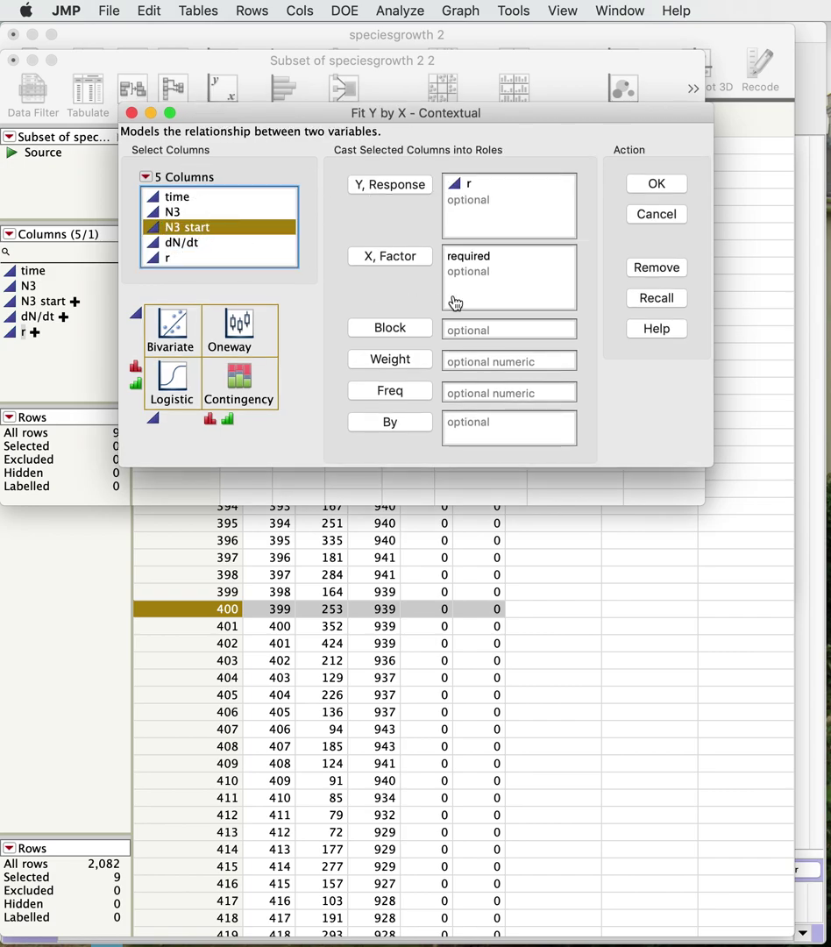
left_click(390, 256)
left_click(657, 183)
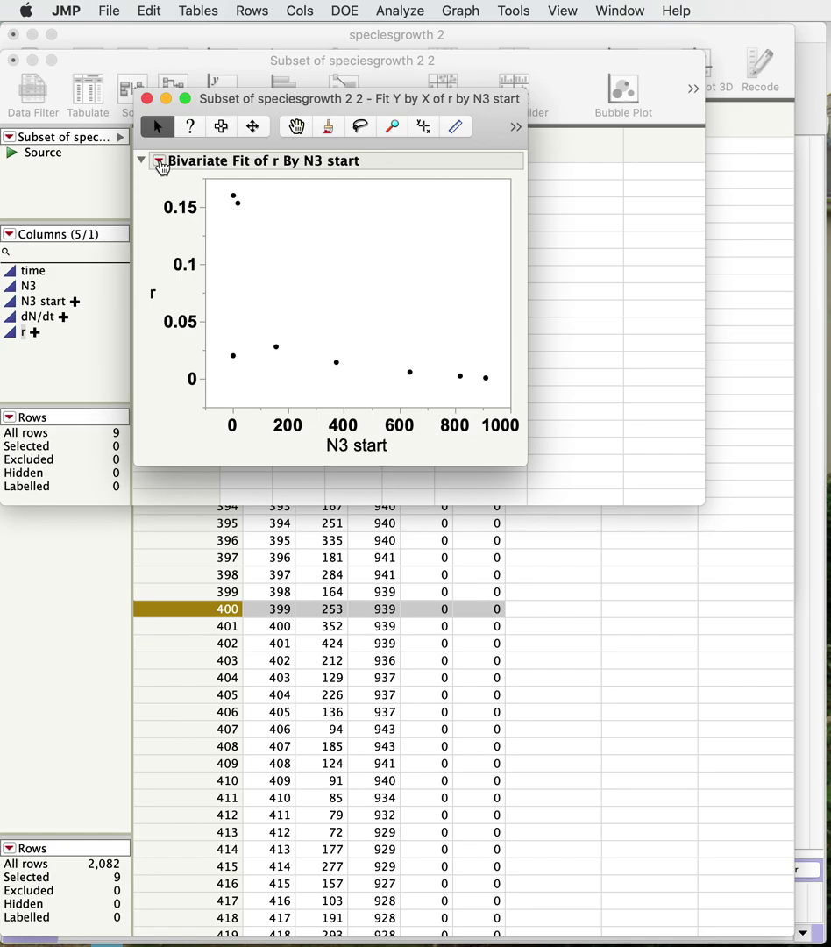
left_click_drag(161, 166, 177, 297)
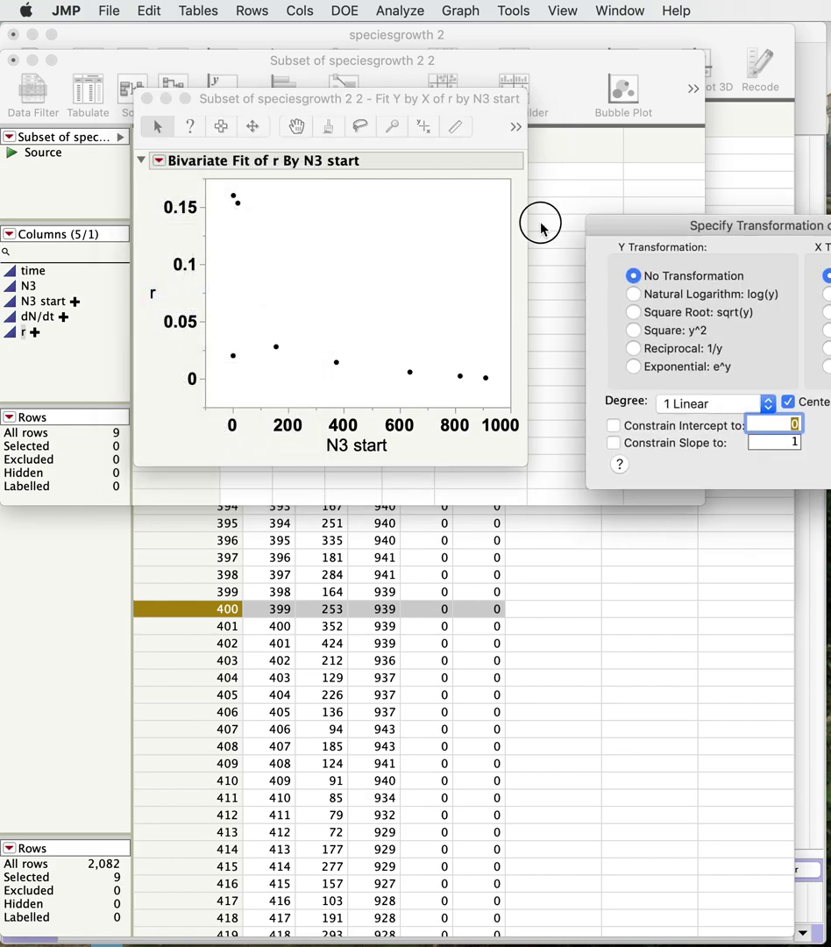
Fit r with a natural-log transform: Log(r) = -2.536865 - 0.0047379*N3 start, RSquare 0.86308.
left_click(199, 270)
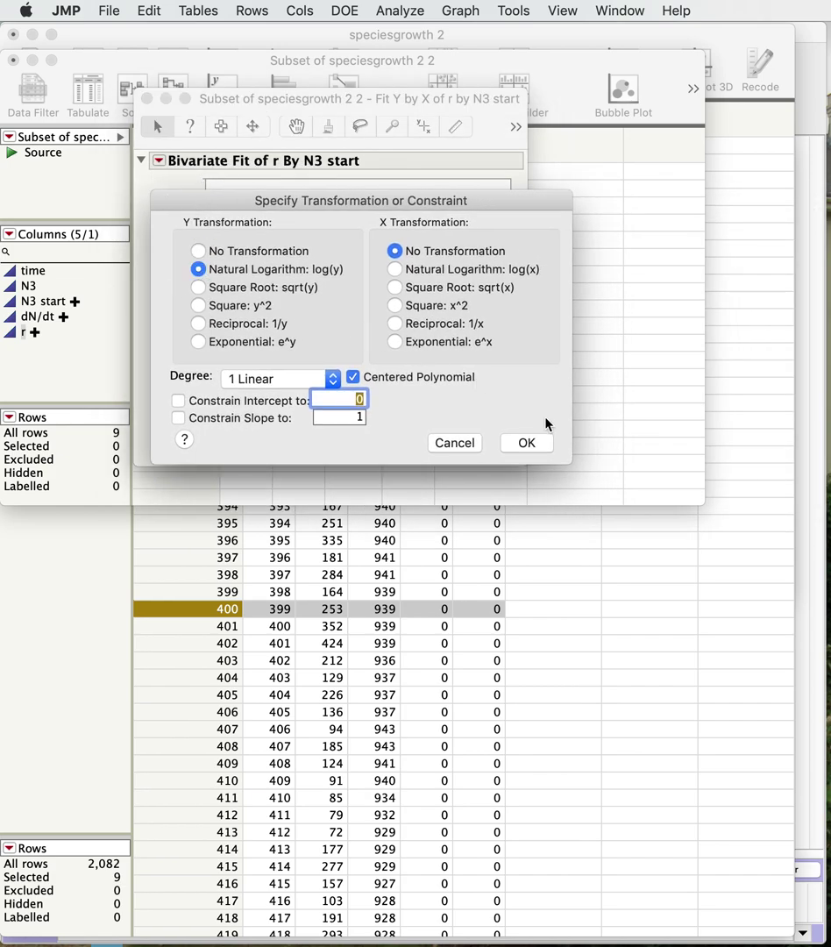
left_click(525, 443)
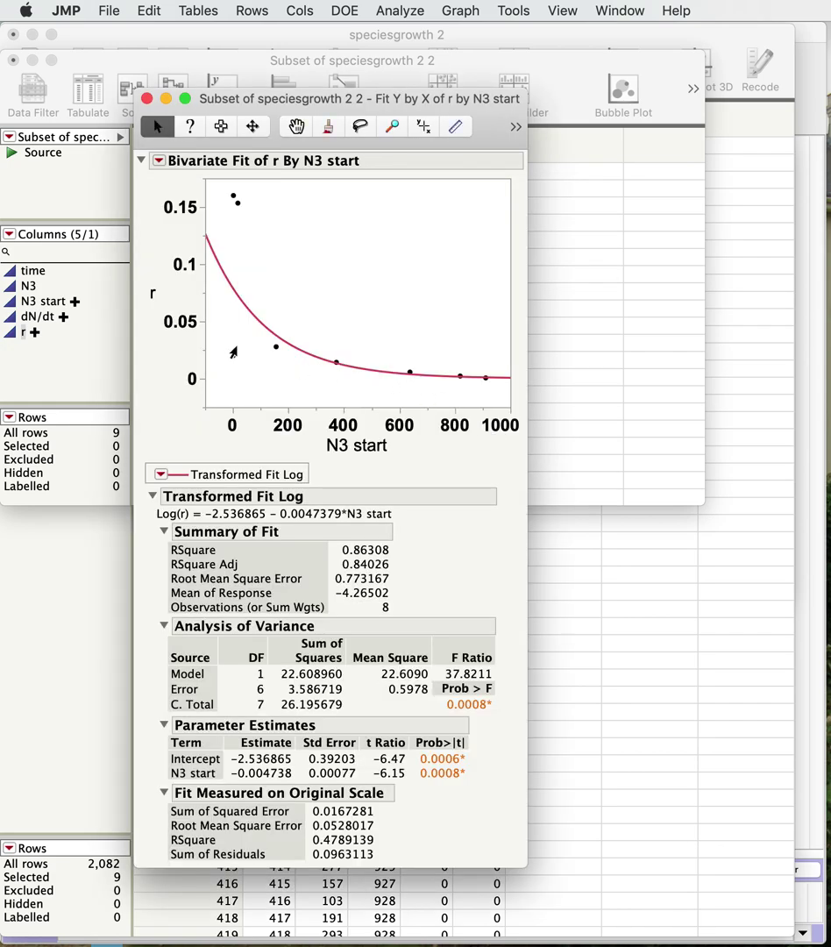